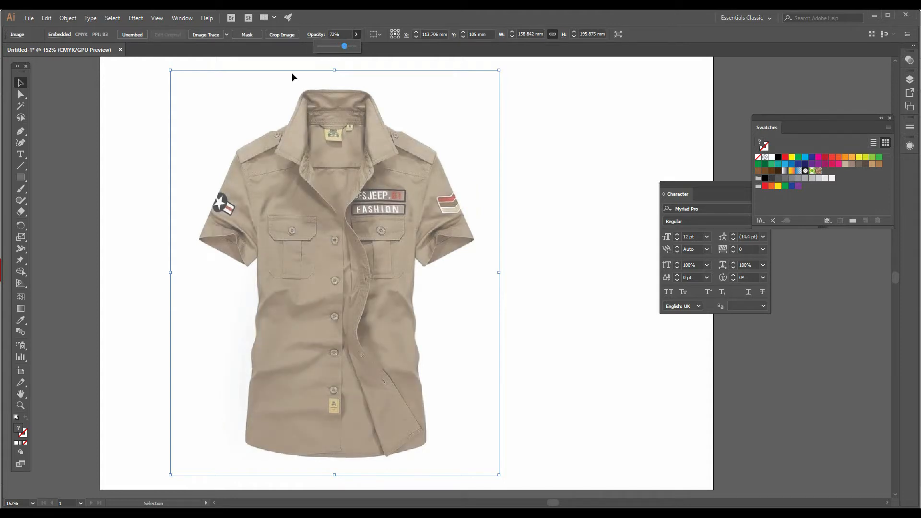
# - Deselect the shirt photo, set the fill to none and try to pick black (000000) as the stroke color
pyautogui.click(157, 114)
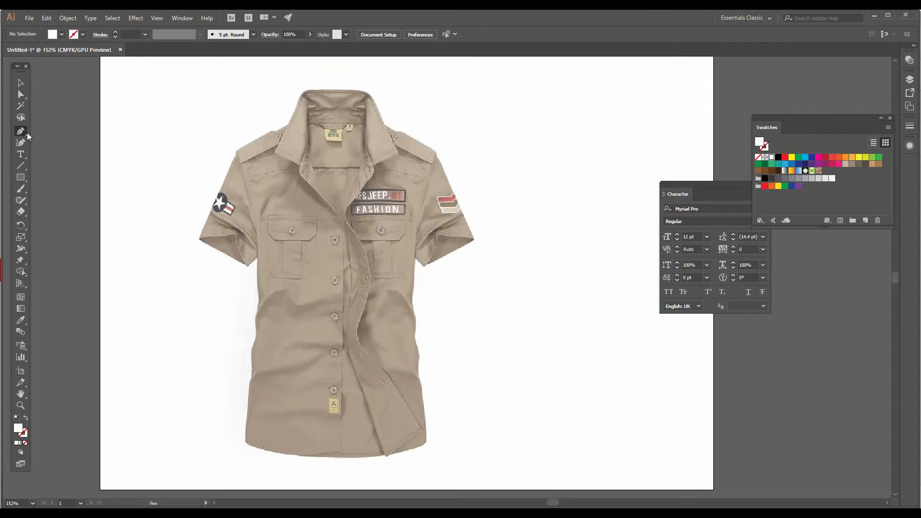
pyautogui.click(25, 442)
pyautogui.click(25, 435)
pyautogui.doubleClick(25, 437)
pyautogui.moveTo(235, 148)
pyautogui.mouseDown()
pyautogui.moveTo(262, 187)
pyautogui.moveTo(271, 221)
pyautogui.mouseUp()
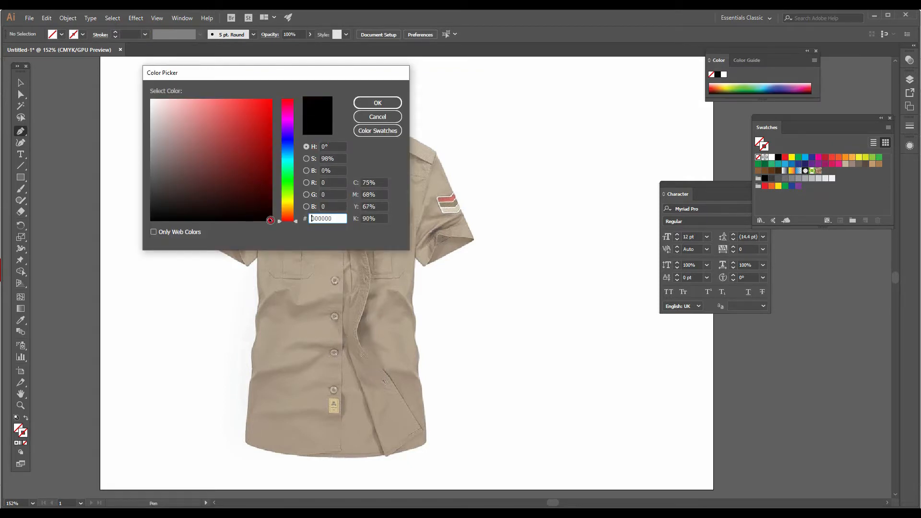
pyautogui.click(369, 106)
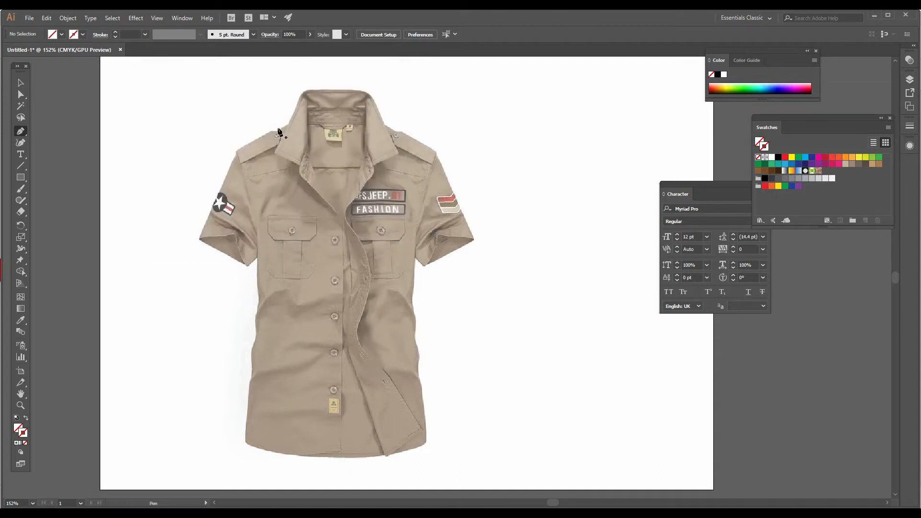
# - Start a Pen path along the collar's top edge and curve it down the collar's left side to the shoulder
pyautogui.click(21, 405)
pyautogui.click(318, 149)
pyautogui.click(483, 249)
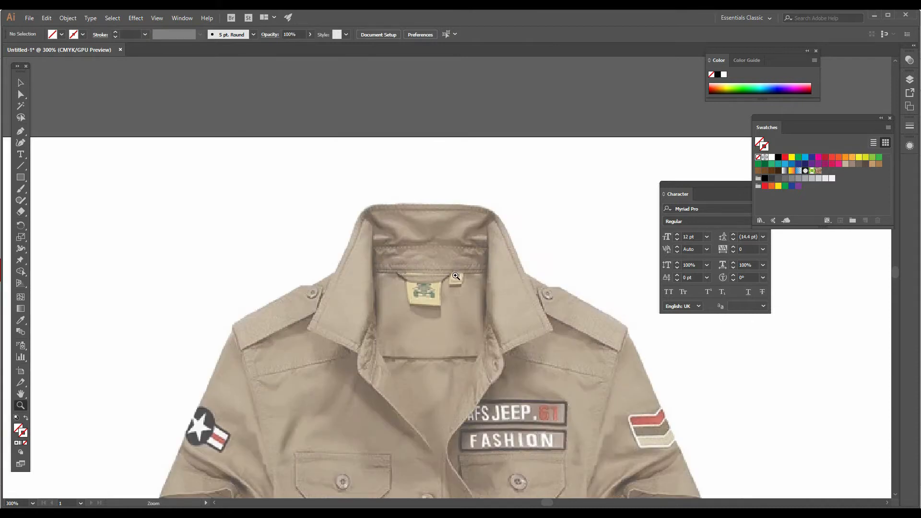
pyautogui.scroll(-2, 456, 276)
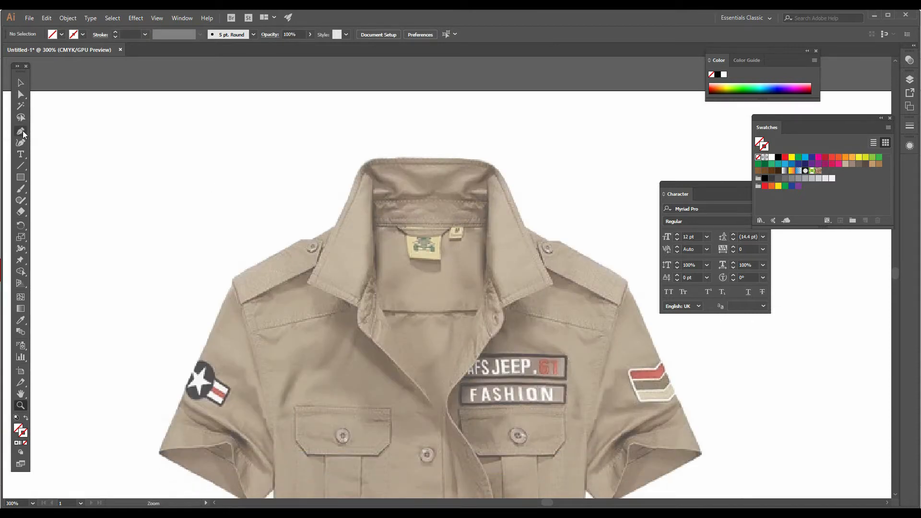
pyautogui.click(476, 160)
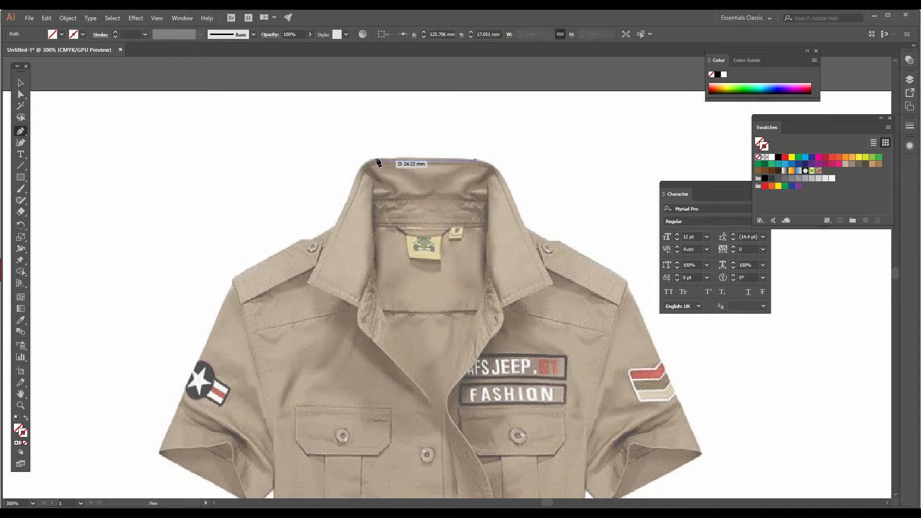
pyautogui.click(389, 159)
pyautogui.moveTo(374, 158); pyautogui.dragTo(345, 202)
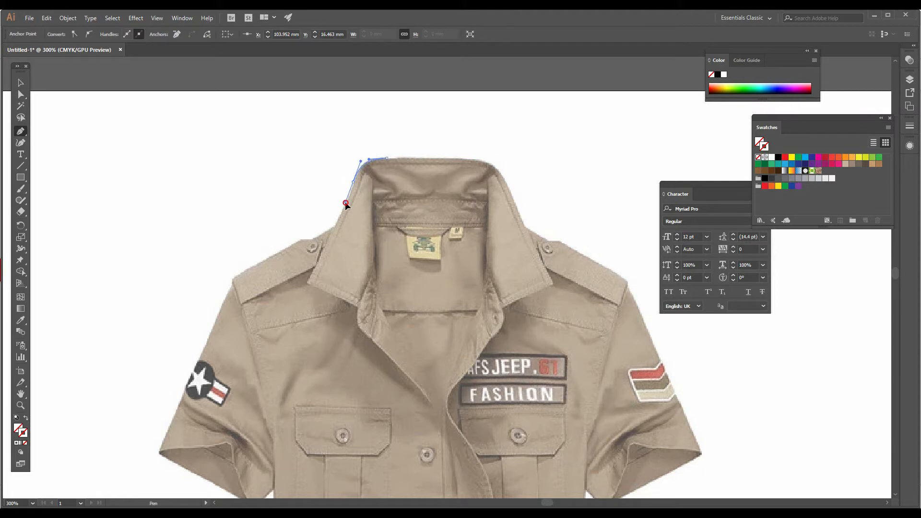
pyautogui.click(337, 227)
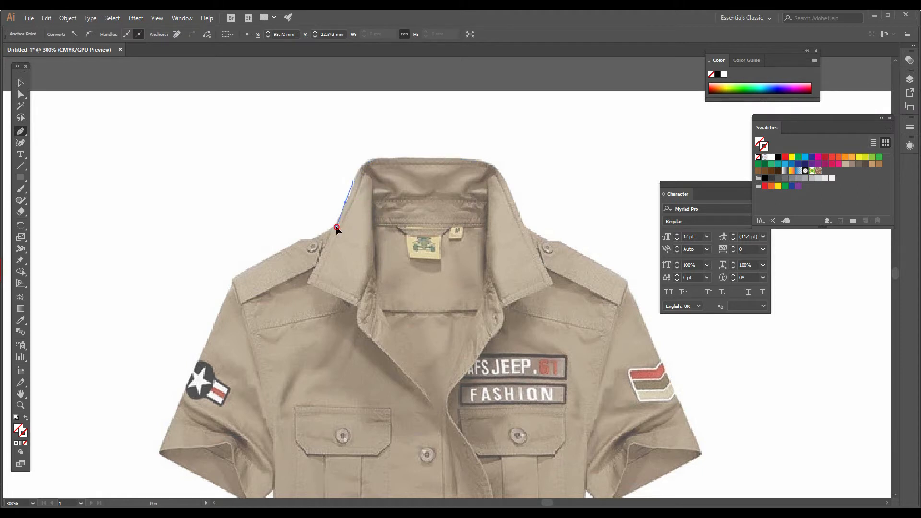
# - Continue the outline along the left shoulder strap to the outer end of the shoulder
pyautogui.click(313, 239)
pyautogui.click(301, 239)
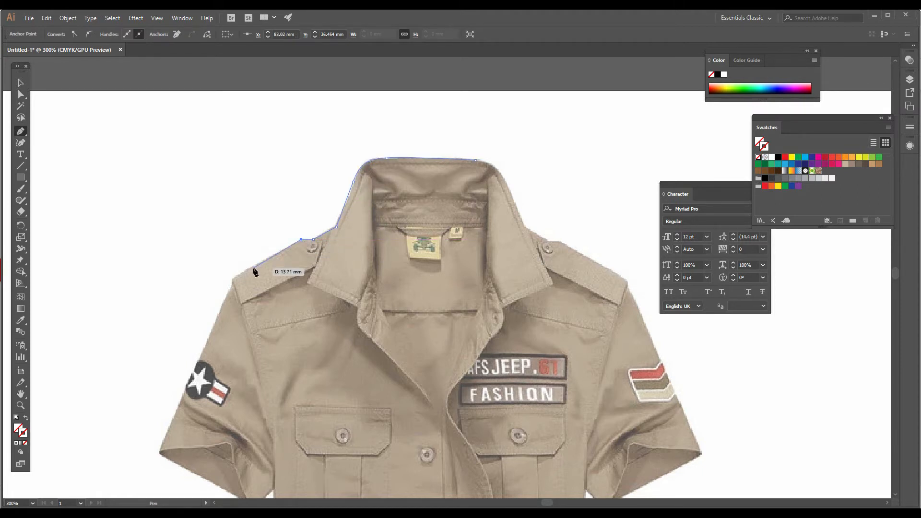
pyautogui.click(232, 280)
# - Give the path a black stroke and trace the left sleeve's outer edge and cuff up to the armpit
pyautogui.moveTo(214, 325); pyautogui.dragTo(217, 226)
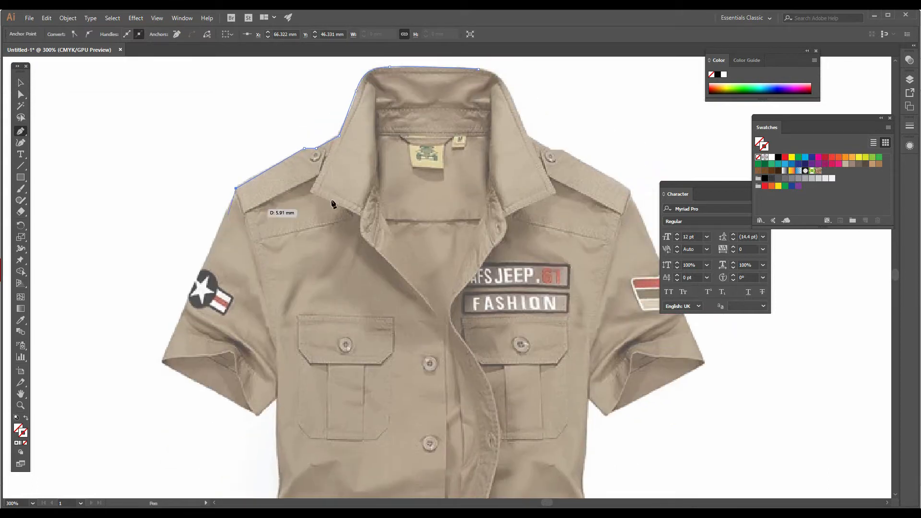
pyautogui.click(779, 160)
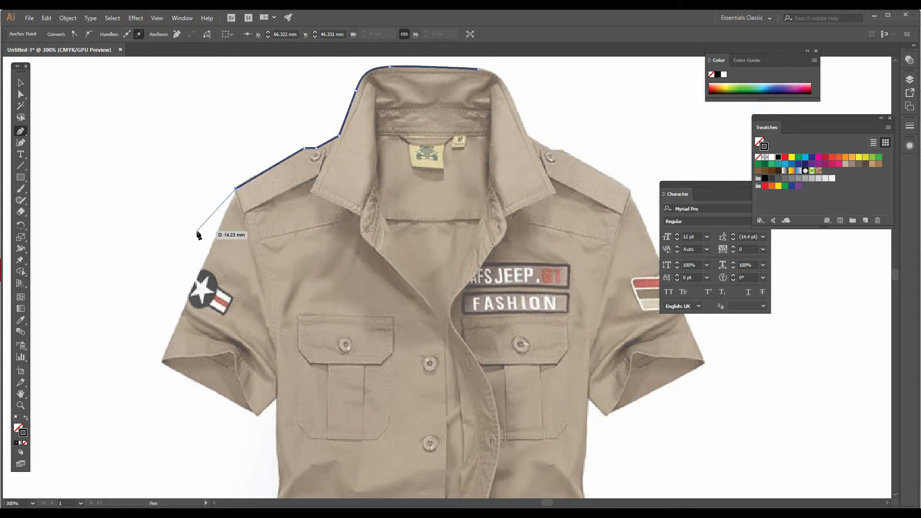
pyautogui.click(162, 360)
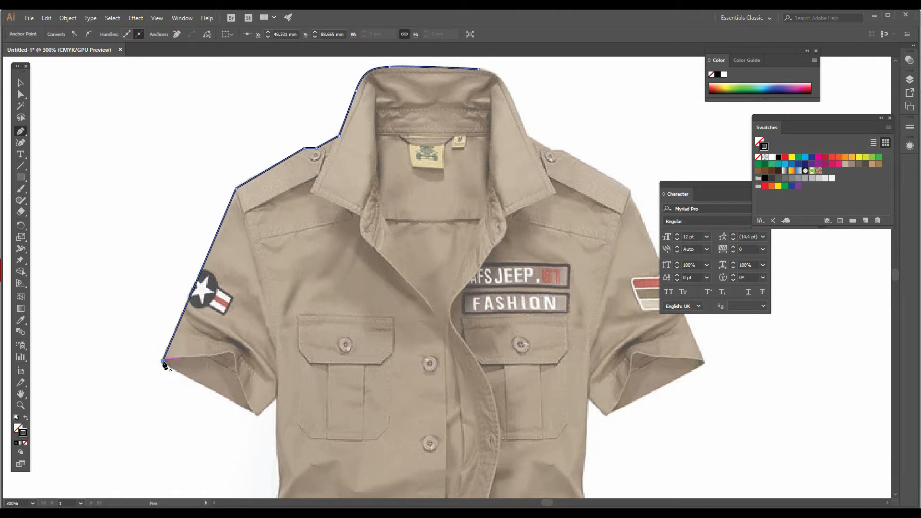
pyautogui.click(258, 413)
pyautogui.click(276, 399)
# - Trace the shirt's left side from the armpit along the waist curves and round the hem's left corner
pyautogui.scroll(-2, 275, 434)
pyautogui.scroll(-6, 288, 384)
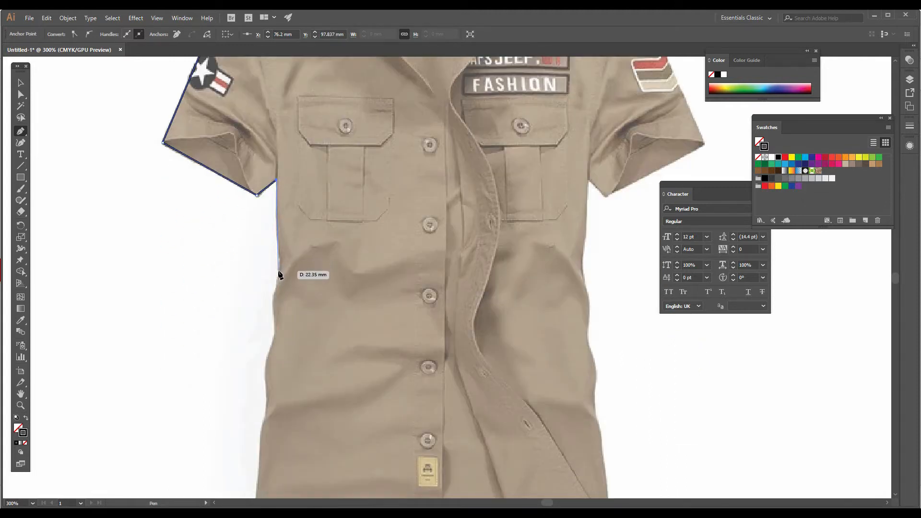
pyautogui.click(278, 273)
pyautogui.moveTo(271, 302); pyautogui.dragTo(274, 324)
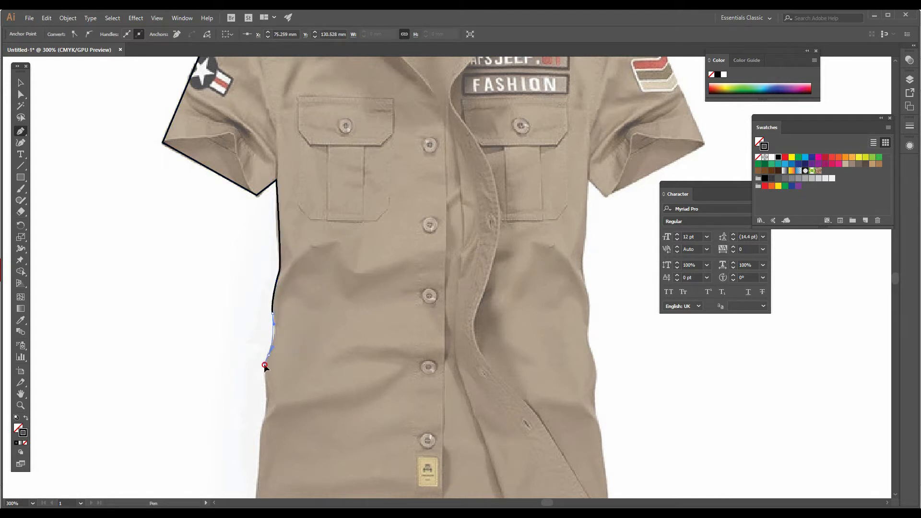
pyautogui.moveTo(264, 371); pyautogui.dragTo(261, 389)
pyautogui.moveTo(263, 425); pyautogui.dragTo(259, 438)
pyautogui.scroll(-5, 262, 425)
pyautogui.moveTo(265, 388)
pyautogui.mouseDown()
pyautogui.moveTo(253, 379)
pyautogui.moveTo(255, 387)
pyautogui.mouseUp()
pyautogui.moveTo(259, 422); pyautogui.dragTo(267, 426)
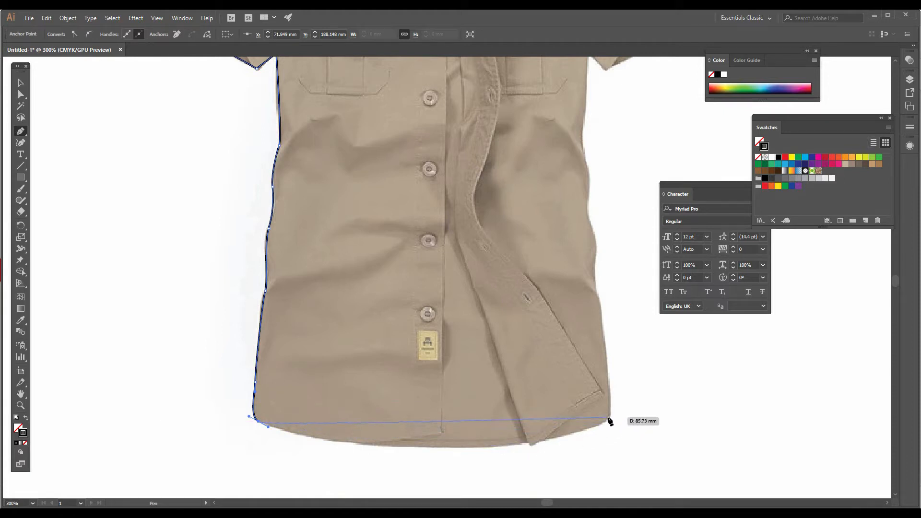
# - Curve the outline across the hem to its right corner and trace the lower right side up past the waist
pyautogui.moveTo(608, 418); pyautogui.dragTo(753, 360)
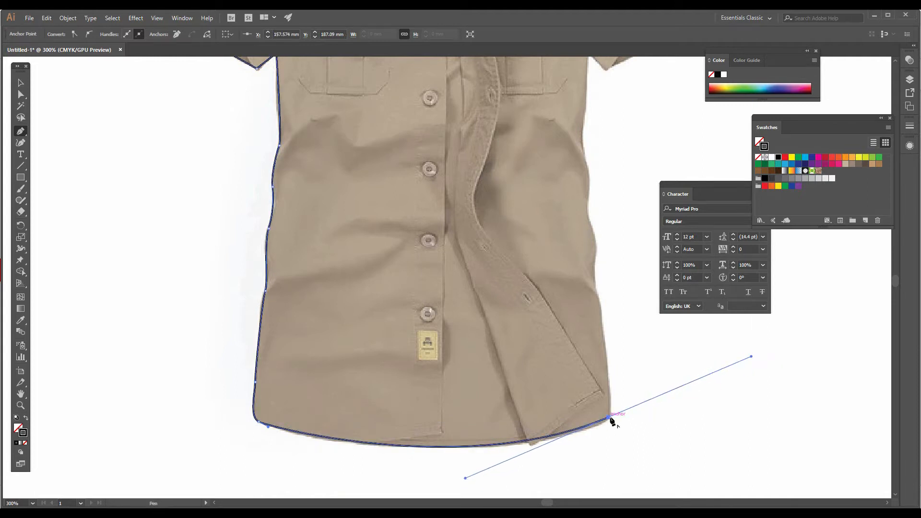
pyautogui.click(608, 419)
pyautogui.click(600, 299)
pyautogui.click(599, 287)
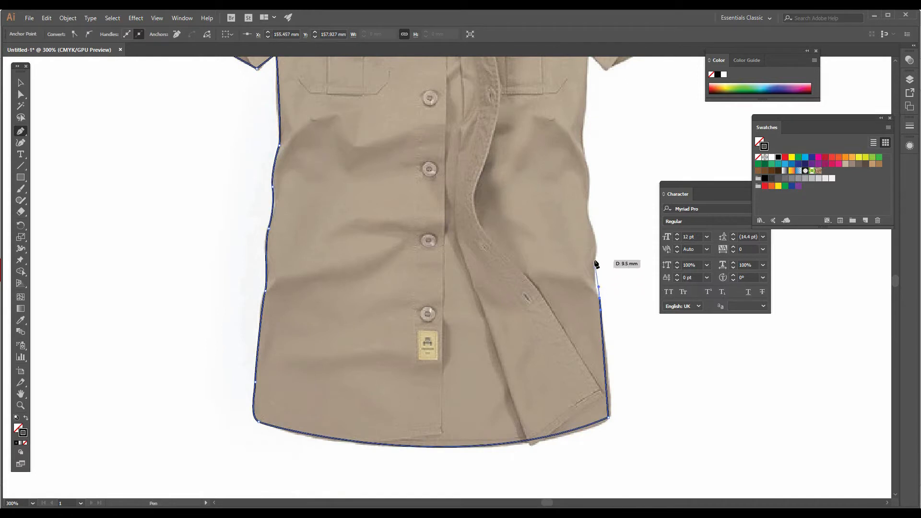
pyautogui.click(598, 244)
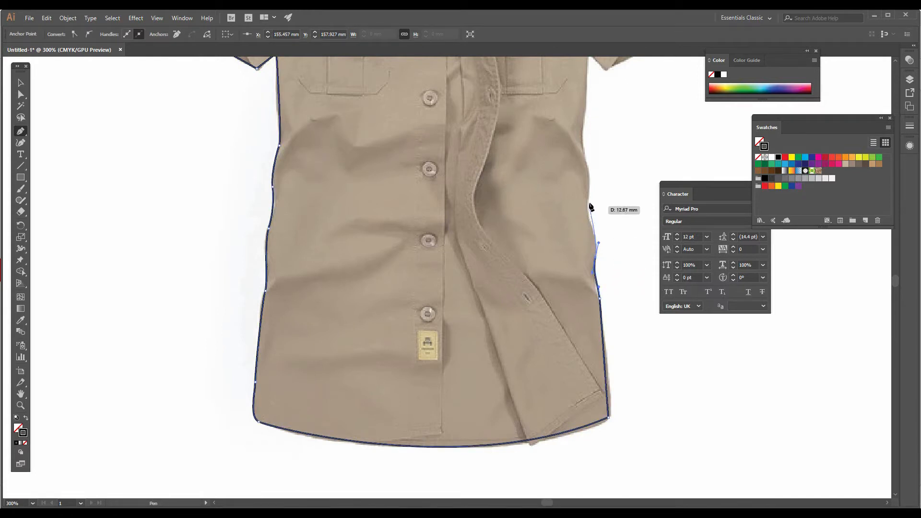
pyautogui.click(589, 196)
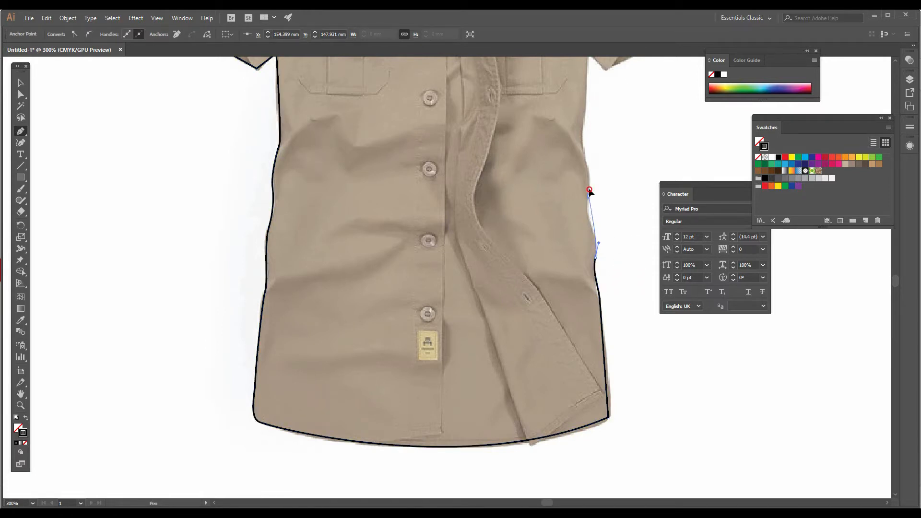
# - Continue the outline up the shirt's right side to the right armpit
pyautogui.scroll(4, 593, 179)
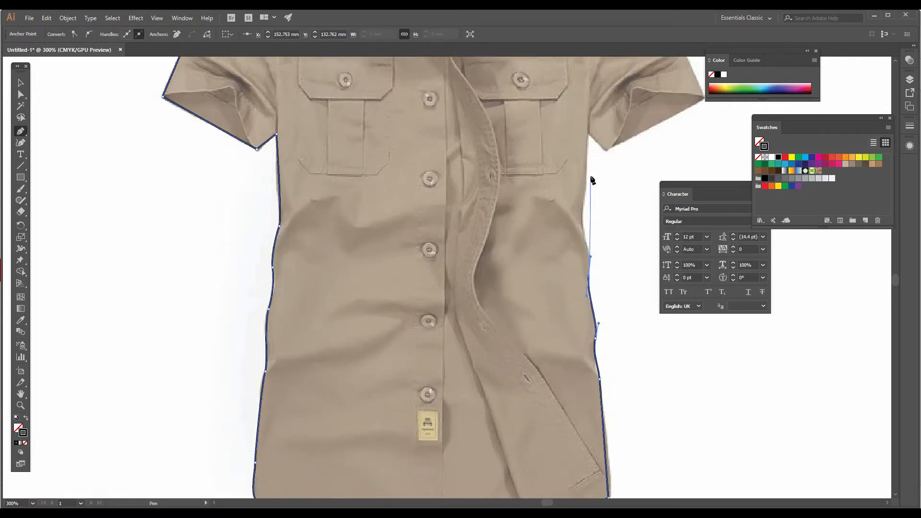
pyautogui.moveTo(560, 233); pyautogui.dragTo(416, 328)
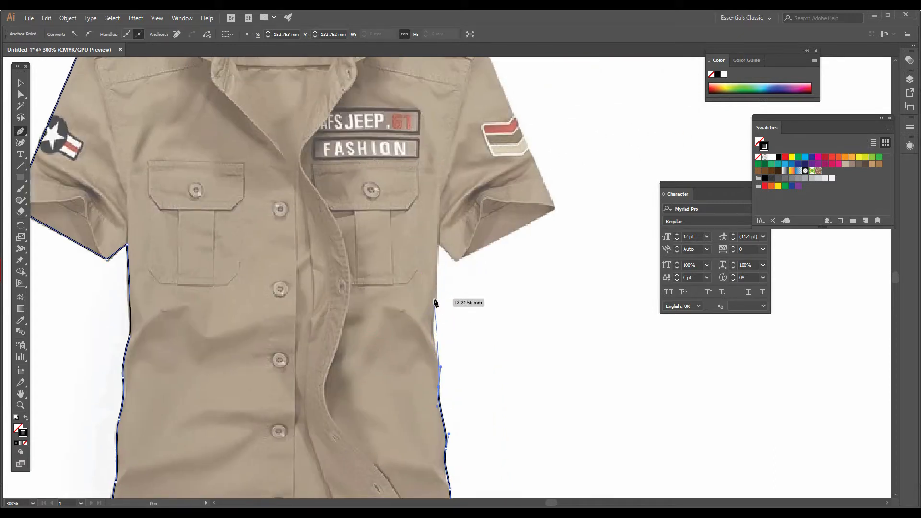
pyautogui.moveTo(436, 302); pyautogui.dragTo(442, 279)
pyautogui.click(441, 273)
pyautogui.click(437, 243)
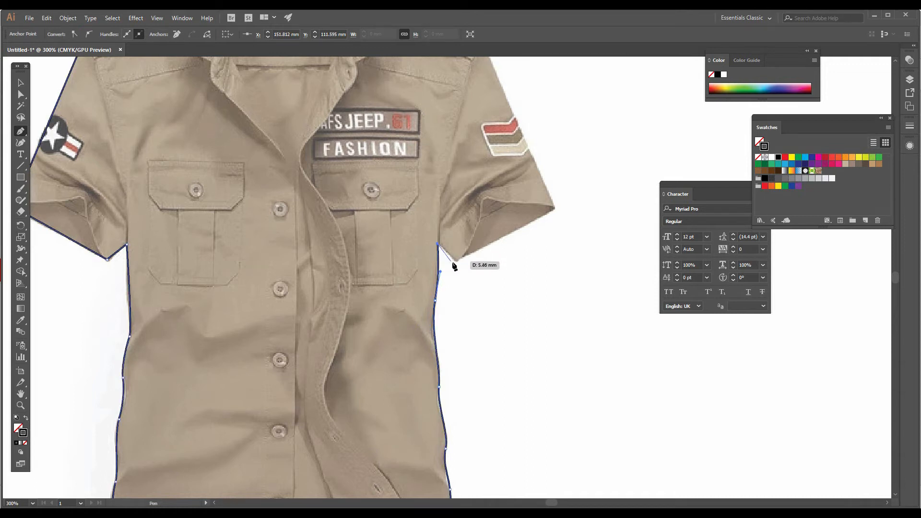
# - Trace the right sleeve's cuff and outer edge up to the outer end of the right shoulder
pyautogui.click(455, 261)
pyautogui.click(555, 209)
pyautogui.scroll(5, 516, 149)
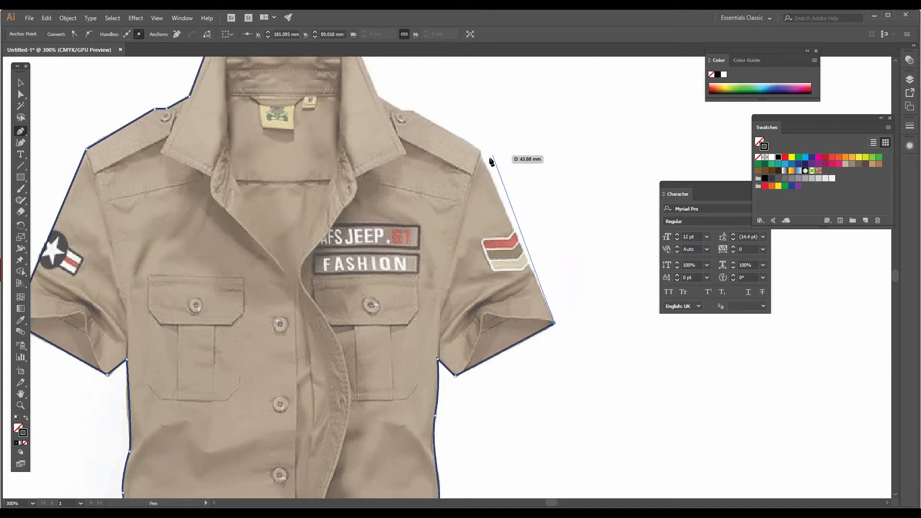
pyautogui.click(482, 153)
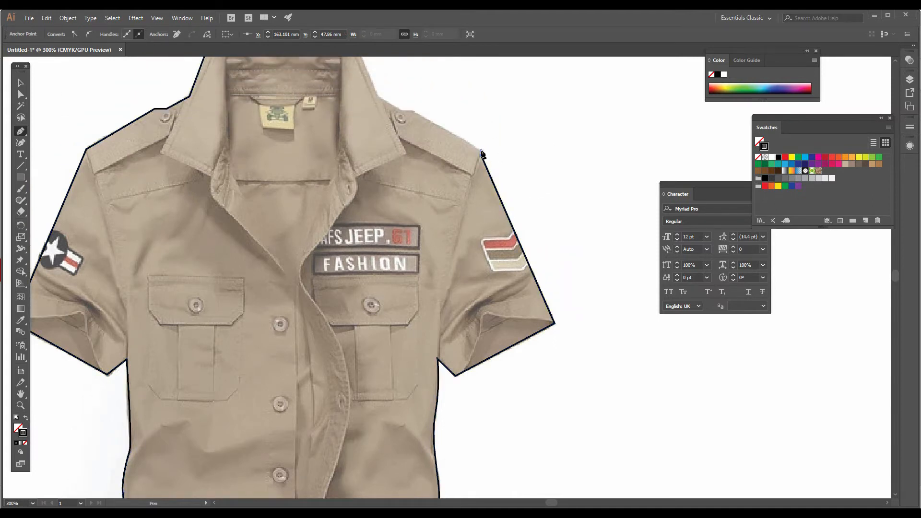
# - Trace the right shoulder and the collar's right edge, closing the outline at its starting point on the collar
pyautogui.click(412, 110)
pyautogui.click(400, 110)
pyautogui.click(379, 97)
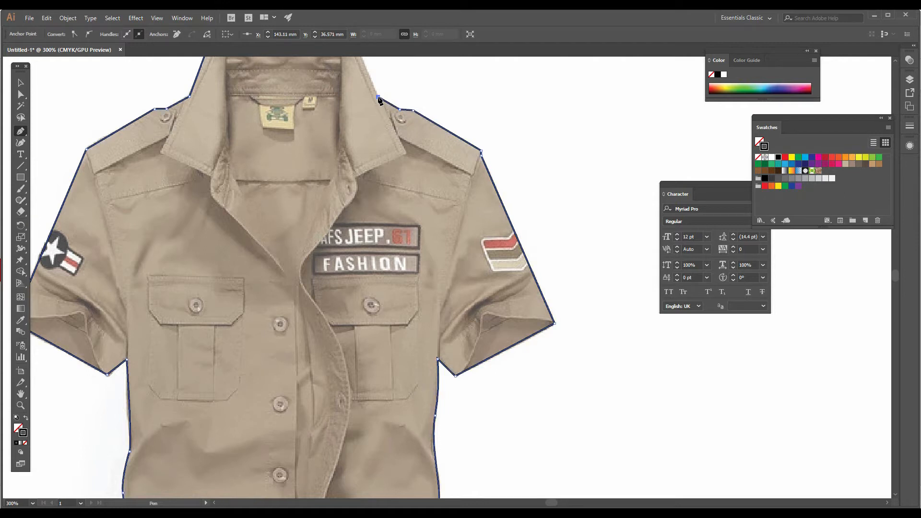
pyautogui.scroll(4, 379, 101)
pyautogui.click(343, 139)
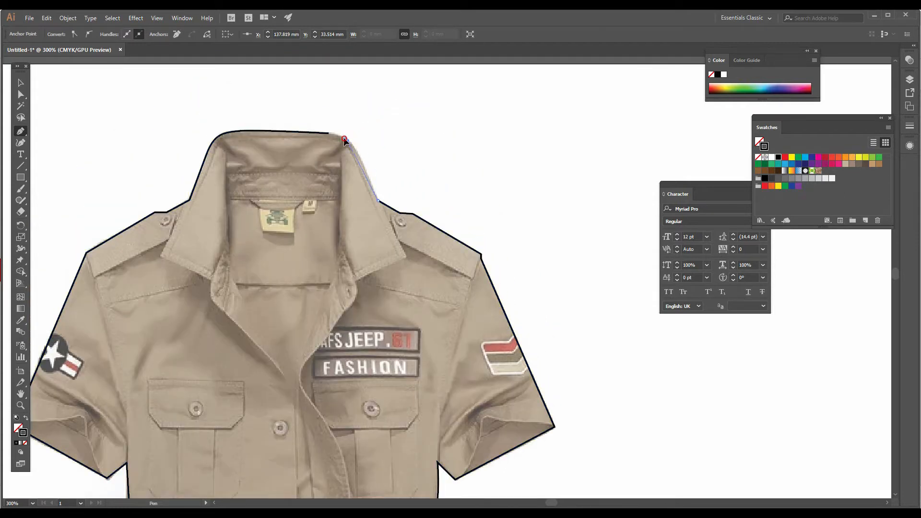
pyautogui.click(337, 137)
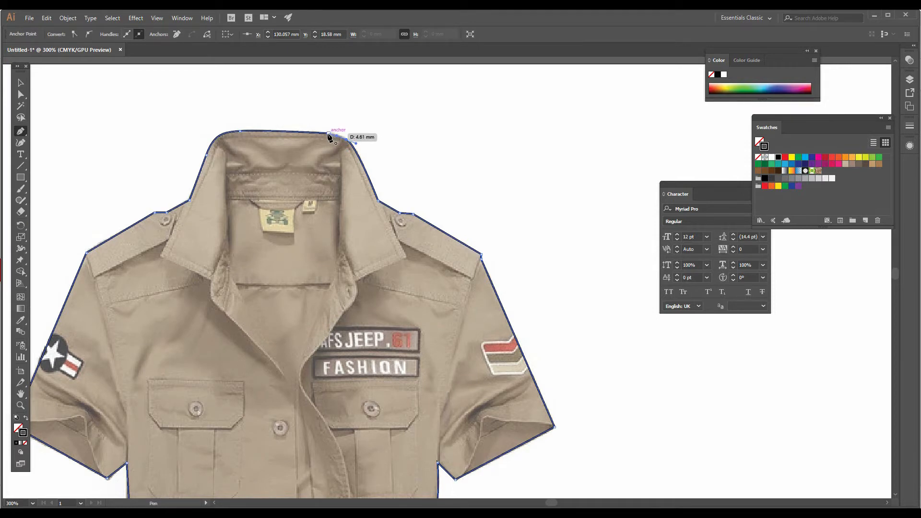
pyautogui.click(329, 134)
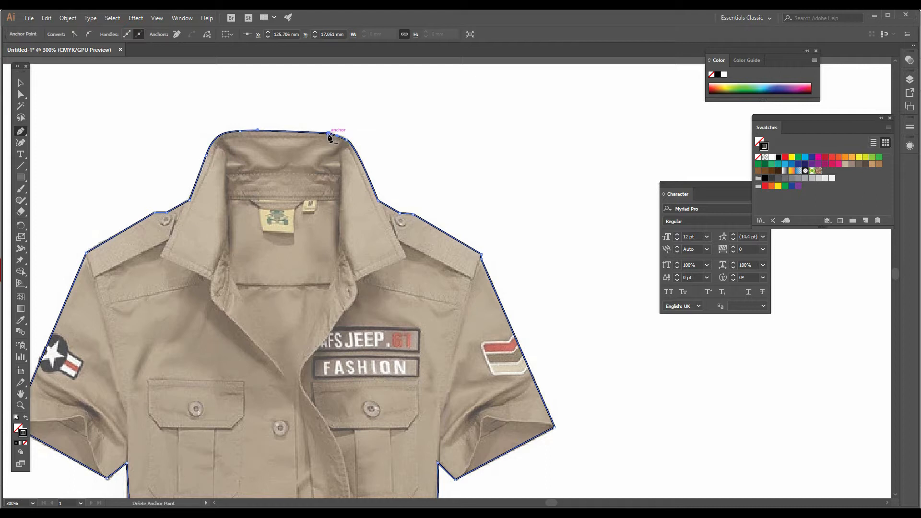
# - Select the shirt photo and examine the traced outline around the collar, sleeves and body
pyautogui.click(16, 83)
pyautogui.click(67, 115)
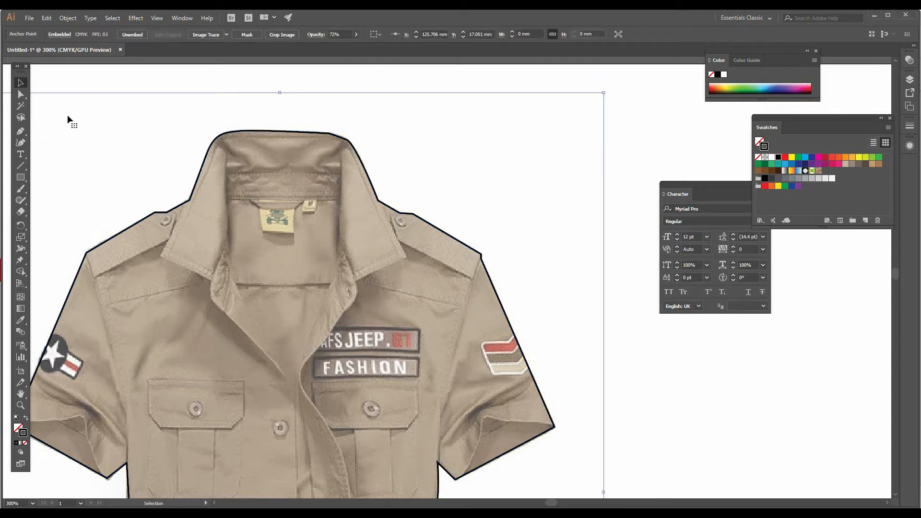
pyautogui.moveTo(192, 260); pyautogui.dragTo(291, 151)
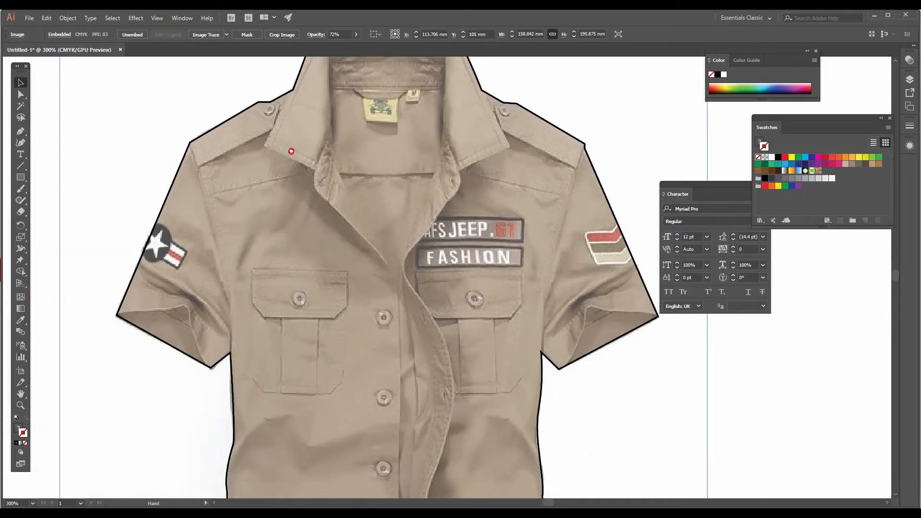
pyautogui.moveTo(271, 220); pyautogui.dragTo(275, 284)
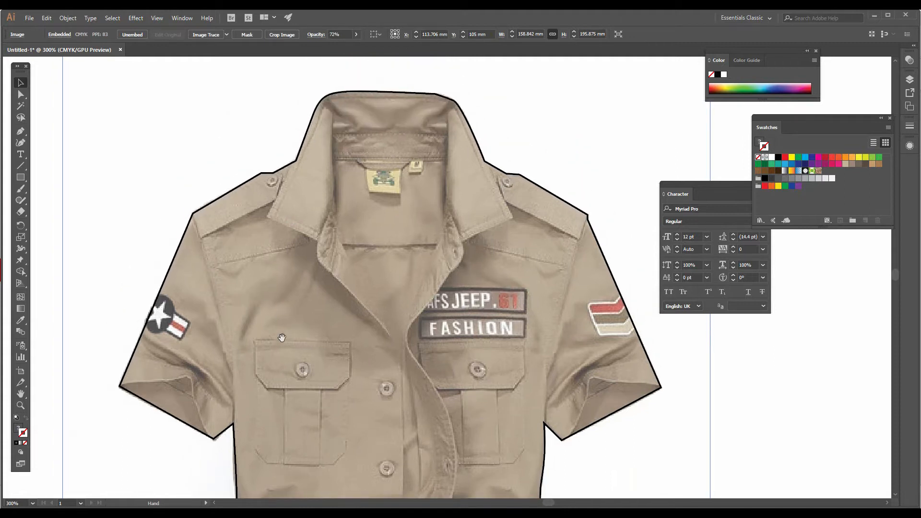
pyautogui.moveTo(282, 338); pyautogui.dragTo(265, 162)
pyautogui.moveTo(305, 319); pyautogui.dragTo(286, 198)
pyautogui.moveTo(278, 106); pyautogui.dragTo(295, 301)
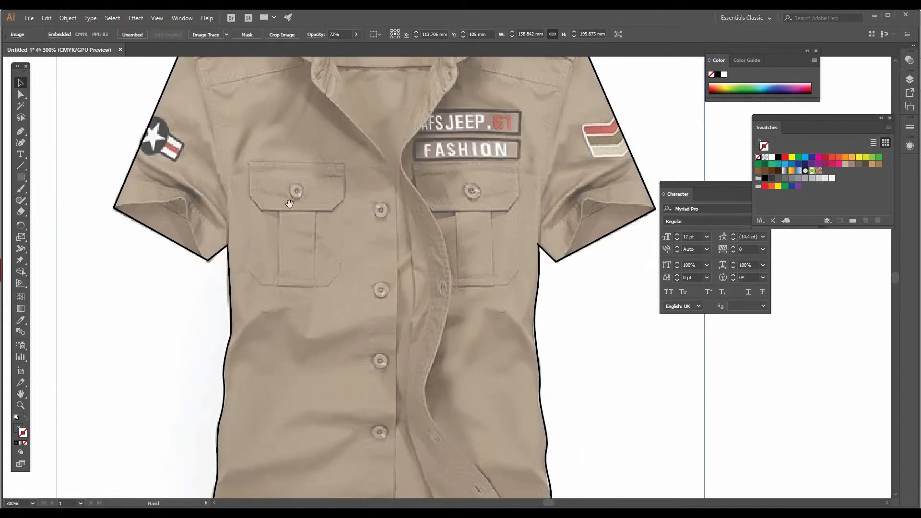
pyautogui.moveTo(298, 168); pyautogui.dragTo(293, 282)
pyautogui.moveTo(298, 246); pyautogui.dragTo(300, 257)
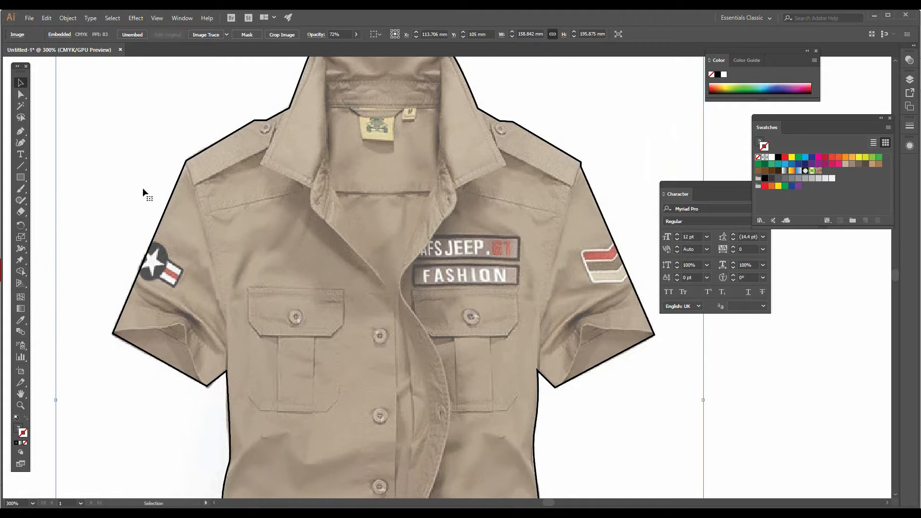
pyautogui.click(22, 132)
pyautogui.press('d')
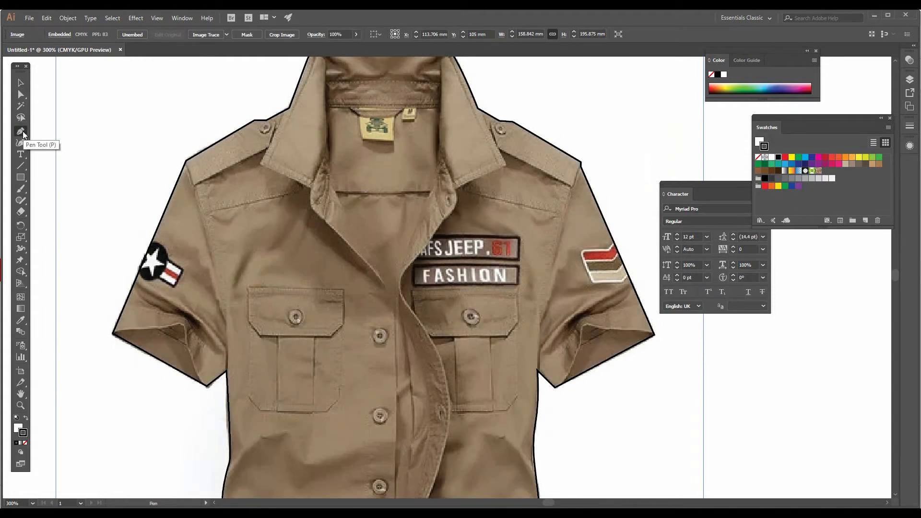
pyautogui.hotkey('ctrl', 'z')
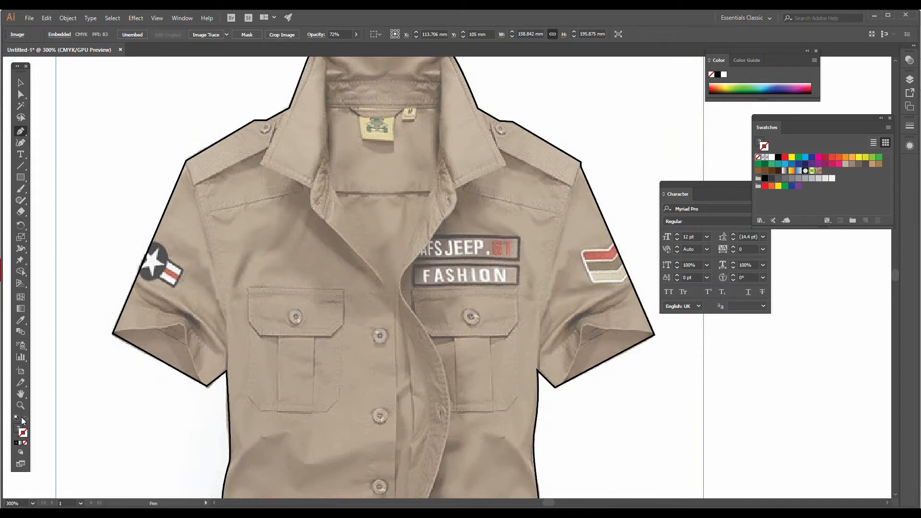
# - Deselect the shirt photo and reset the drawing colours to the default white fill and black 1 pt stroke
pyautogui.doubleClick(21, 434)
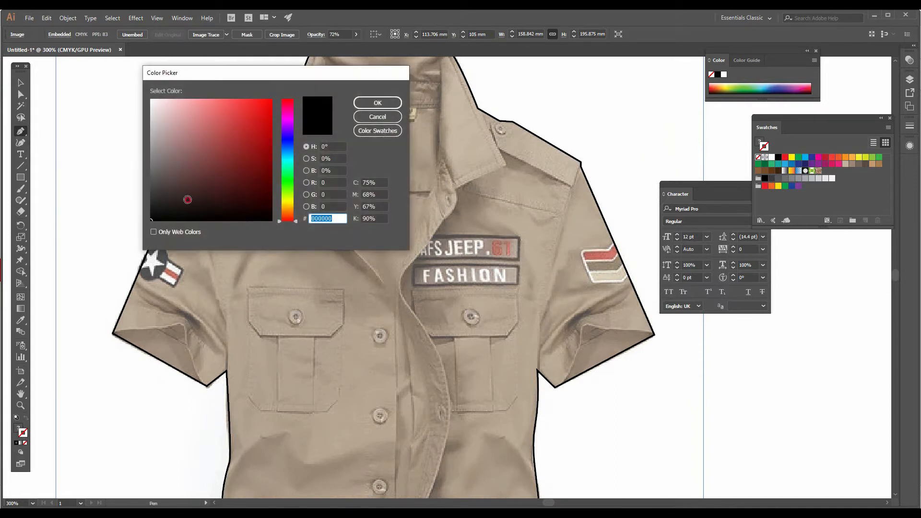
pyautogui.click(364, 103)
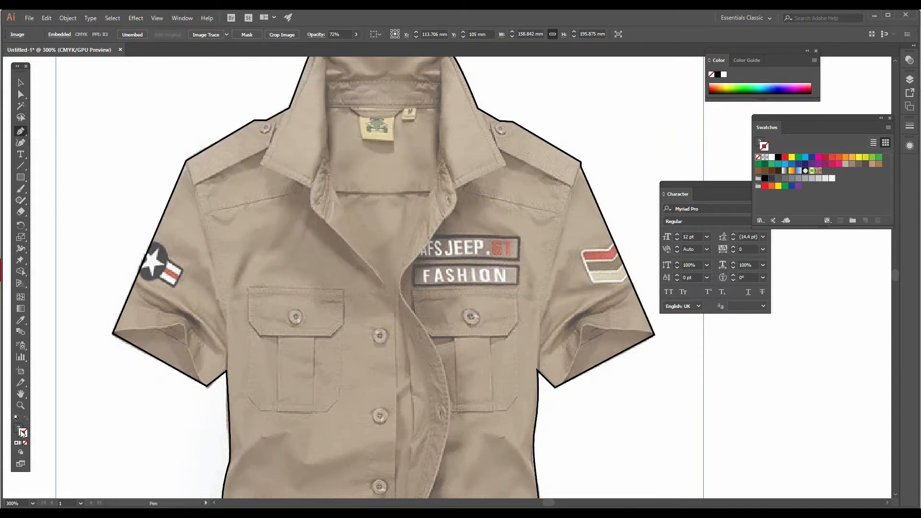
pyautogui.click(21, 85)
pyautogui.click(44, 116)
pyautogui.press('p')
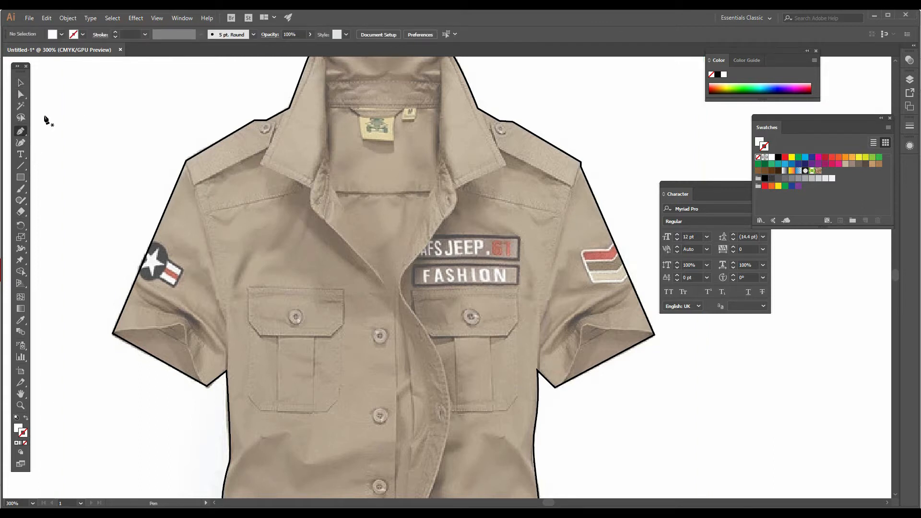
pyautogui.press('d')
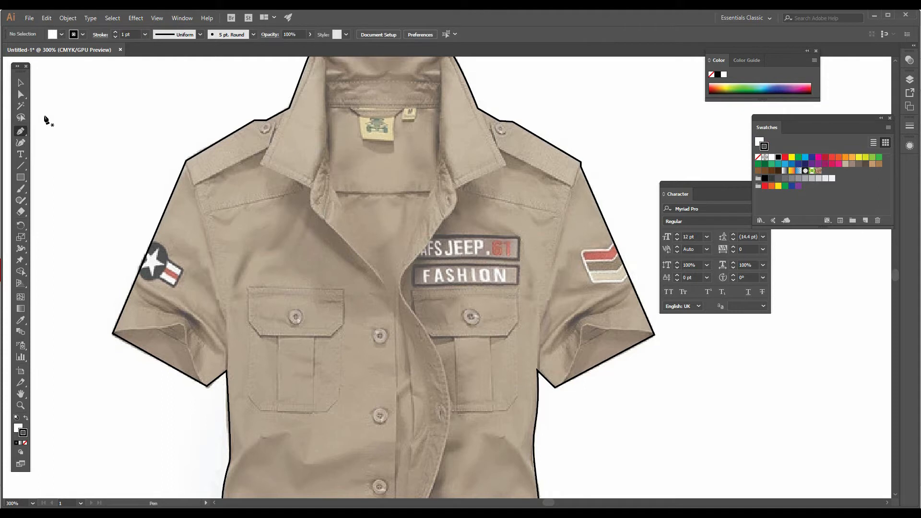
# - Trace the left armhole seam with the Pen tool from the outer end of the shoulder down to the armpit
pyautogui.click(187, 162)
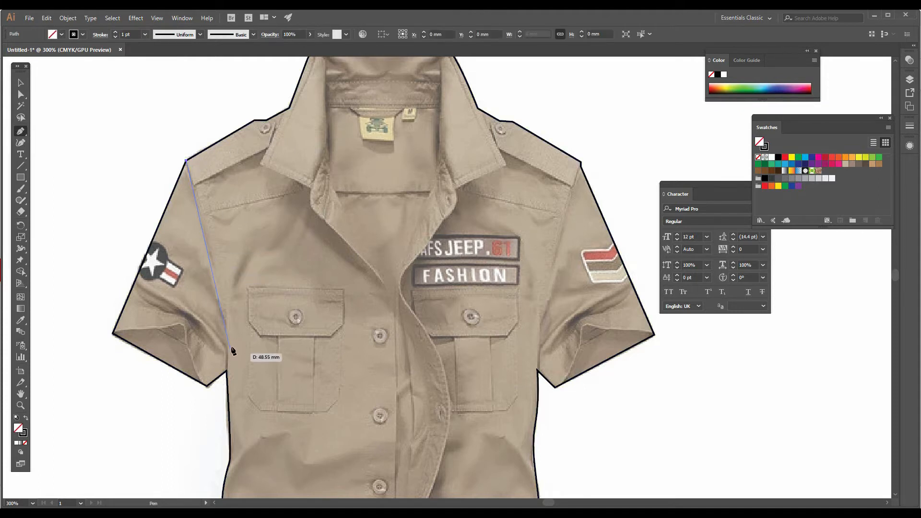
pyautogui.scroll(-2, 230, 336)
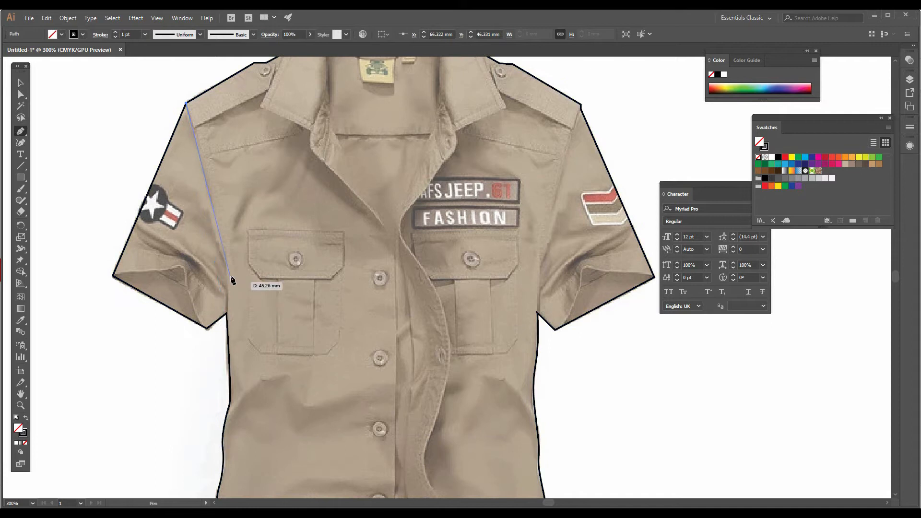
pyautogui.moveTo(227, 289); pyautogui.dragTo(227, 306)
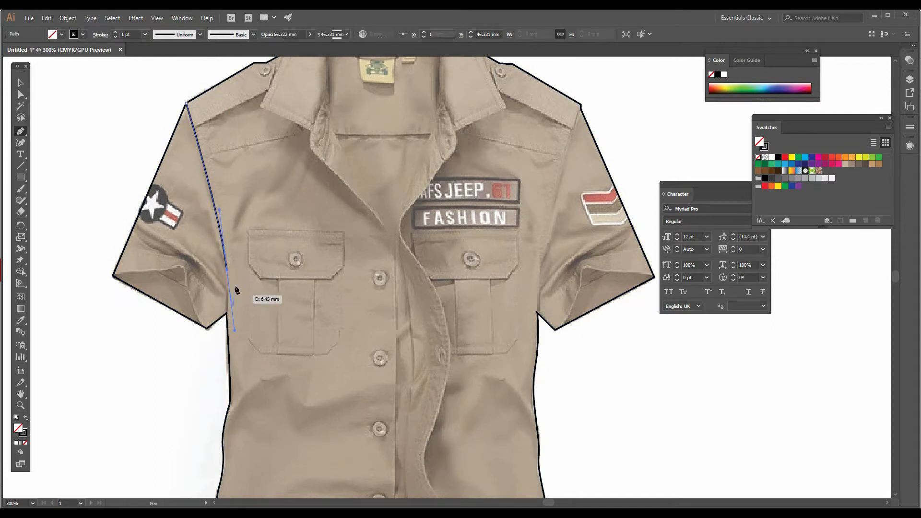
pyautogui.click(227, 270)
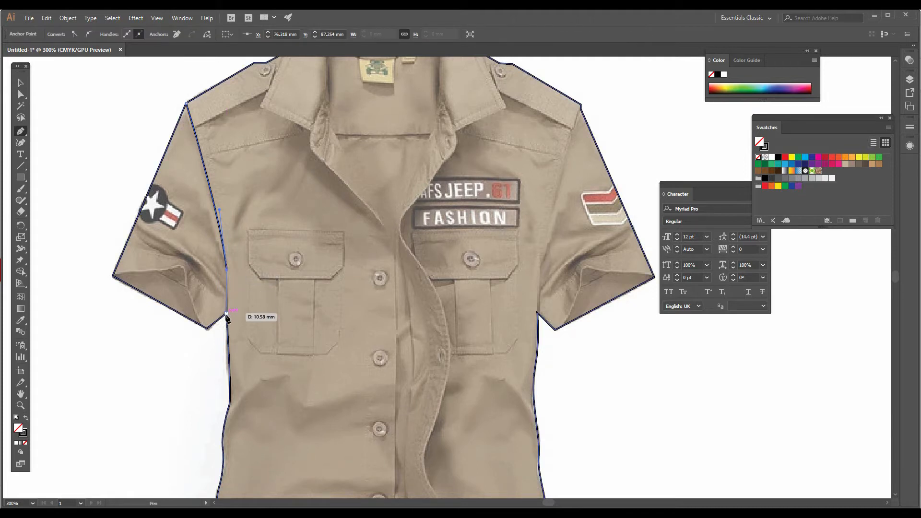
pyautogui.moveTo(227, 313); pyautogui.dragTo(222, 331)
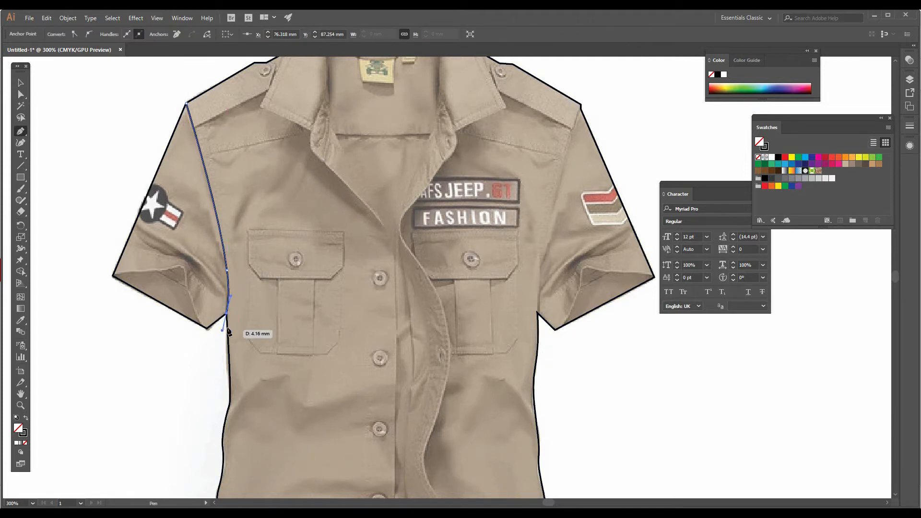
pyautogui.click(19, 85)
# - Trace the right armhole seam from the outer end of the shoulder down to the armpit and end the path
pyautogui.click(20, 132)
pyautogui.click(581, 109)
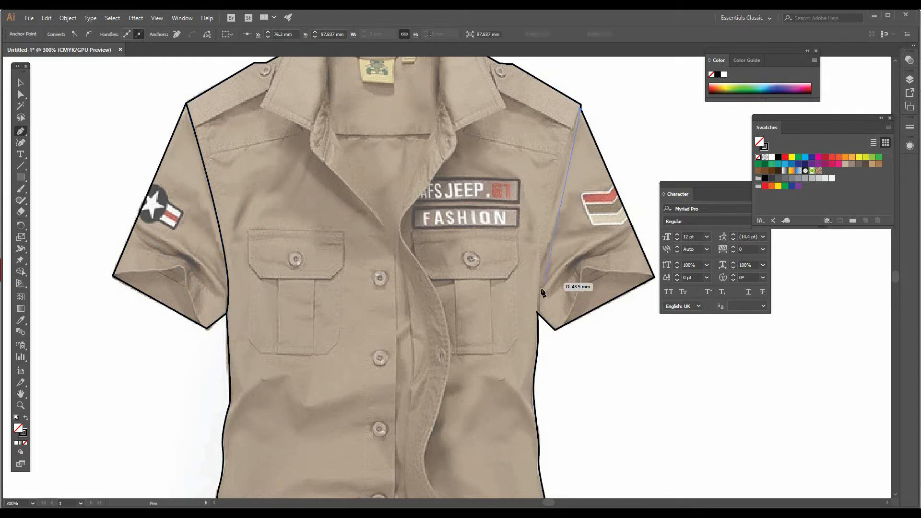
pyautogui.moveTo(540, 281); pyautogui.dragTo(537, 313)
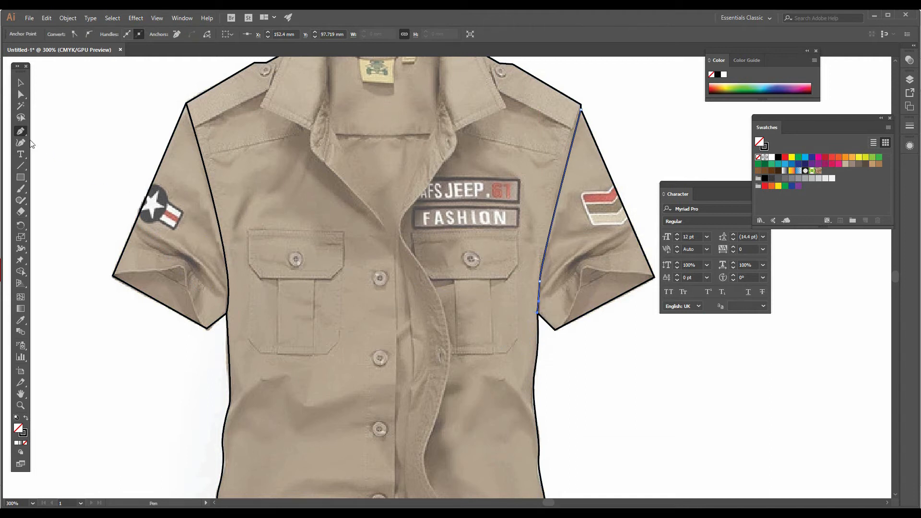
pyautogui.click(20, 83)
pyautogui.click(68, 129)
# - Trace the folded opening of the left sleeve's cuff from its outer to its inner corner and give the path a black stroke
pyautogui.click(21, 134)
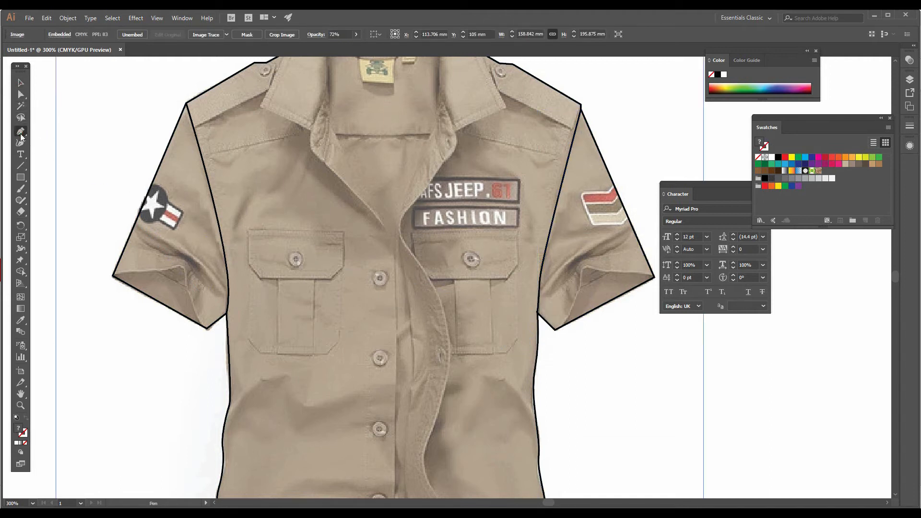
pyautogui.click(113, 276)
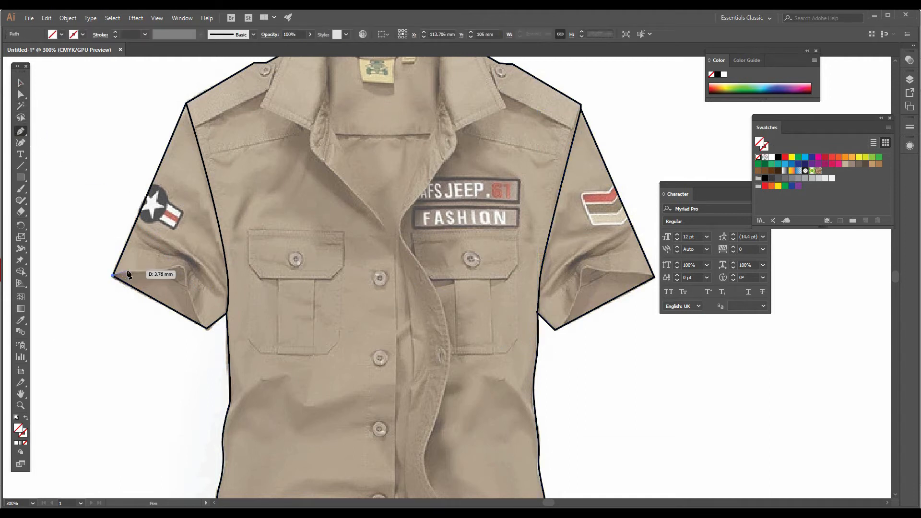
pyautogui.moveTo(166, 269); pyautogui.dragTo(186, 278)
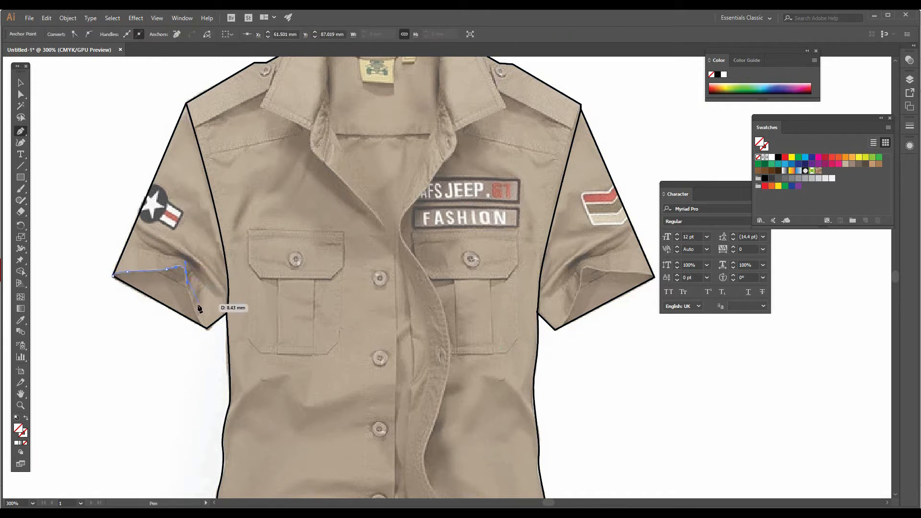
pyautogui.moveTo(207, 327); pyautogui.dragTo(214, 331)
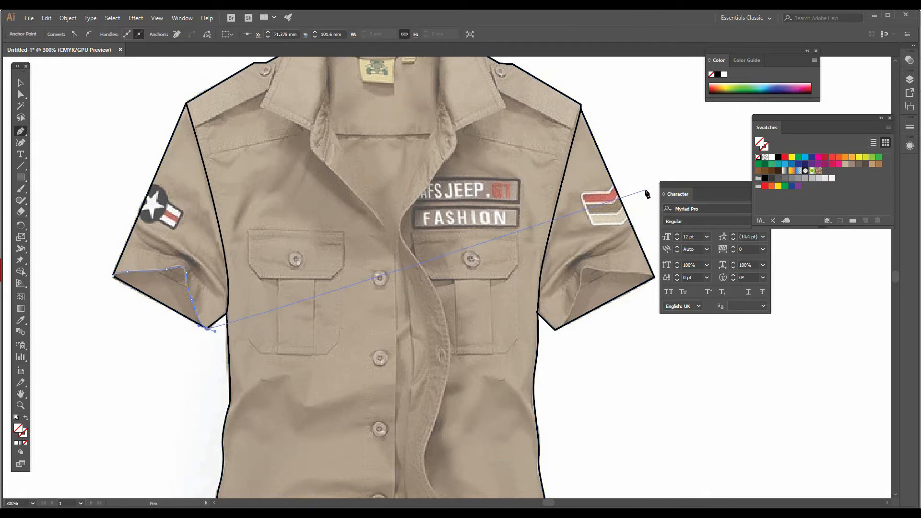
pyautogui.click(778, 158)
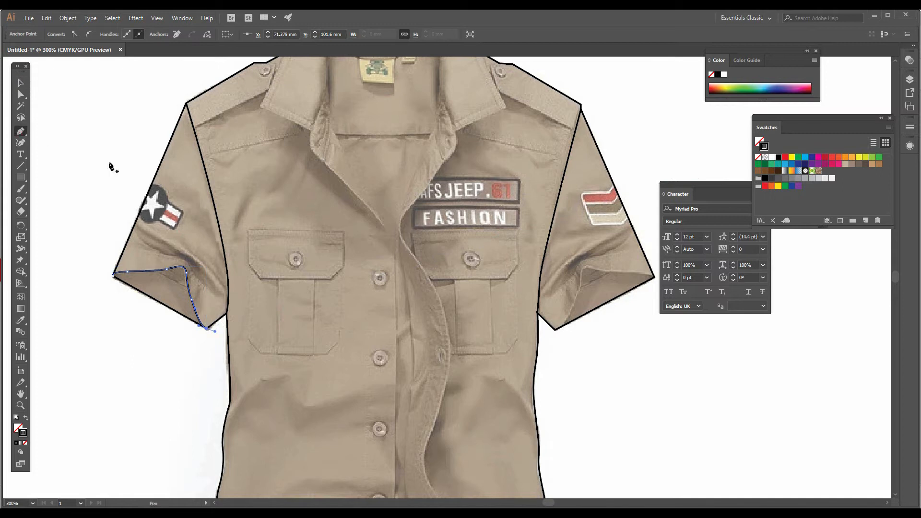
# - Trace the folded opening of the right sleeve's cuff from its outer to its inner corner and end the path
pyautogui.scroll(-2, 279, 209)
pyautogui.scroll(4, 279, 210)
pyautogui.press('space')
pyautogui.moveTo(409, 238); pyautogui.dragTo(301, 140)
pyautogui.moveTo(315, 235); pyautogui.dragTo(245, 215)
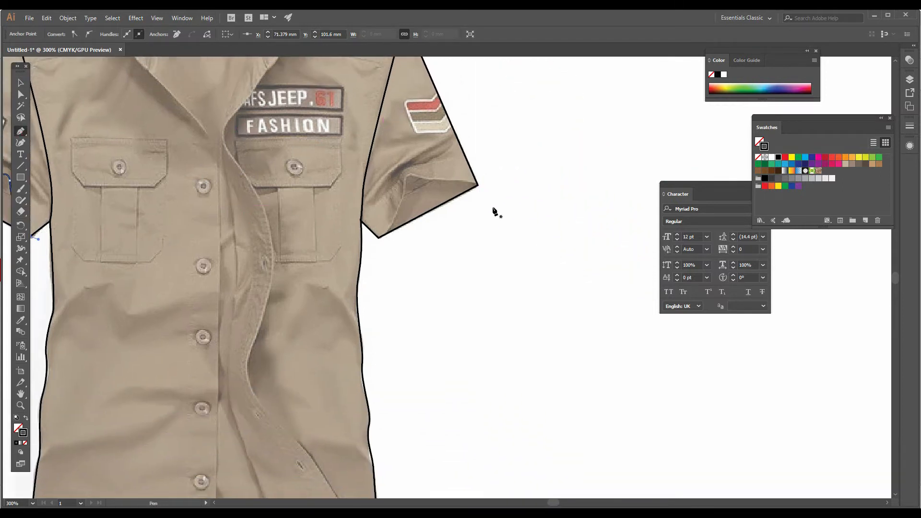
pyautogui.click(475, 185)
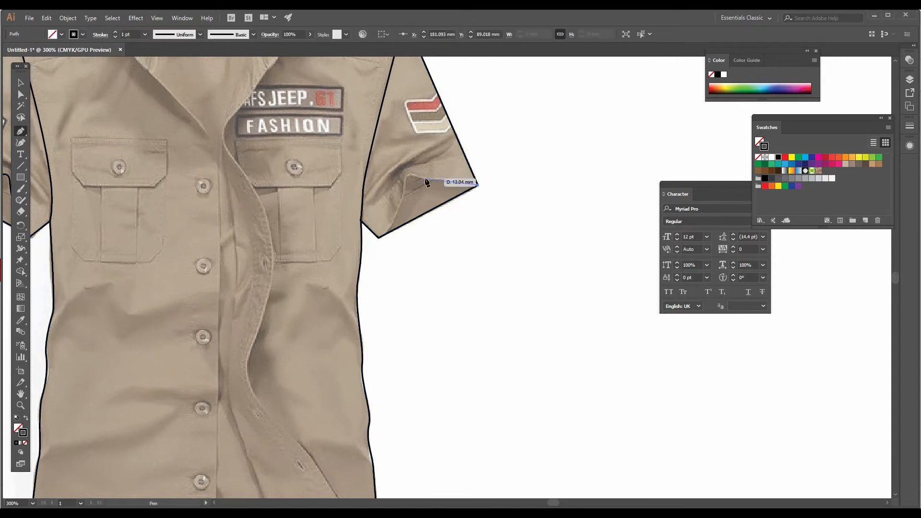
pyautogui.click(409, 177)
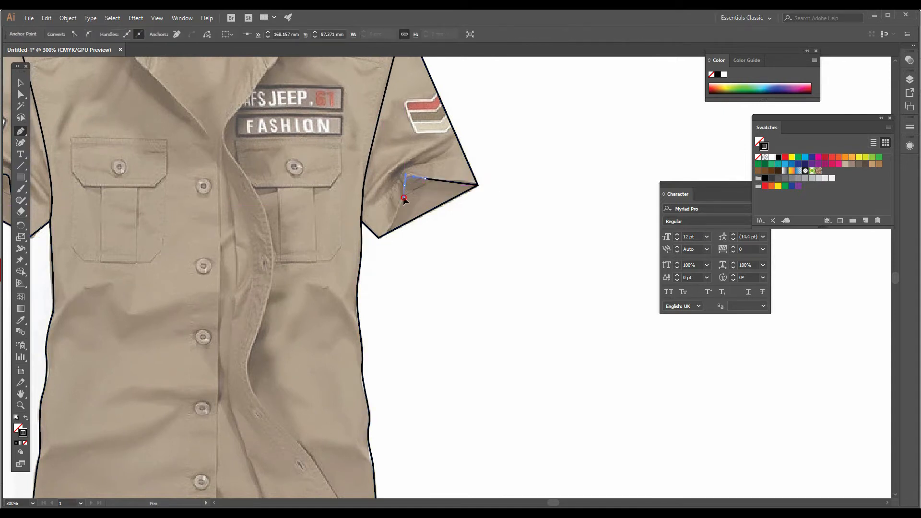
pyautogui.click(379, 237)
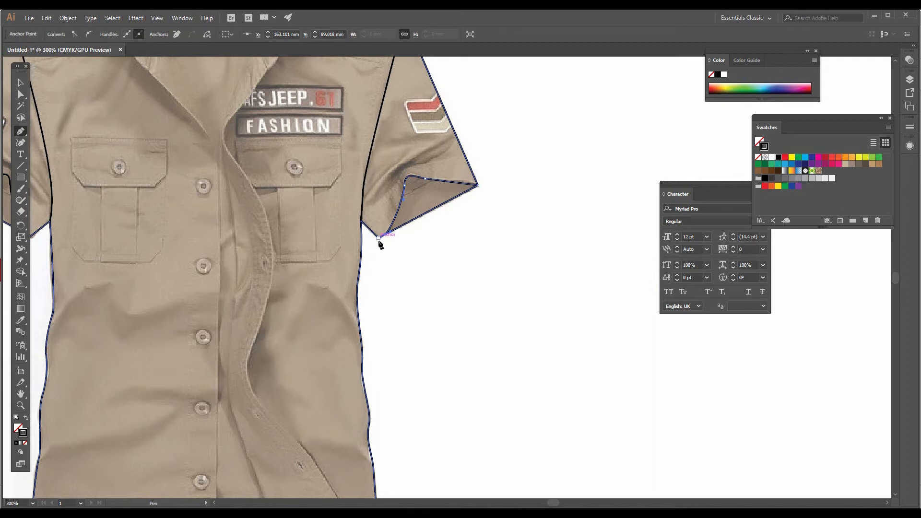
pyautogui.click(21, 83)
# - Trace the left collar flap from the shoulder around its tip, continuing down the left neckline to the front opening
pyautogui.press('space')
pyautogui.moveTo(262, 263); pyautogui.dragTo(312, 369)
pyautogui.moveTo(297, 254); pyautogui.dragTo(293, 355)
pyautogui.click(21, 131)
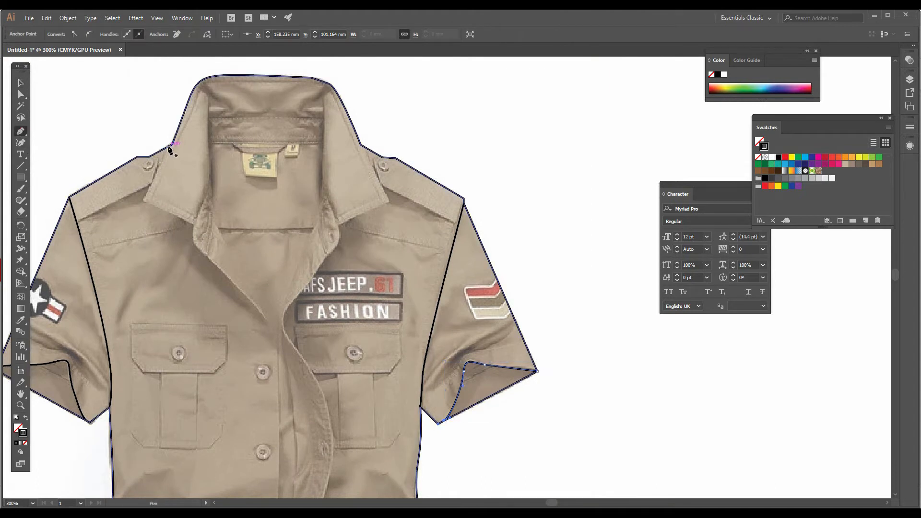
pyautogui.click(168, 145)
pyautogui.click(143, 200)
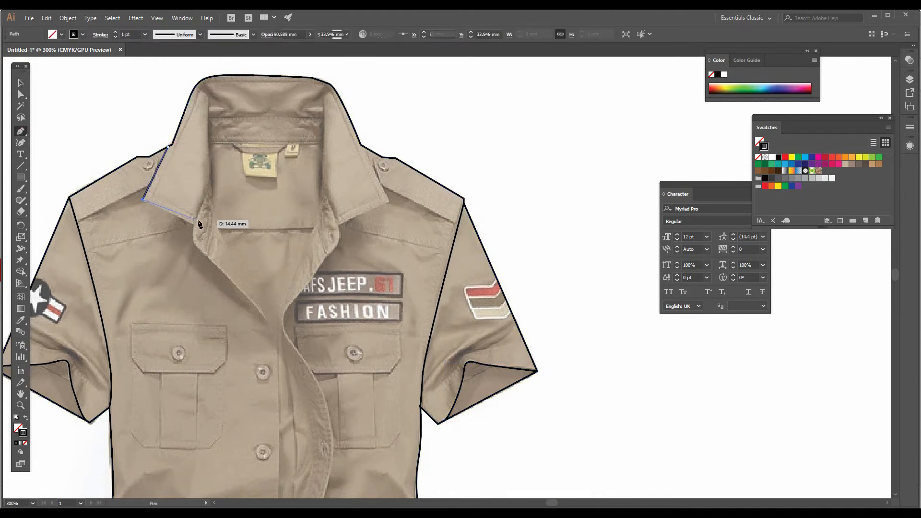
pyautogui.click(192, 223)
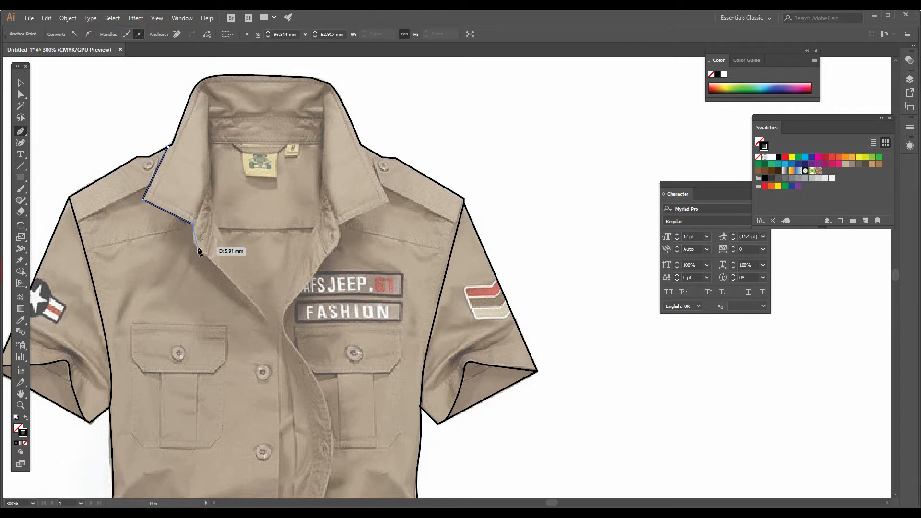
pyautogui.moveTo(204, 252); pyautogui.dragTo(278, 354)
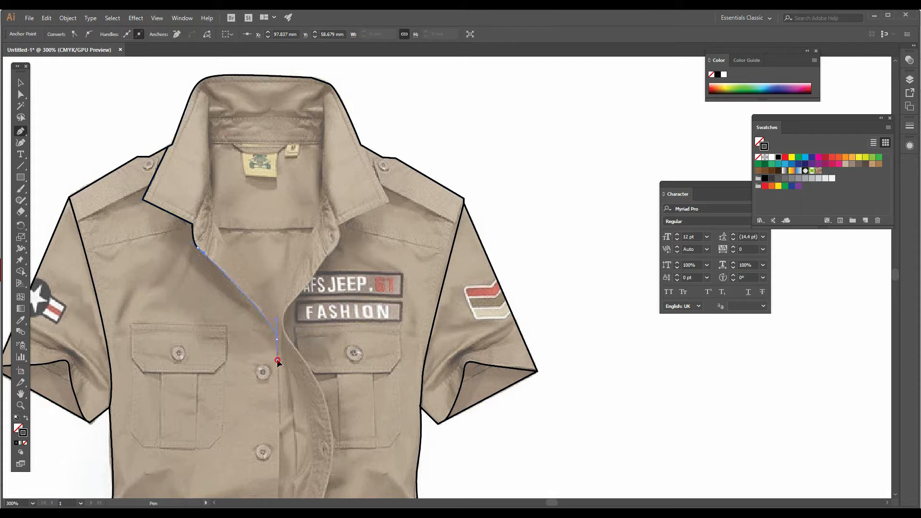
# - Continue the path straight down the left front's button edge to the hem and curve it into the left hemline
pyautogui.scroll(-10, 279, 364)
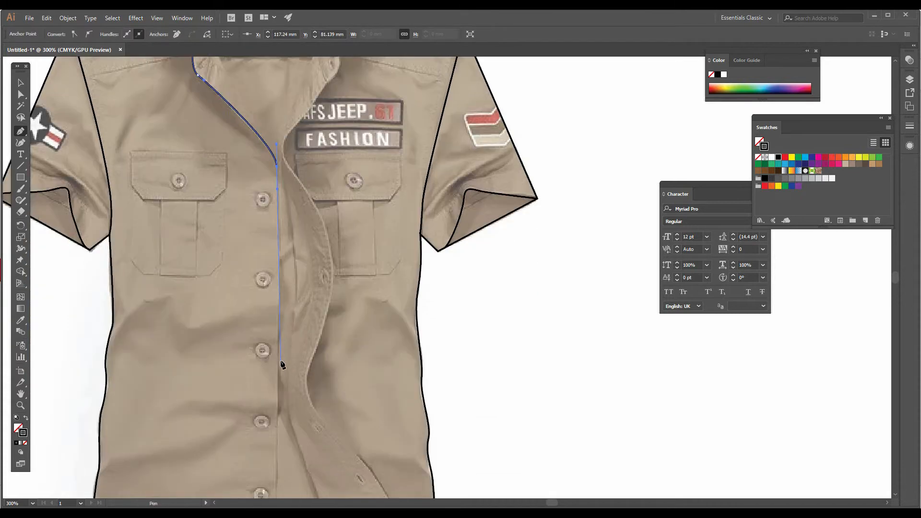
pyautogui.scroll(-5, 282, 365)
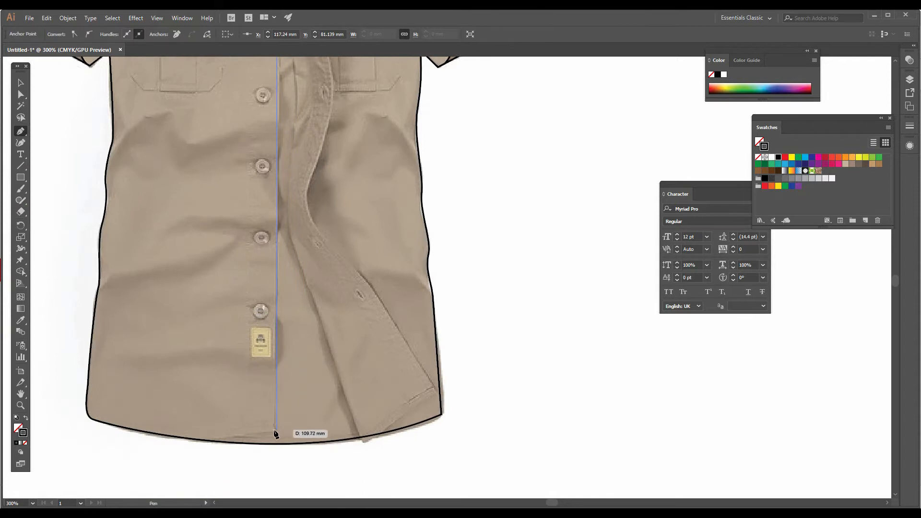
pyautogui.click(276, 430)
pyautogui.scroll(-1, 199, 432)
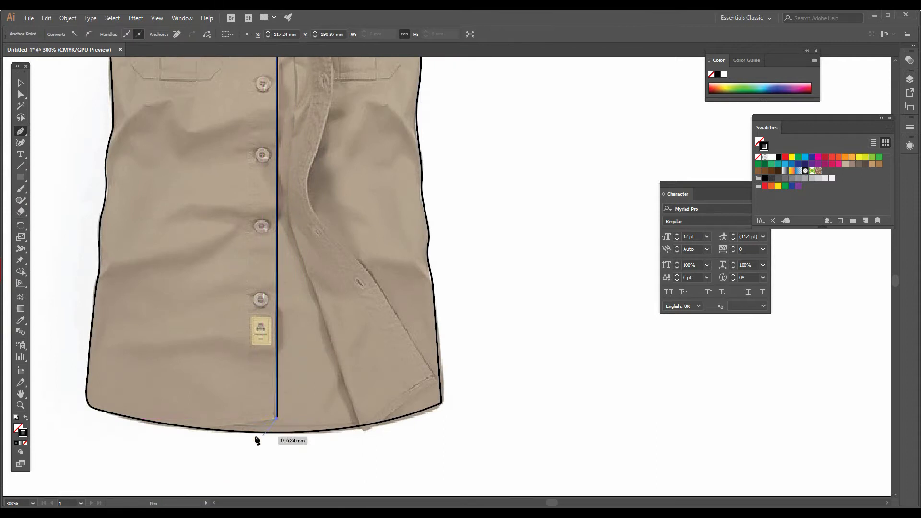
pyautogui.click(186, 427)
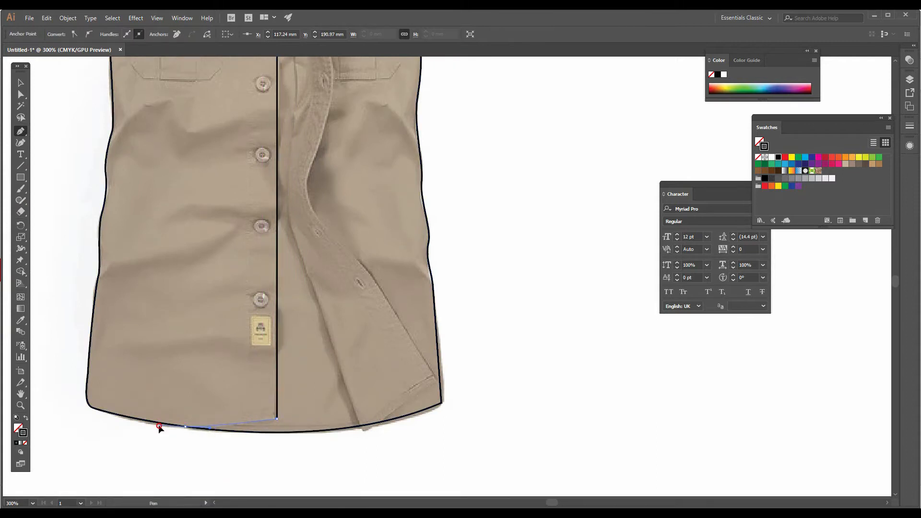
pyautogui.click(152, 425)
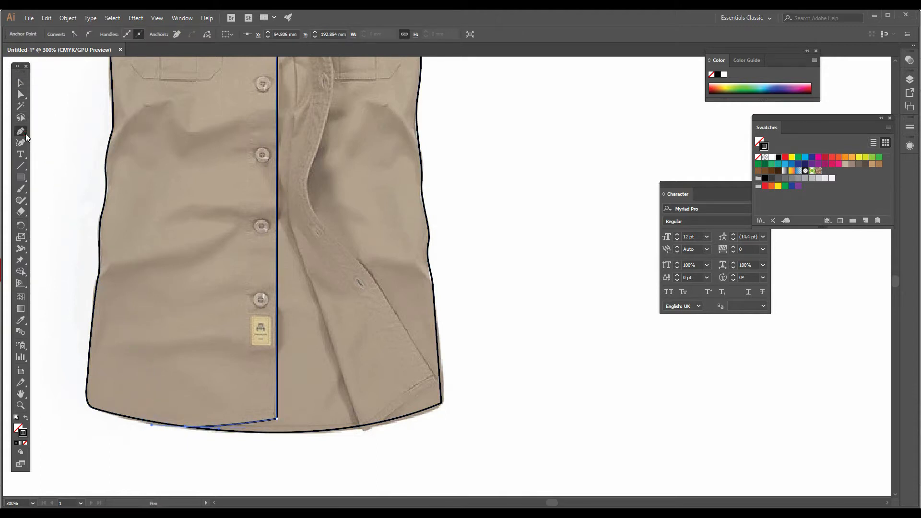
# - Trace the right collar flap from the shoulder around its tip and down the right neckline to the start of the folded placket
pyautogui.scroll(3, 315, 200)
pyautogui.scroll(10, 316, 200)
pyautogui.moveTo(271, 219)
pyautogui.mouseDown()
pyautogui.moveTo(257, 252)
pyautogui.moveTo(278, 219)
pyautogui.mouseUp()
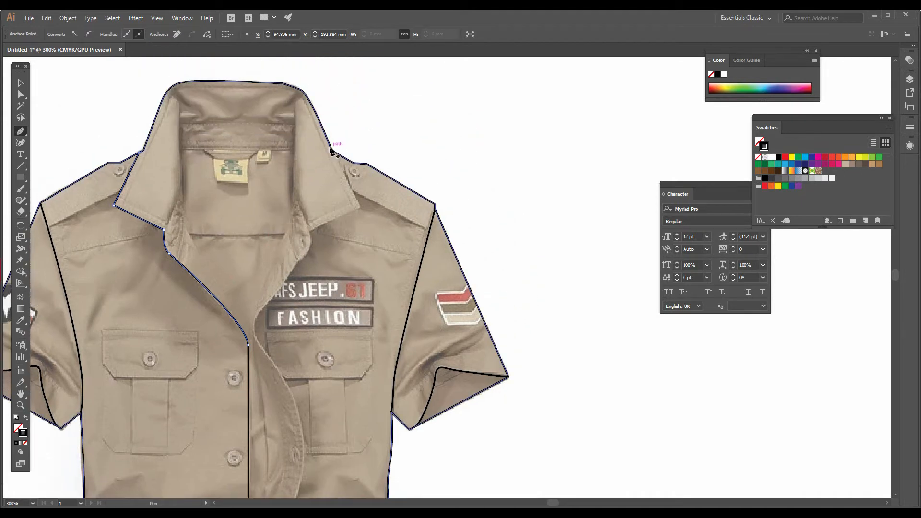
pyautogui.click(333, 151)
pyautogui.click(360, 207)
pyautogui.click(311, 232)
pyautogui.click(300, 260)
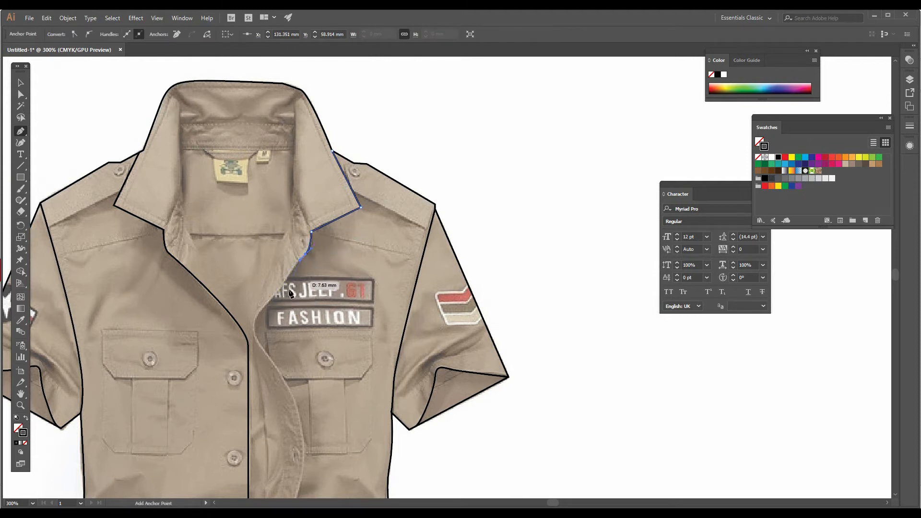
pyautogui.click(265, 308)
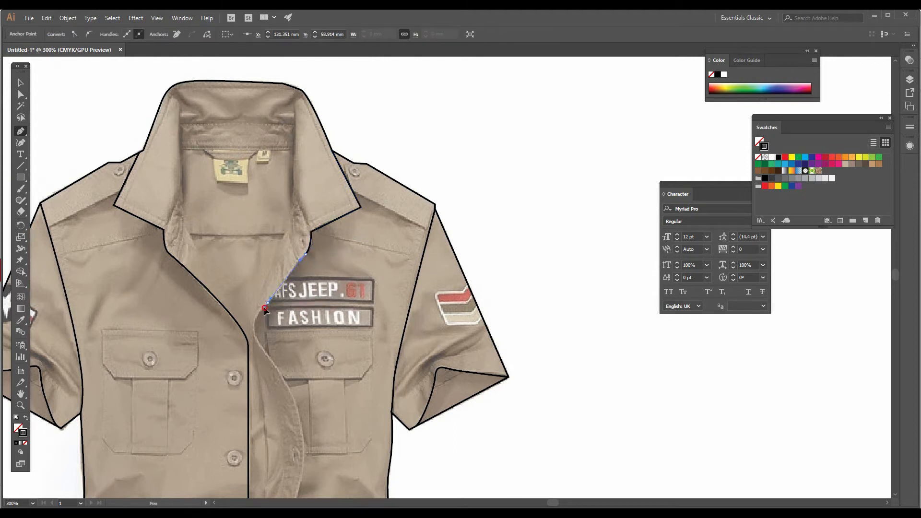
pyautogui.click(256, 339)
pyautogui.scroll(-5, 302, 322)
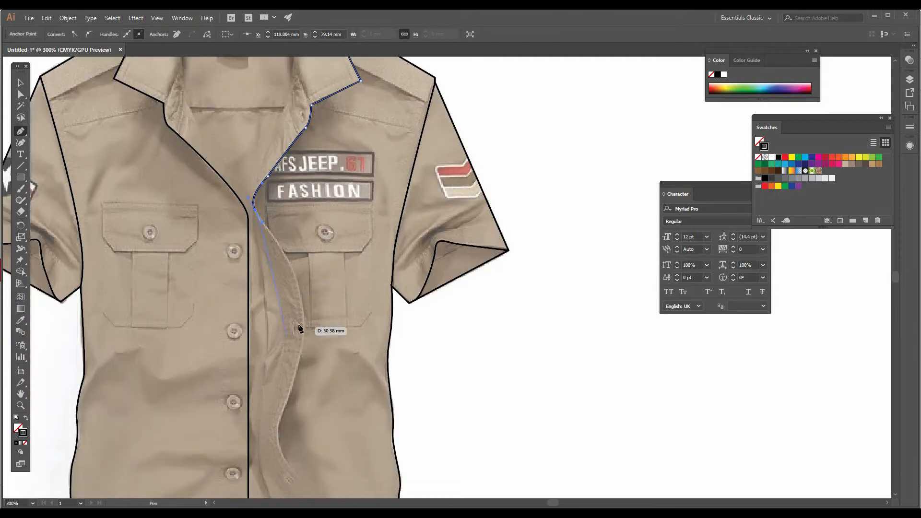
pyautogui.click(305, 317)
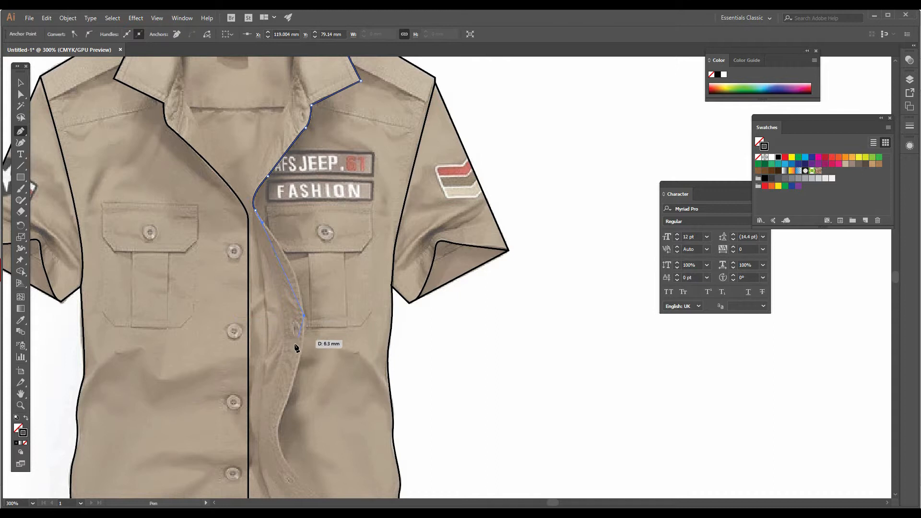
pyautogui.click(293, 361)
pyautogui.hotkey('ctrl', 'z')
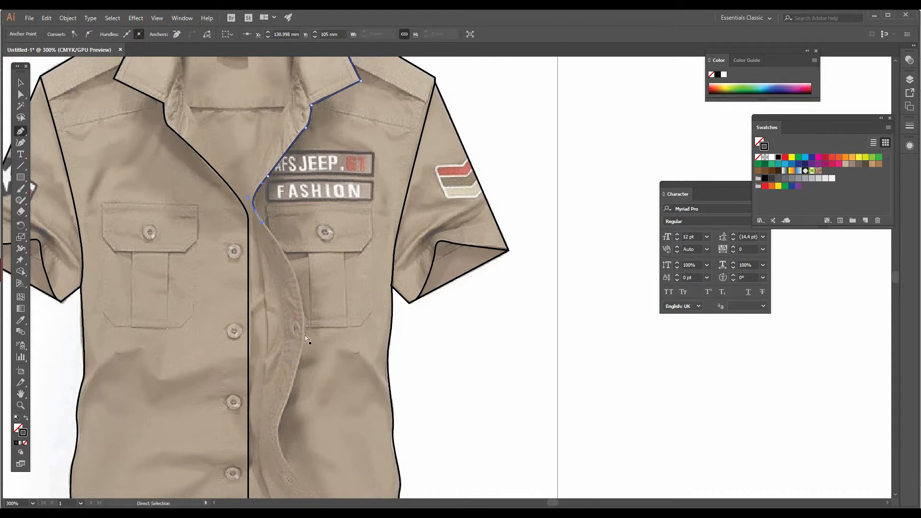
# - Trace the curved outer edge of the folded right front placket from the neckline down to its inward bend at the waist
pyautogui.moveTo(305, 319); pyautogui.dragTo(295, 353)
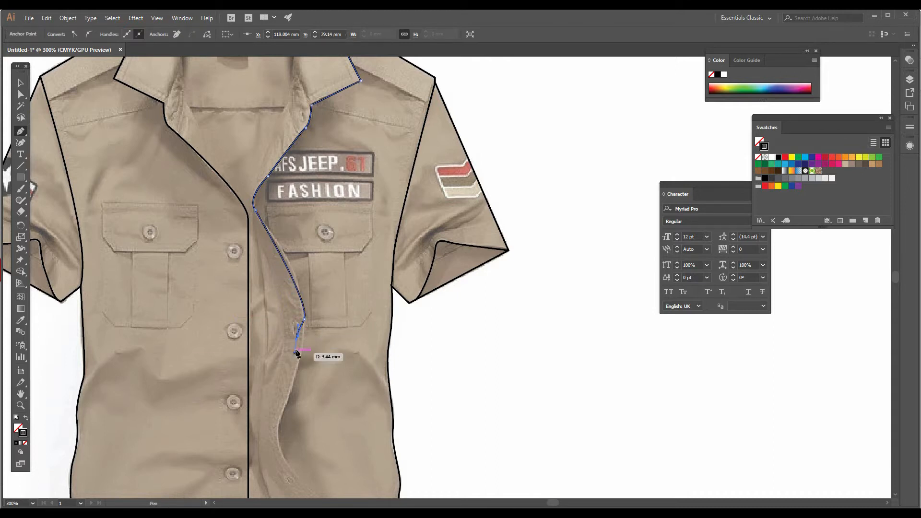
pyautogui.moveTo(304, 307)
pyautogui.mouseDown()
pyautogui.moveTo(302, 339)
pyautogui.moveTo(266, 248)
pyautogui.mouseUp()
pyautogui.click(303, 332)
pyautogui.scroll(-1, 283, 419)
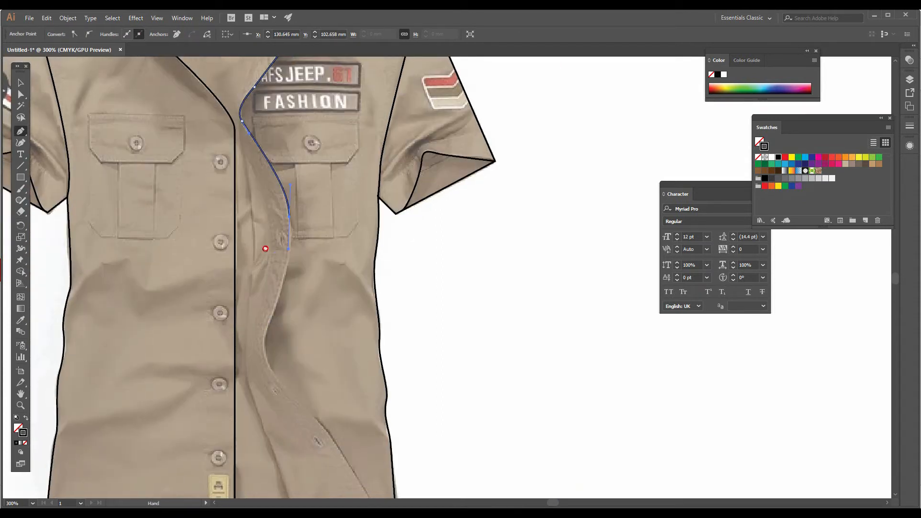
pyautogui.click(267, 334)
pyautogui.moveTo(248, 377); pyautogui.dragTo(246, 378)
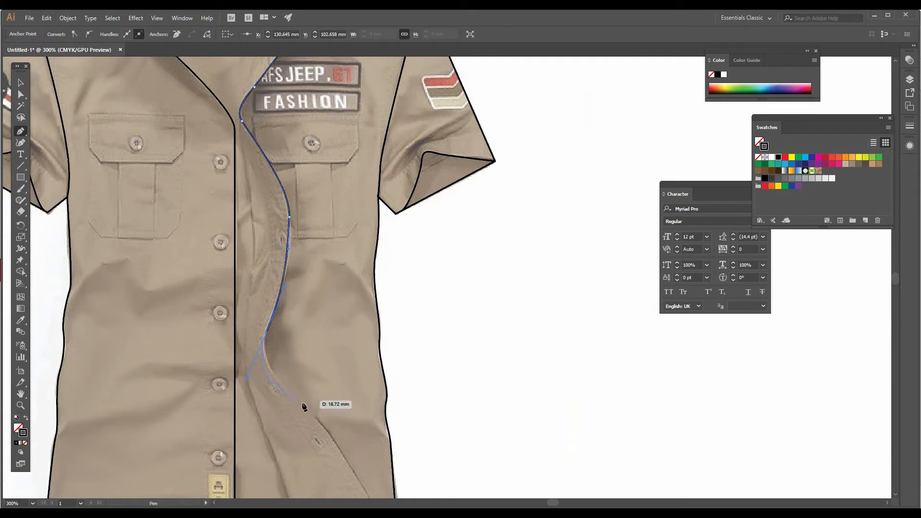
# - Continue the folded placket's outer edge down to the right side seam and across its lower end to the hemline
pyautogui.moveTo(325, 428); pyautogui.dragTo(336, 443)
pyautogui.scroll(-3, 339, 447)
pyautogui.scroll(-2, 367, 426)
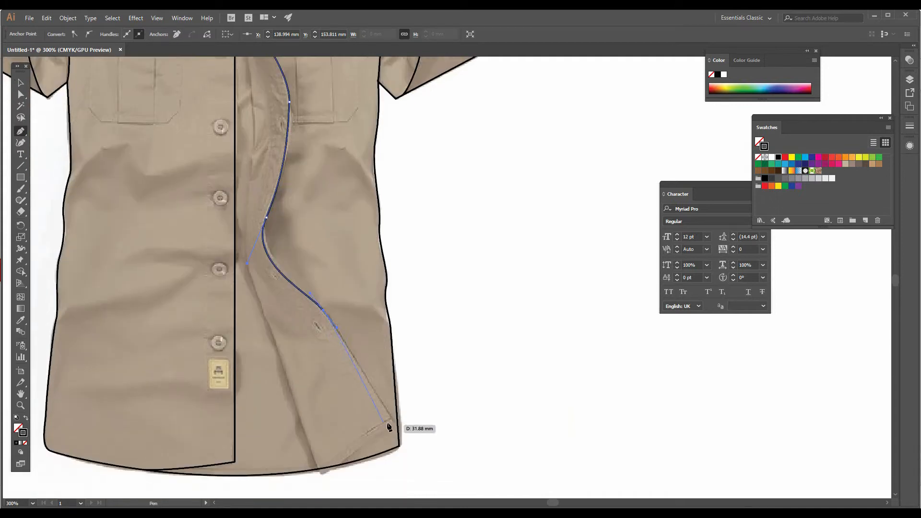
pyautogui.click(397, 425)
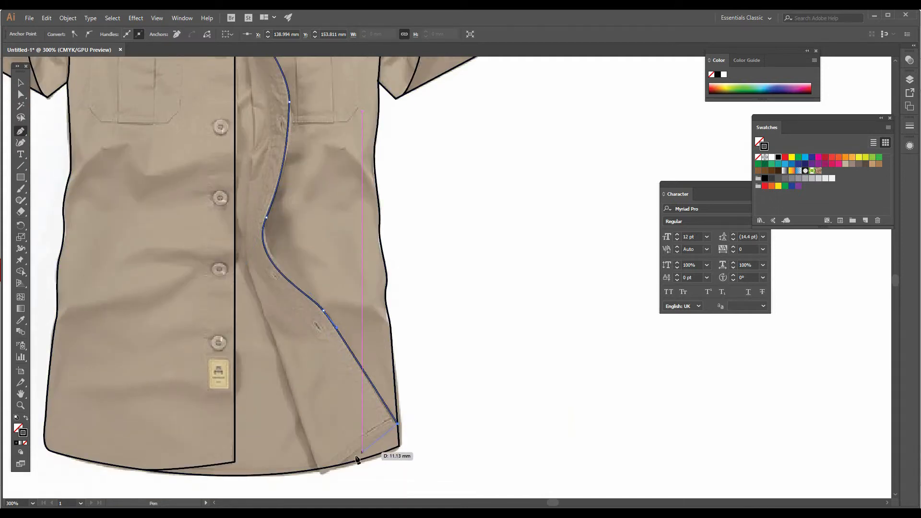
pyautogui.click(320, 479)
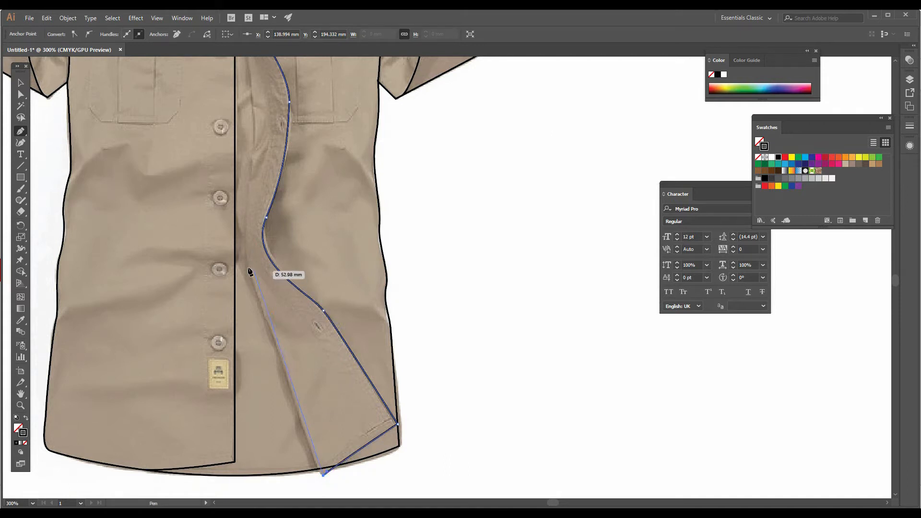
# - Trace the inner edge of the folded placket from the hem back up to the base of the neckline, ending in a smooth curve
pyautogui.click(250, 276)
pyautogui.scroll(4, 251, 277)
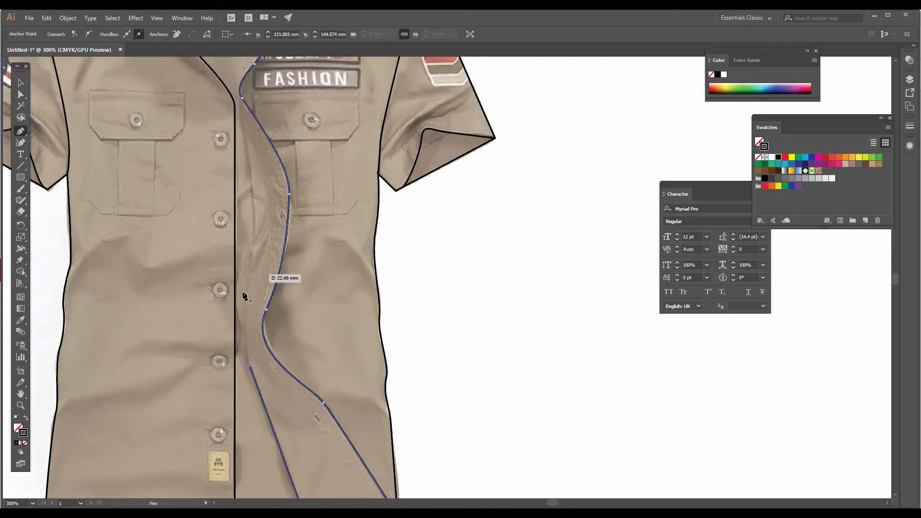
pyautogui.moveTo(249, 286); pyautogui.dragTo(253, 267)
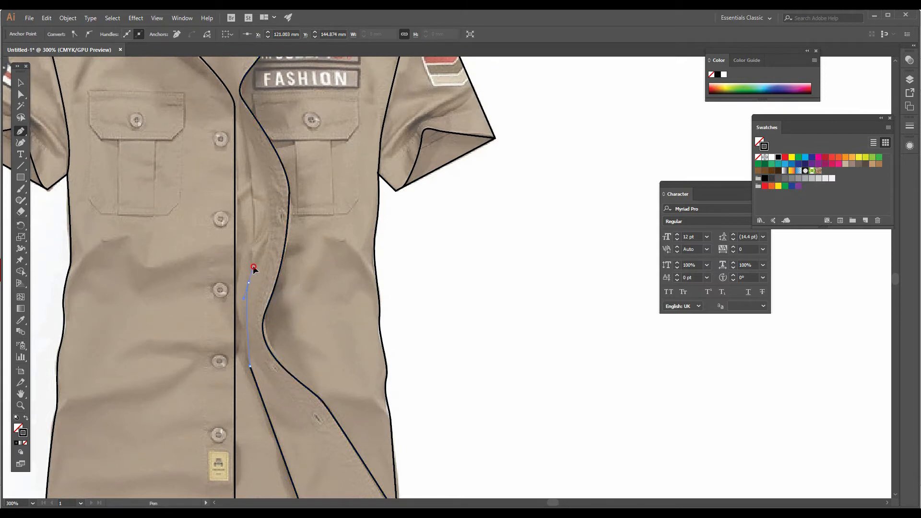
pyautogui.scroll(5, 250, 249)
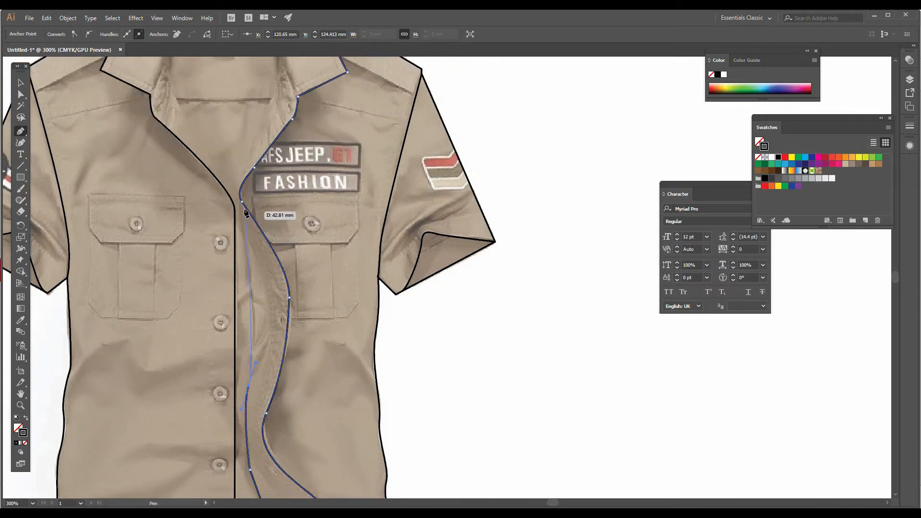
pyautogui.click(241, 204)
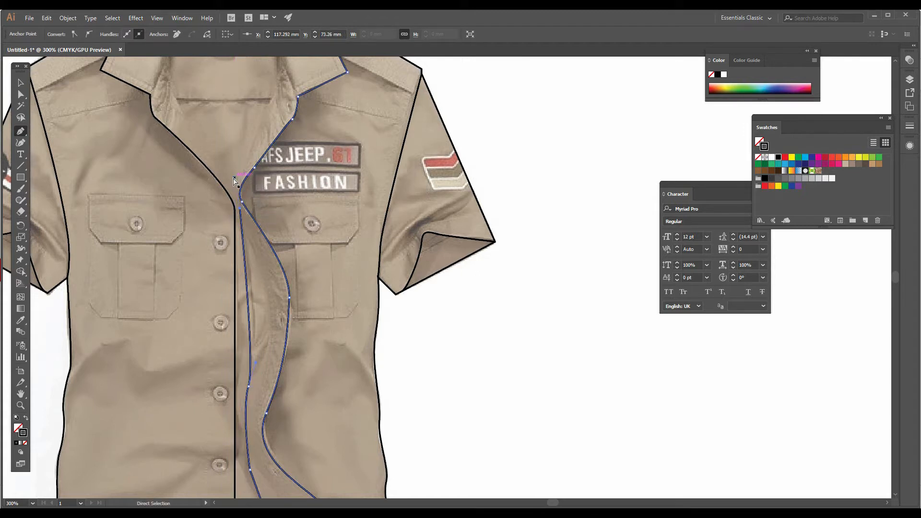
pyautogui.hotkey('ctrl', 'z')
pyautogui.click(242, 210)
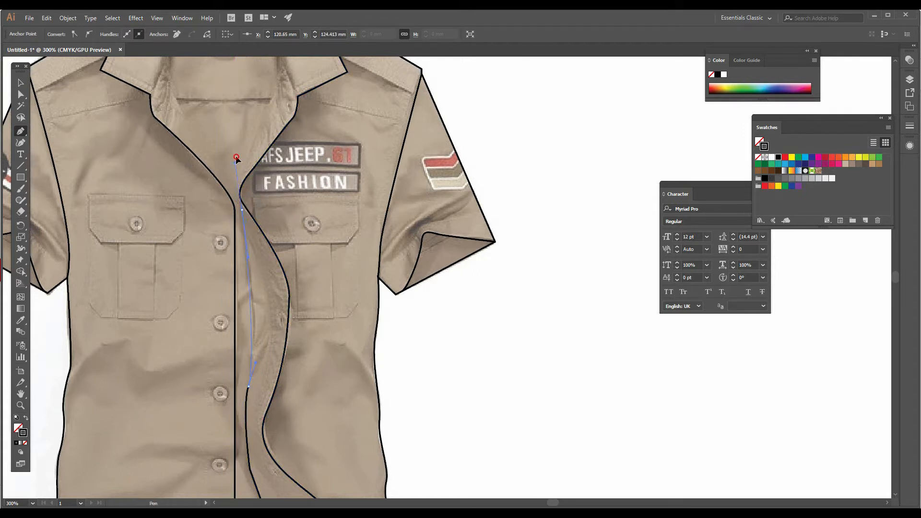
pyautogui.click(228, 144)
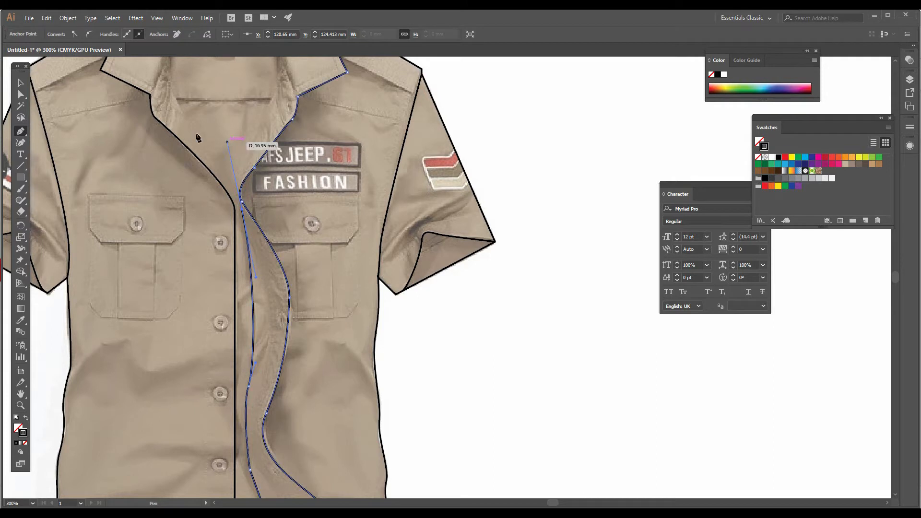
# - End the placket path and adjust the anchor point at the base of the right neckline with Direct Selection
pyautogui.click(20, 83)
pyautogui.press('a')
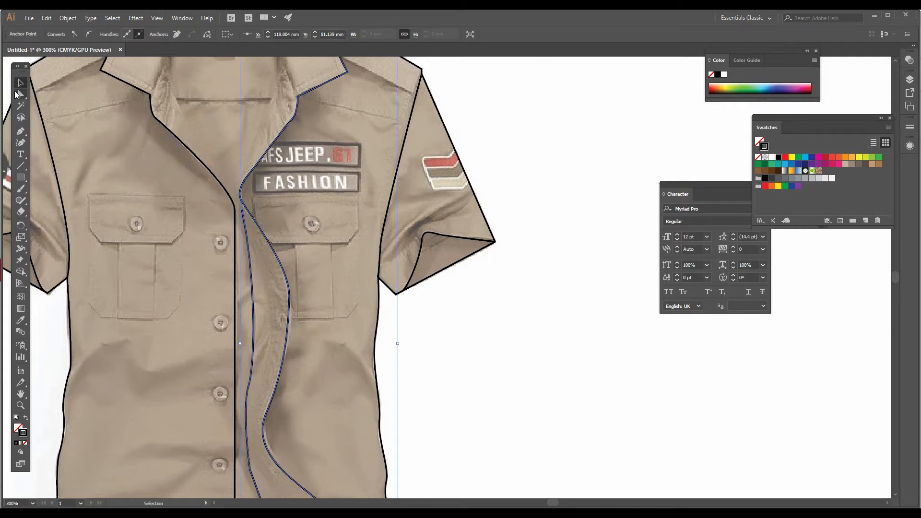
pyautogui.click(244, 215)
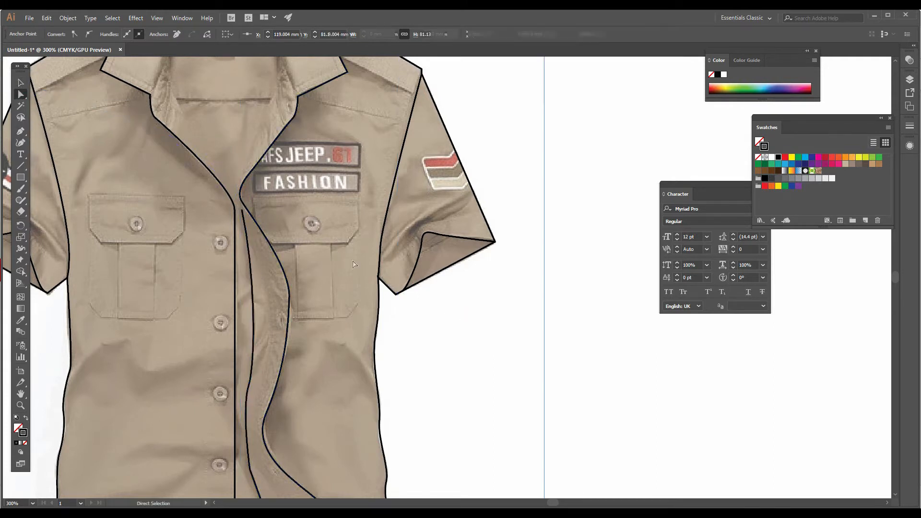
pyautogui.click(241, 198)
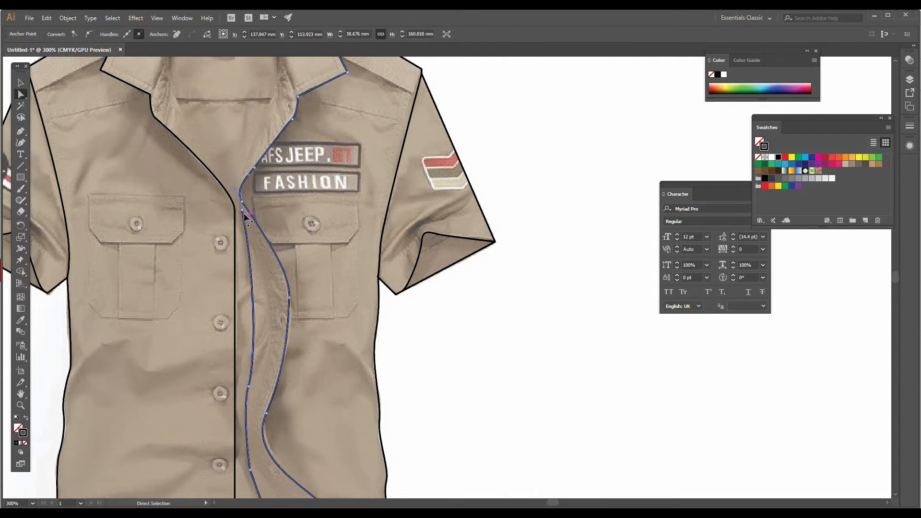
pyautogui.moveTo(242, 201); pyautogui.dragTo(241, 197)
pyautogui.scroll(3, 326, 222)
pyautogui.click(529, 151)
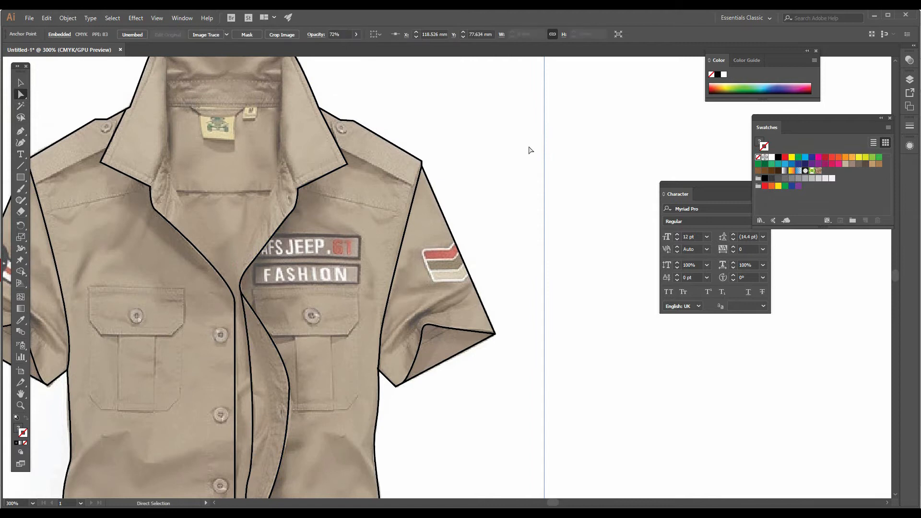
pyautogui.moveTo(384, 199); pyautogui.dragTo(477, 166)
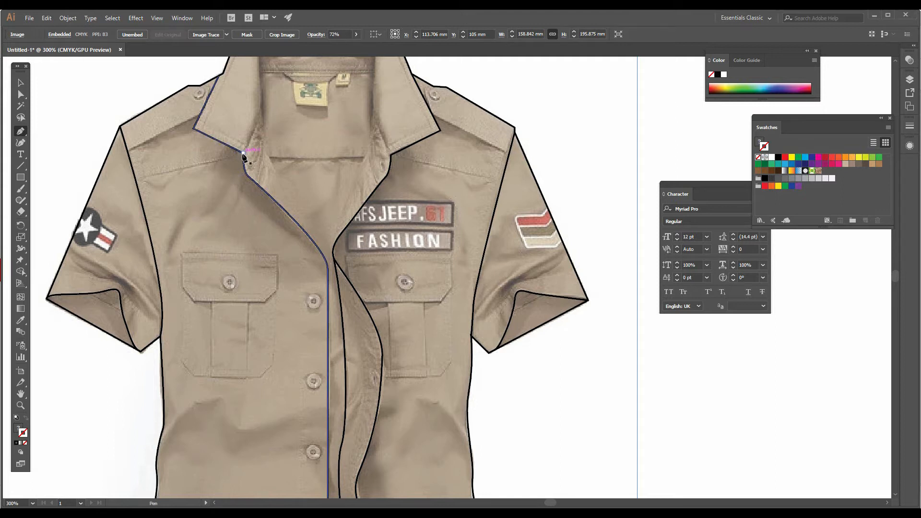
# - Draw the left yoke seam from the collar to the armhole and copy the black outline stroke onto it with the Eyedropper
pyautogui.click(244, 156)
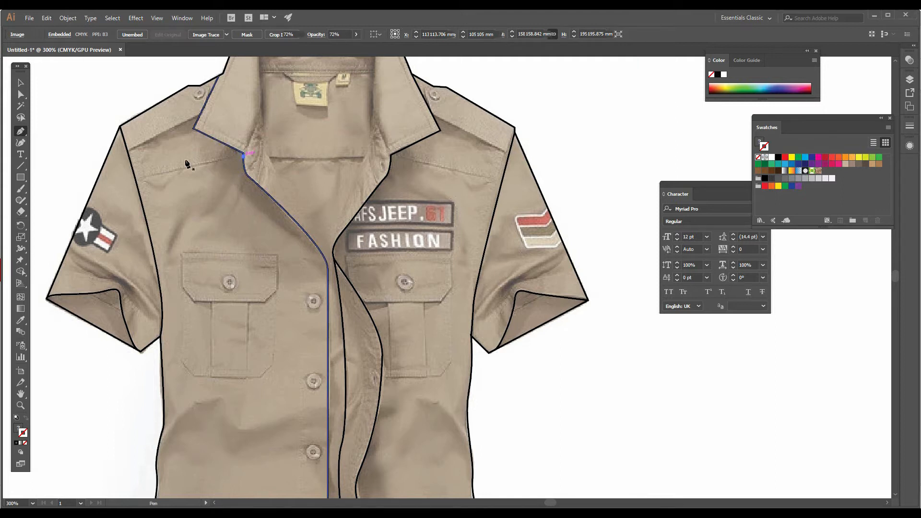
pyautogui.click(135, 179)
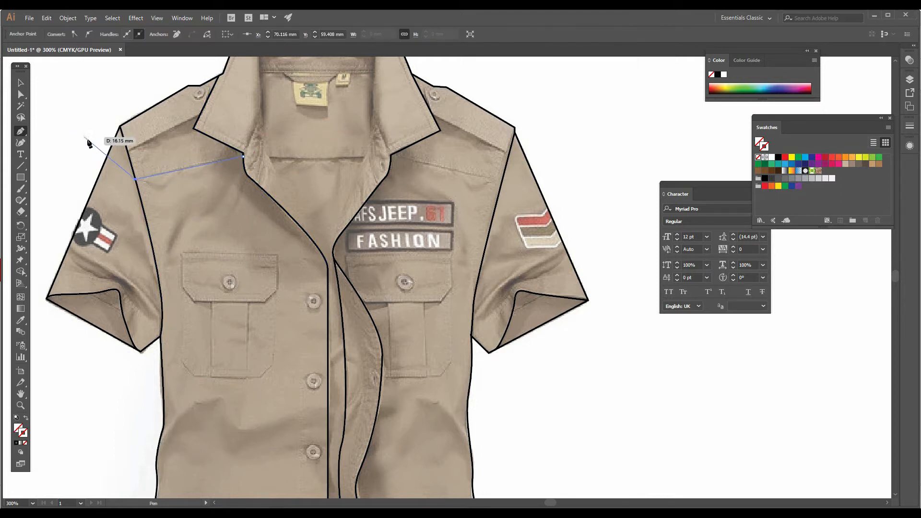
pyautogui.press('i')
pyautogui.click(139, 194)
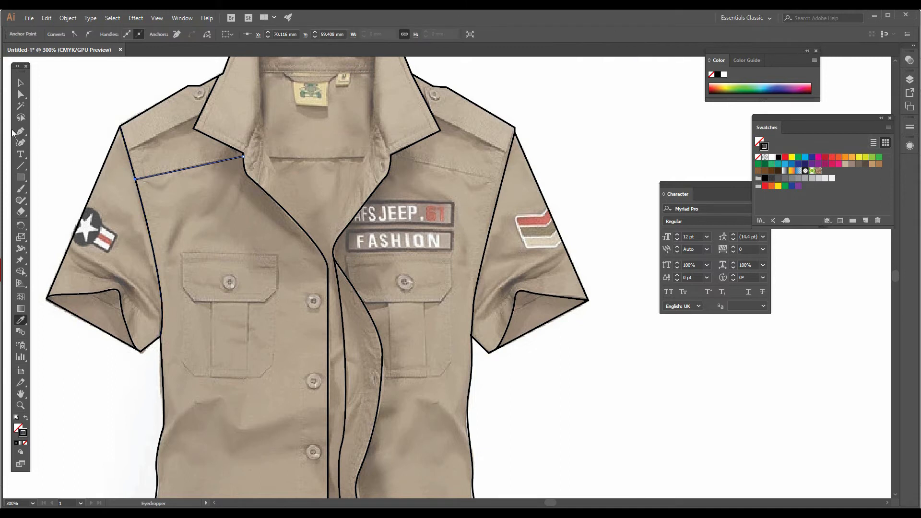
# - Draw the right yoke seam, about 28 mm long, from the collar's lower edge to the right armhole and end the path
pyautogui.click(395, 157)
pyautogui.click(392, 154)
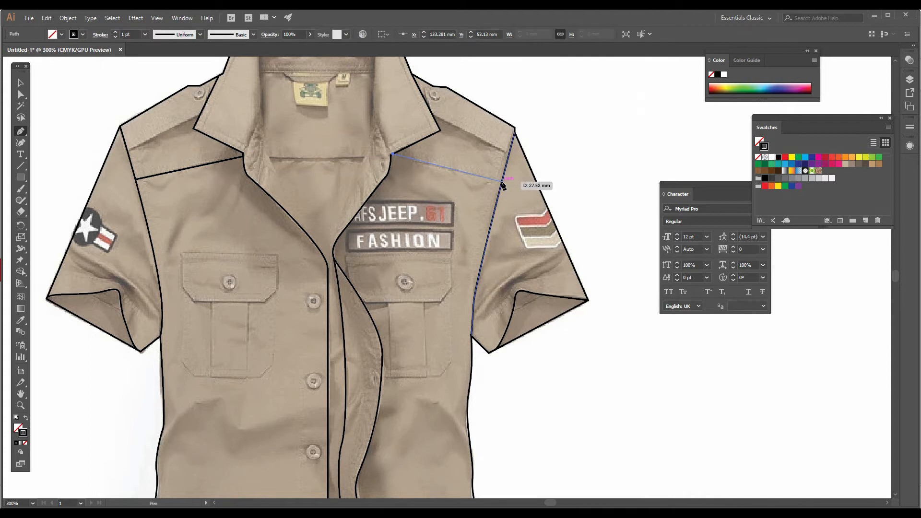
pyautogui.click(501, 181)
pyautogui.click(21, 84)
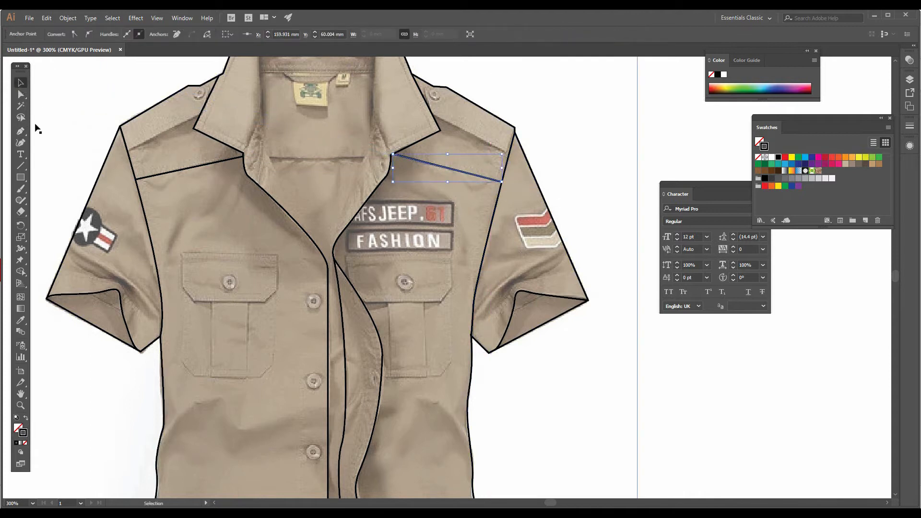
# - Trace the left epaulette from the armhole along its lower edge to the collar and up around its end, and finish the path
pyautogui.click(21, 131)
pyautogui.click(128, 152)
pyautogui.click(201, 114)
pyautogui.click(209, 88)
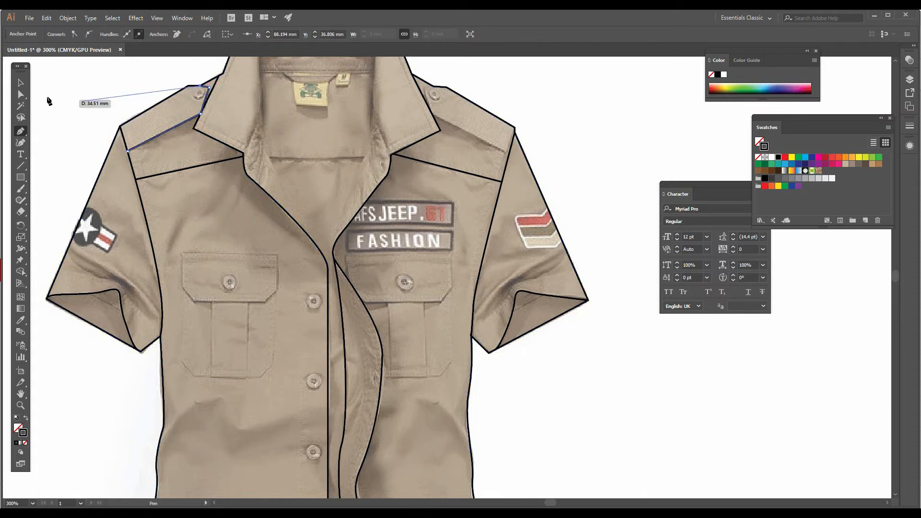
pyautogui.click(19, 85)
# - Trace the right epaulette from its buttoned end by the collar along its lower edge to the right armhole and end the path
pyautogui.click(20, 129)
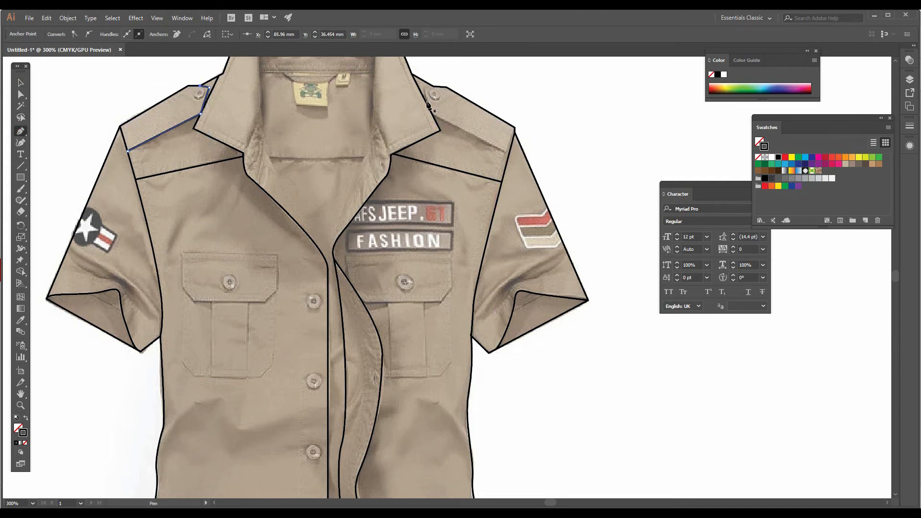
pyautogui.click(435, 86)
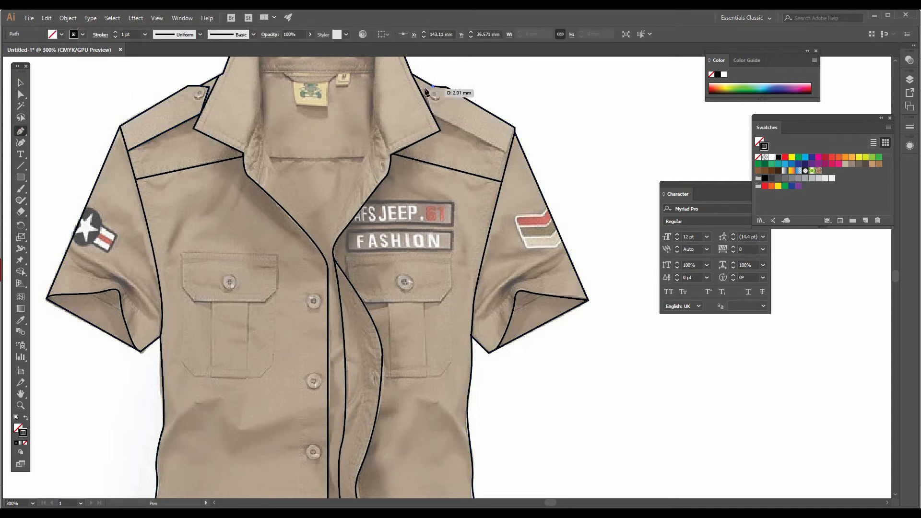
pyautogui.click(433, 116)
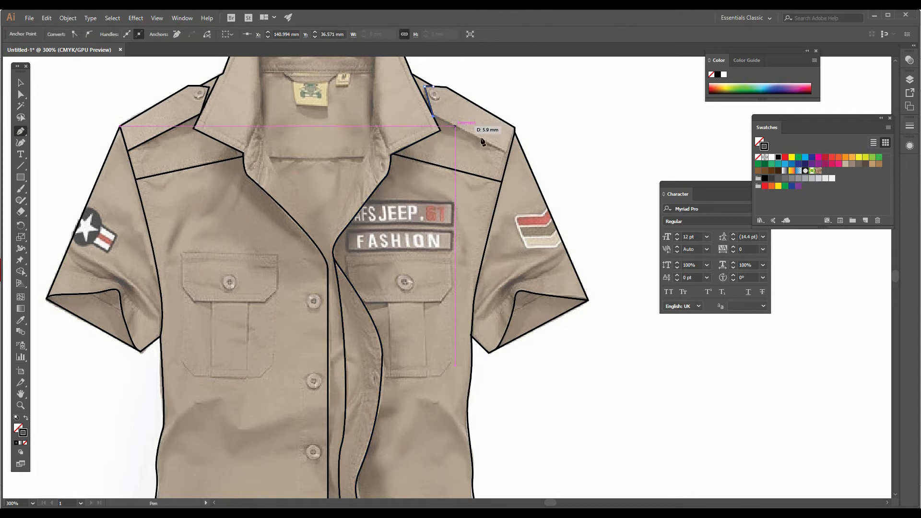
pyautogui.click(508, 154)
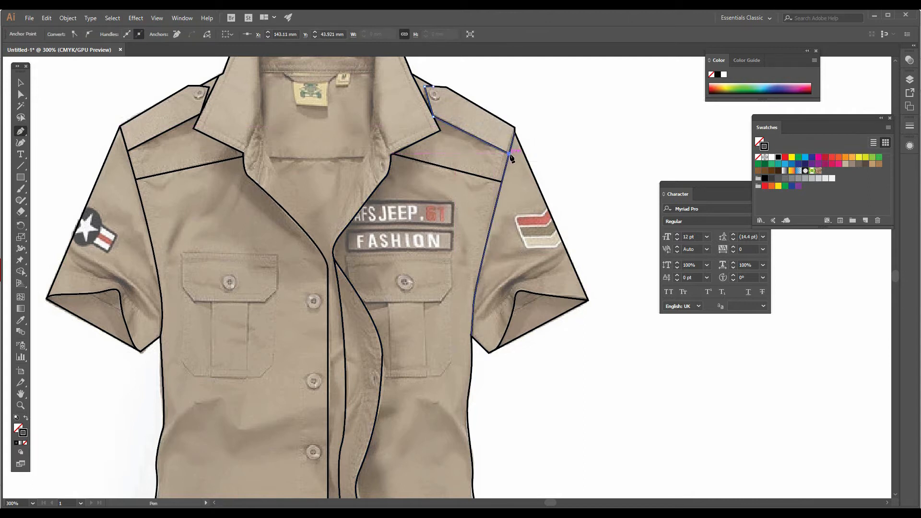
pyautogui.click(21, 84)
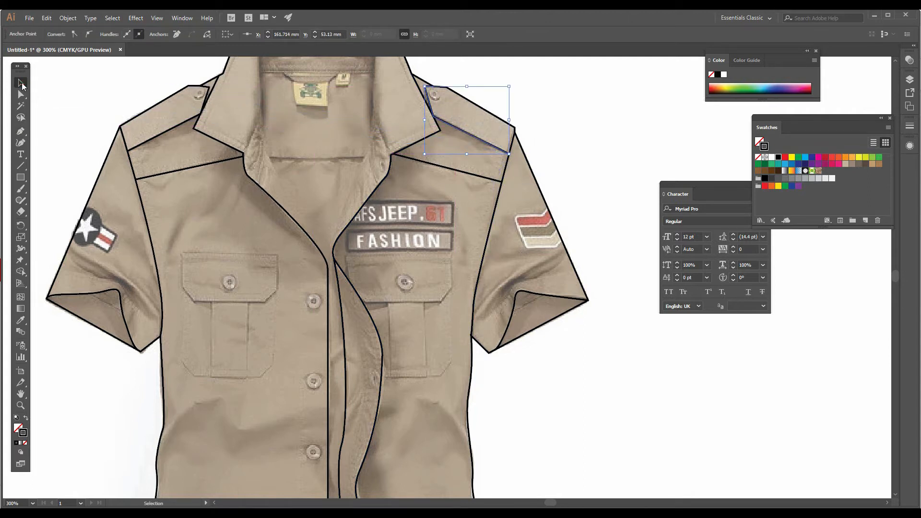
pyautogui.scroll(-2, 123, 172)
pyautogui.scroll(-7, 122, 172)
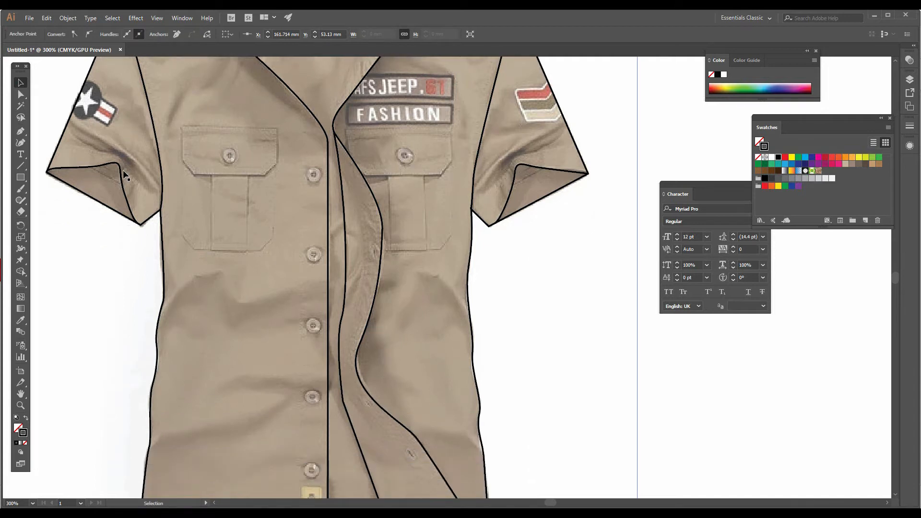
pyautogui.scroll(-2, 124, 174)
pyautogui.scroll(9, 124, 174)
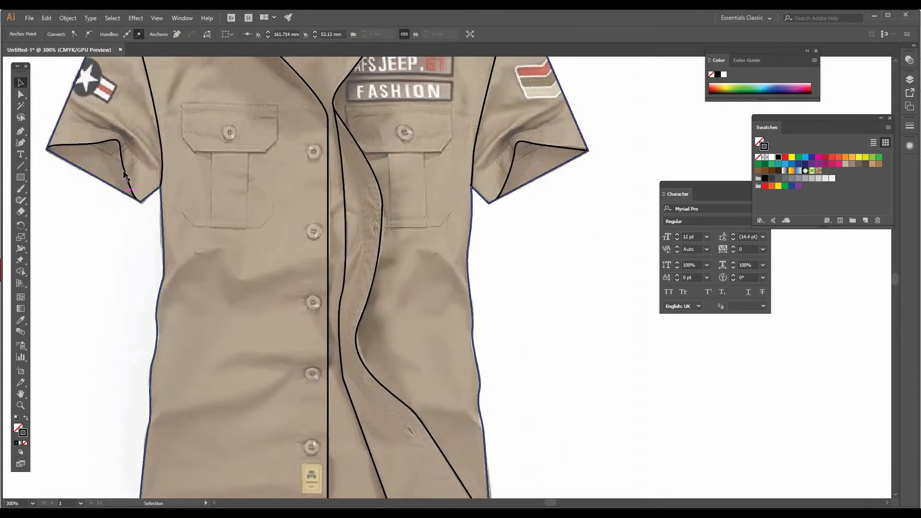
# - Trace the left inner collar edge with the Pen tool from the neck fold down to where the front opening meets the placket
pyautogui.scroll(7, 123, 171)
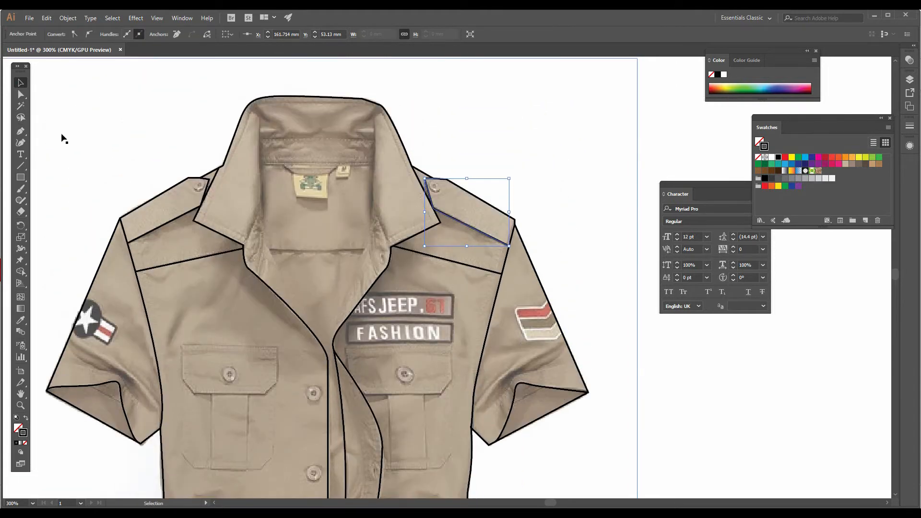
pyautogui.click(20, 131)
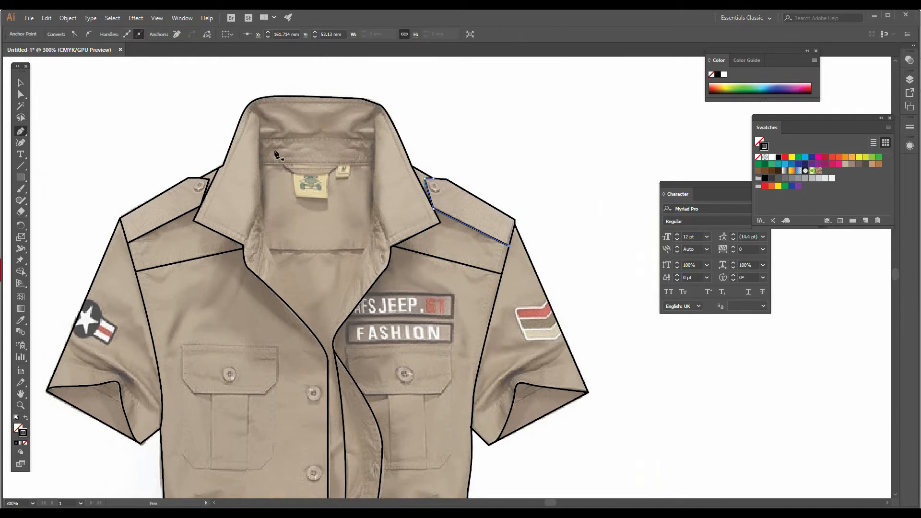
pyautogui.click(260, 119)
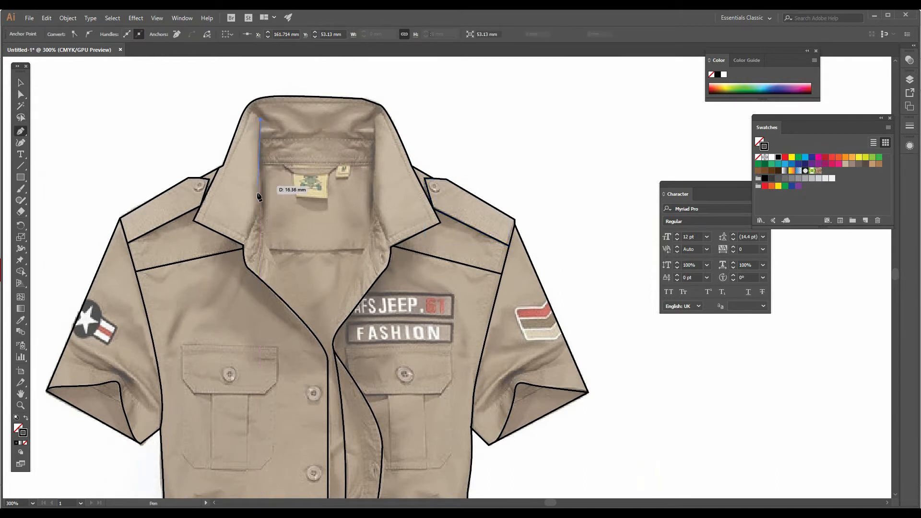
pyautogui.click(263, 234)
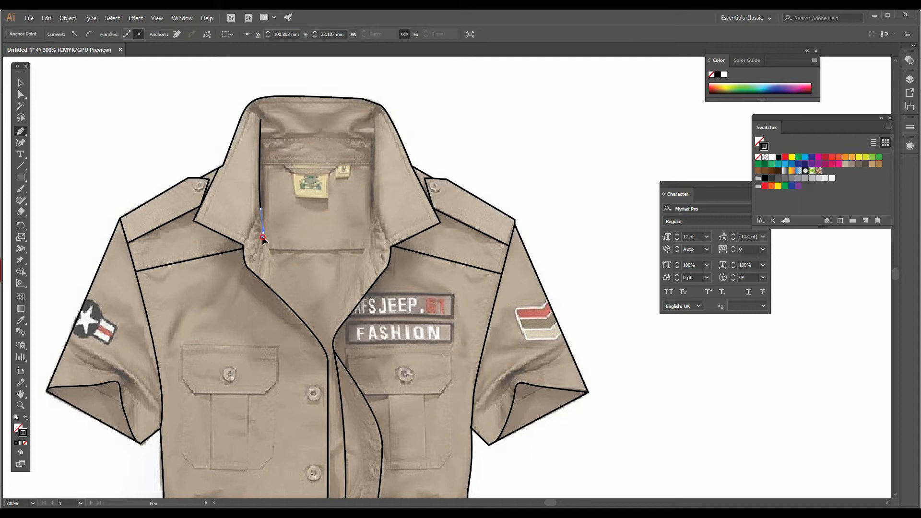
pyautogui.hotkey('ctrl', 'z')
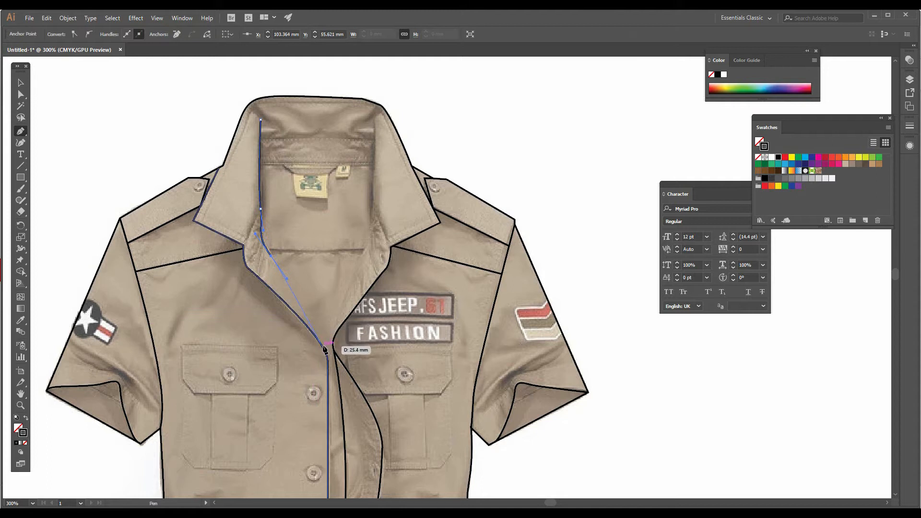
pyautogui.click(331, 367)
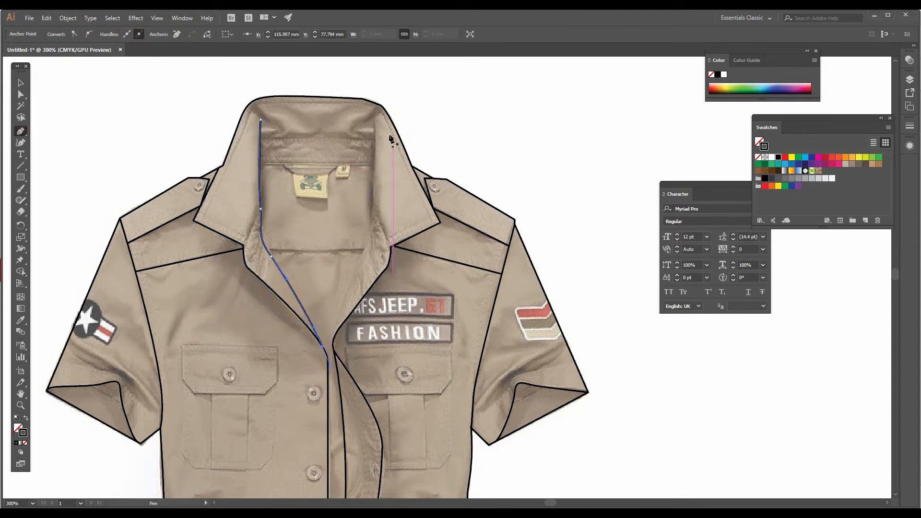
# - Trace the right inner collar edge from the neck fold down to the front opening and end the path
pyautogui.click(375, 119)
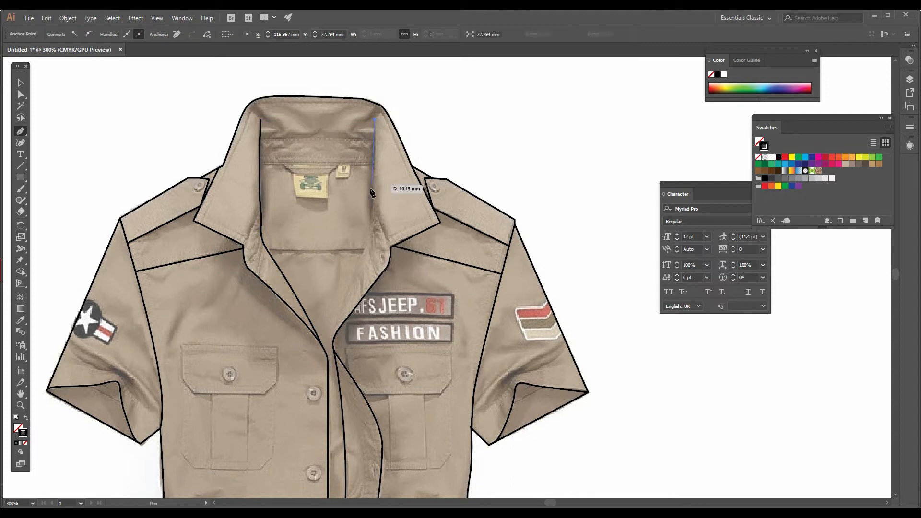
pyautogui.click(369, 240)
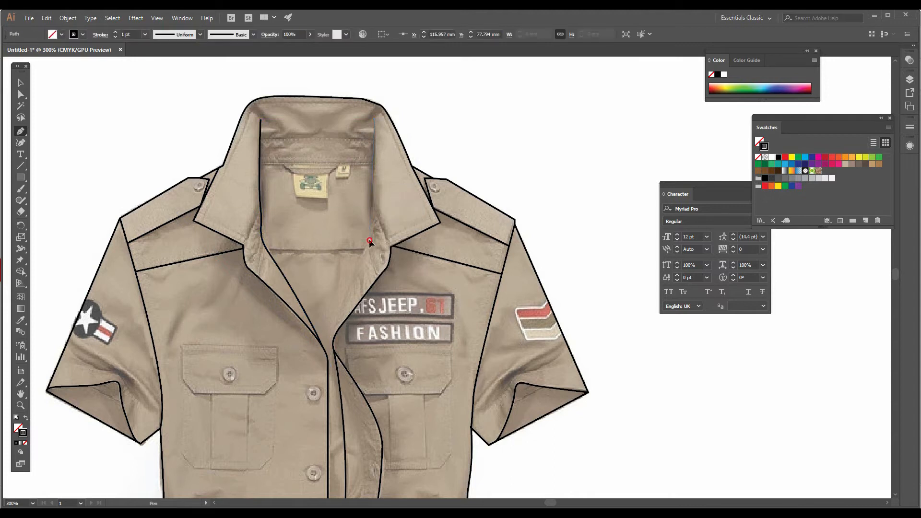
pyautogui.click(333, 342)
pyautogui.moveTo(334, 342); pyautogui.dragTo(332, 358)
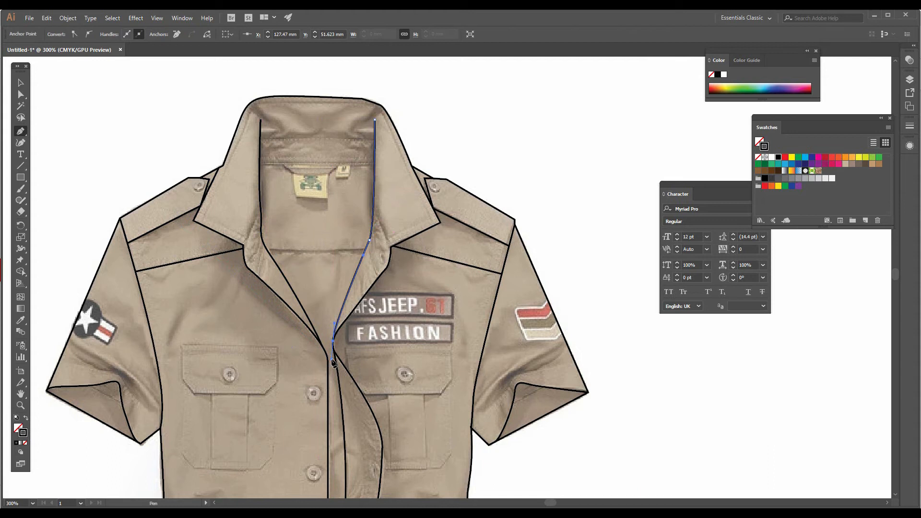
pyautogui.click(19, 93)
# - Draw two straight lines between the inner collar edges, along the upper and lower seams of the collar stand
pyautogui.click(22, 130)
pyautogui.click(260, 140)
pyautogui.click(376, 140)
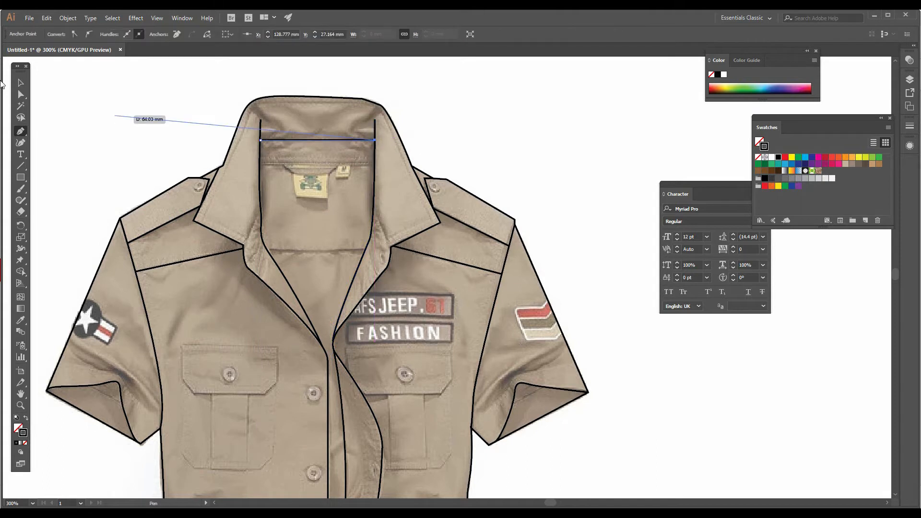
pyautogui.click(20, 82)
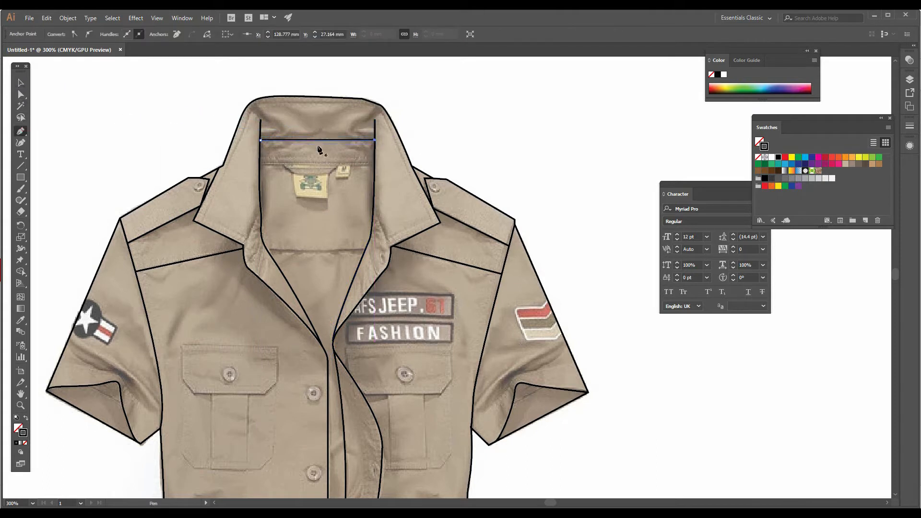
pyautogui.click(261, 166)
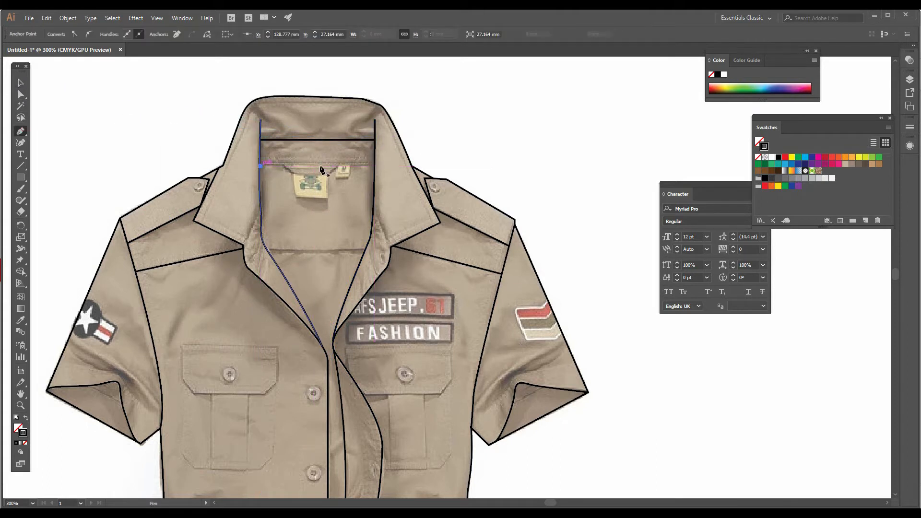
pyautogui.click(374, 167)
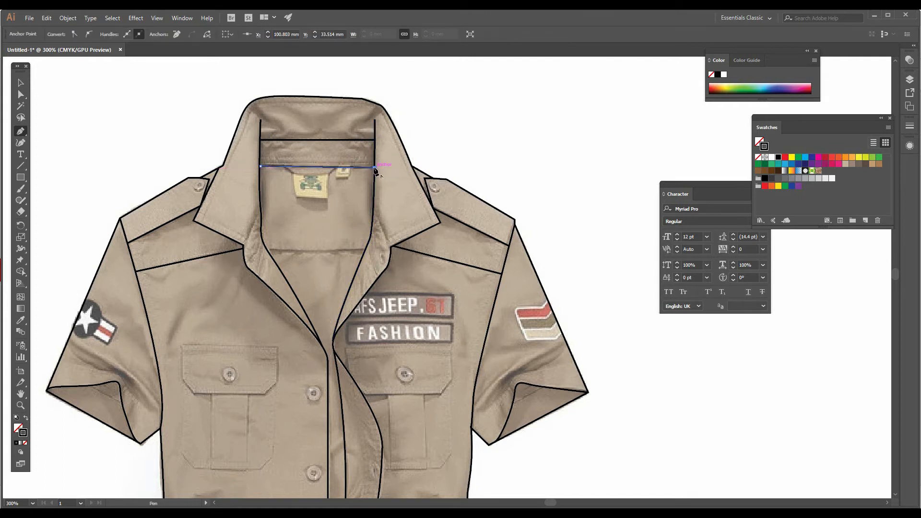
# - Draw the back yoke seam as a straight line between the two inner collar edges below the neck label, and end the path
pyautogui.click(22, 132)
pyautogui.click(267, 251)
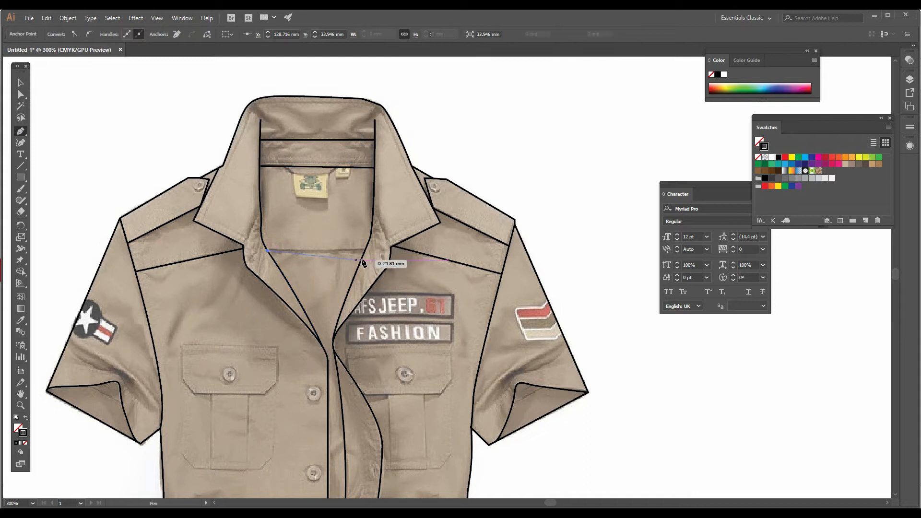
pyautogui.click(366, 250)
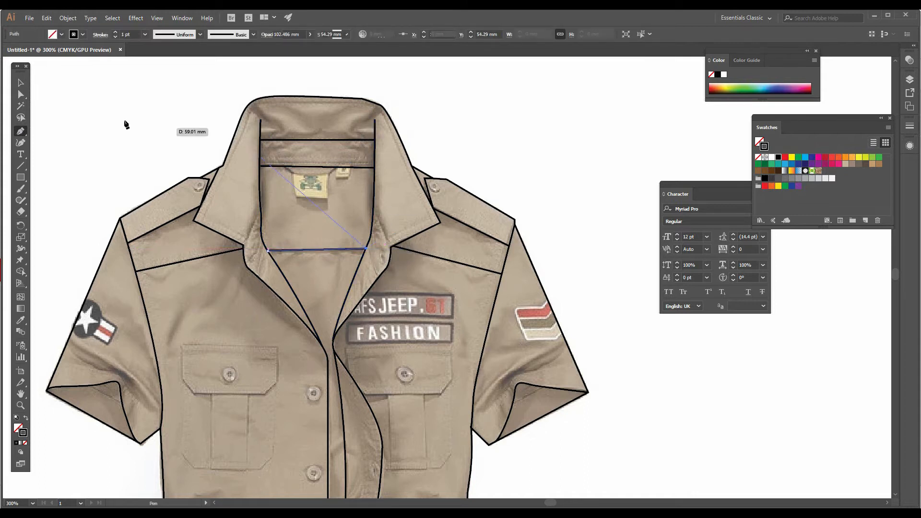
pyautogui.click(21, 83)
pyautogui.scroll(-10, 165, 186)
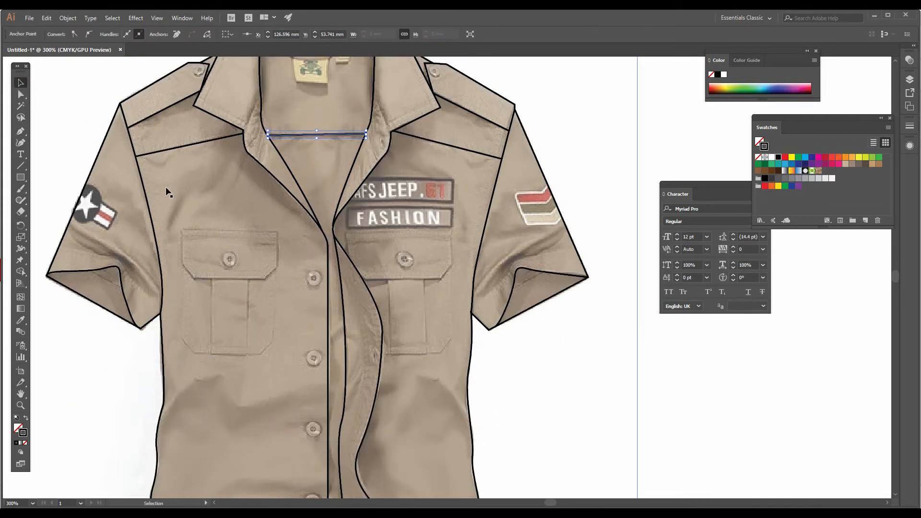
pyautogui.scroll(-4, 166, 186)
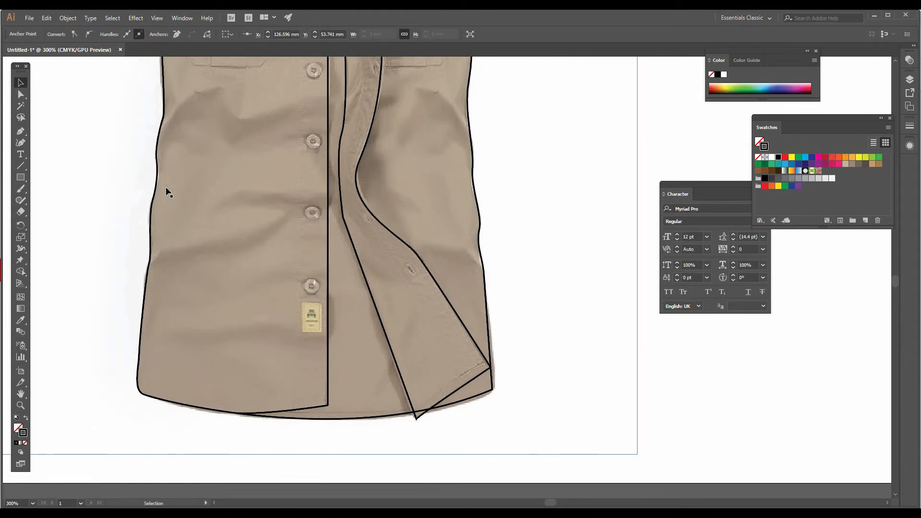
pyautogui.scroll(7, 166, 187)
pyautogui.scroll(5, 166, 190)
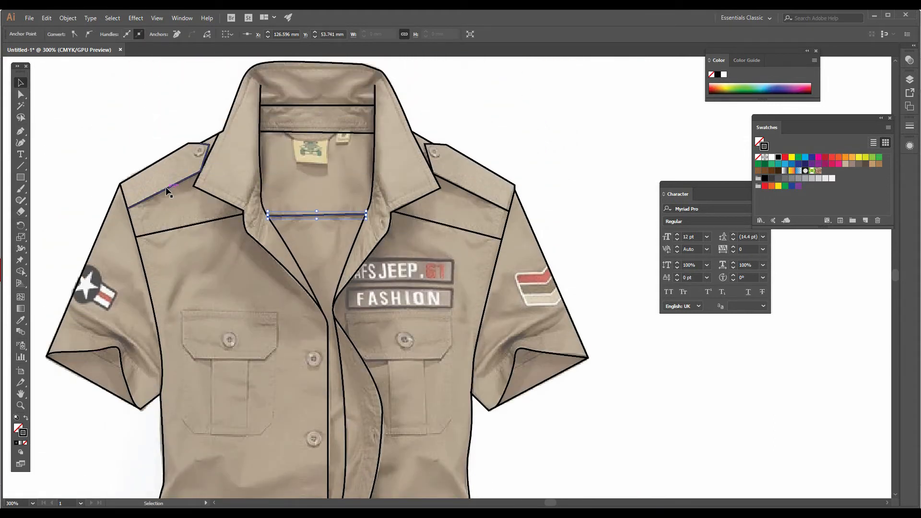
pyautogui.scroll(1, 166, 190)
# - Trace the left chest pocket as a closed outline with a straight upper edge and angled lower corners
pyautogui.scroll(-3, 165, 190)
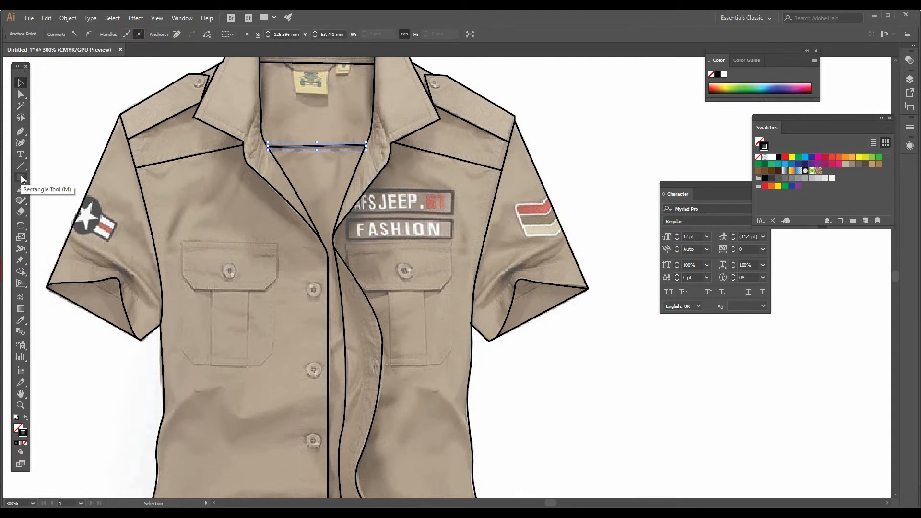
pyautogui.click(22, 133)
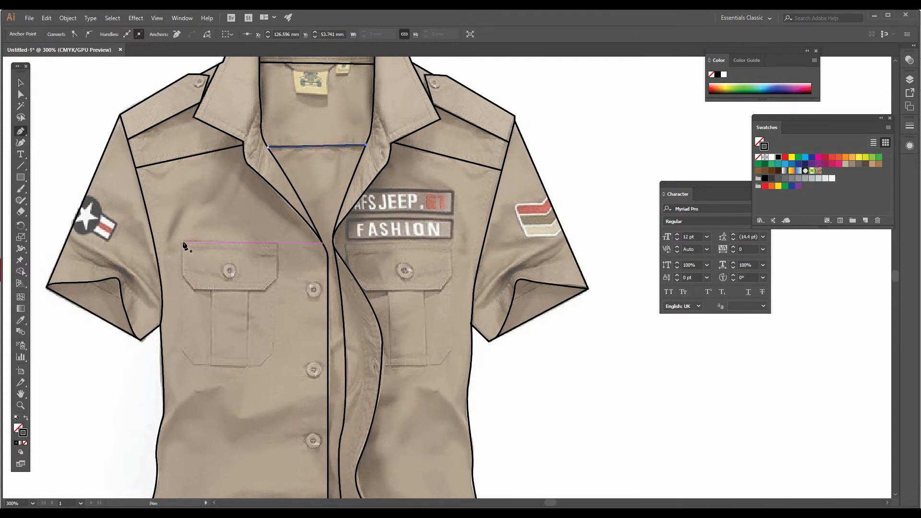
pyautogui.click(183, 243)
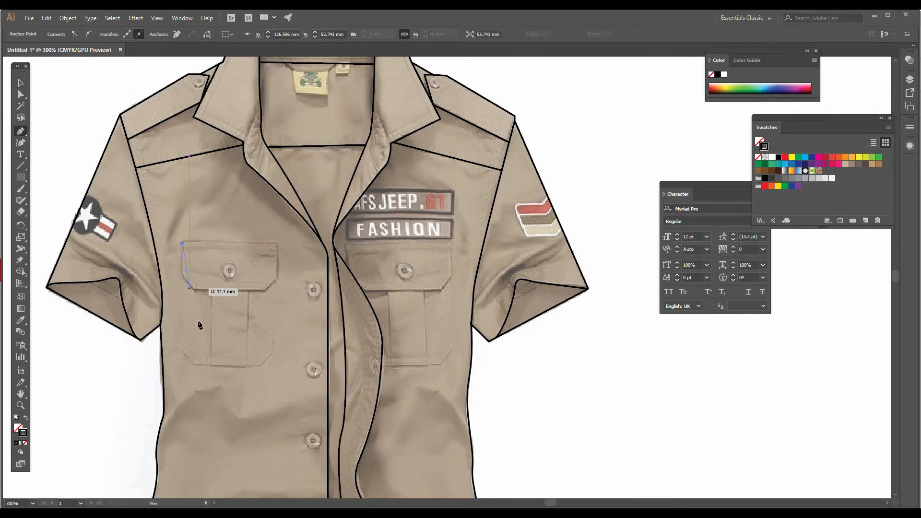
pyautogui.click(182, 347)
pyautogui.click(193, 364)
pyautogui.click(261, 366)
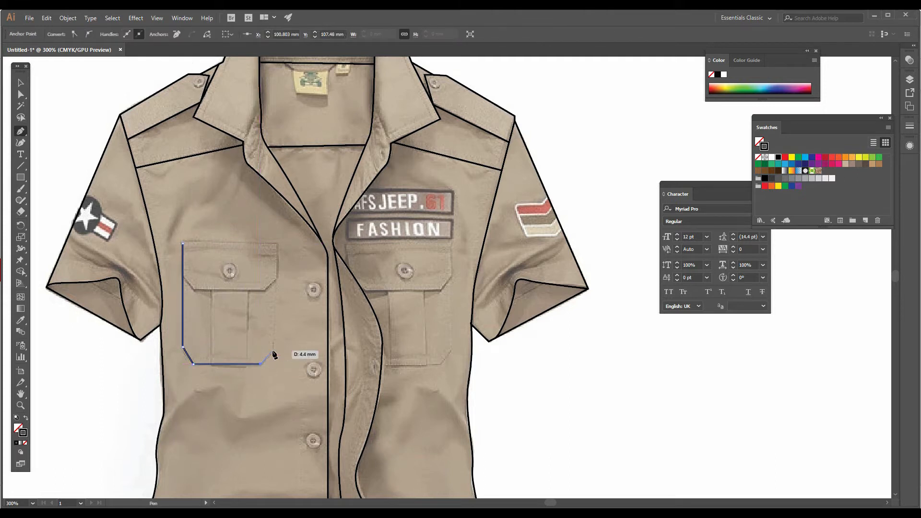
pyautogui.hotkey('ctrl', 'z')
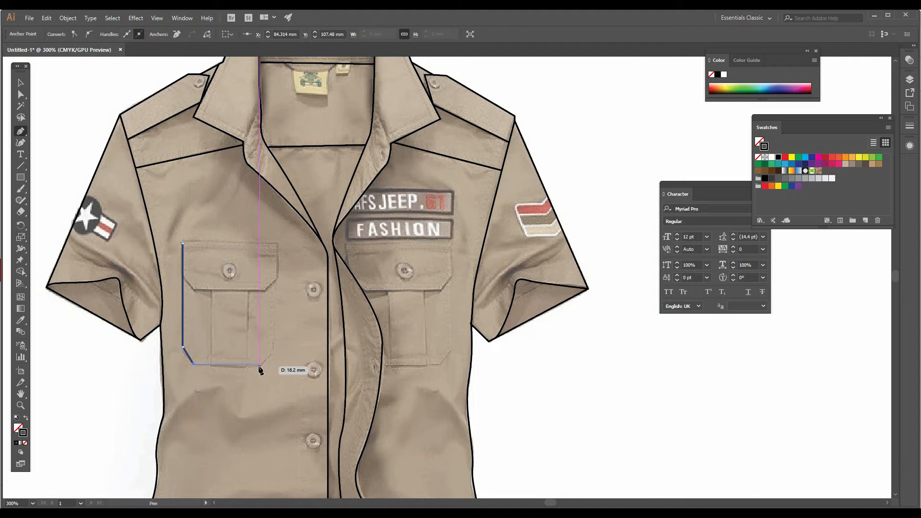
pyautogui.click(260, 366)
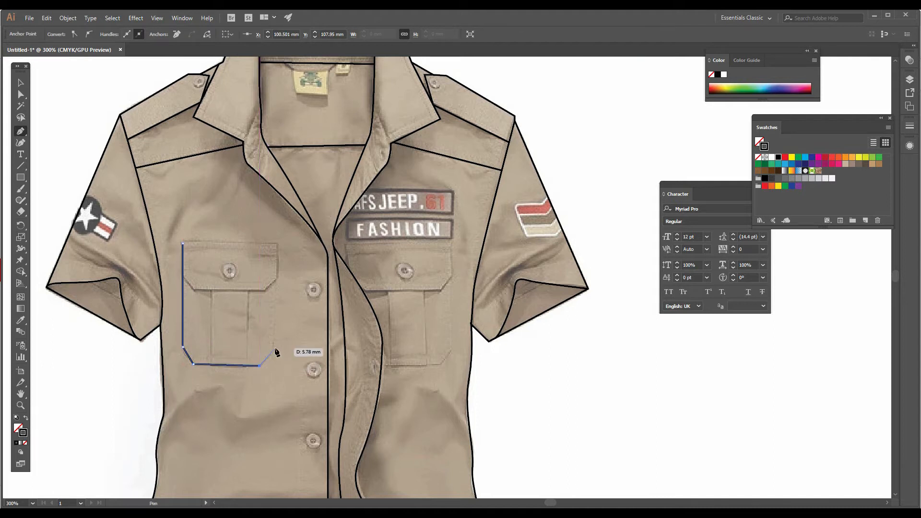
pyautogui.click(275, 349)
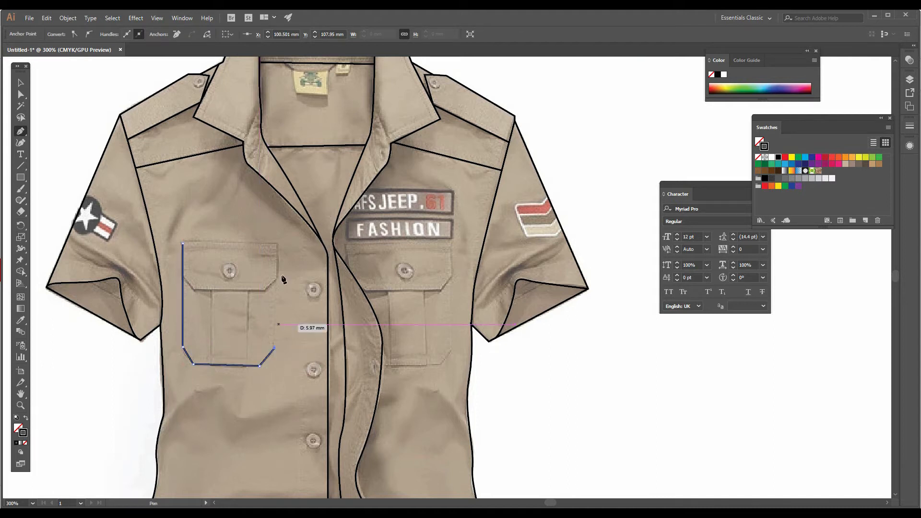
pyautogui.click(276, 244)
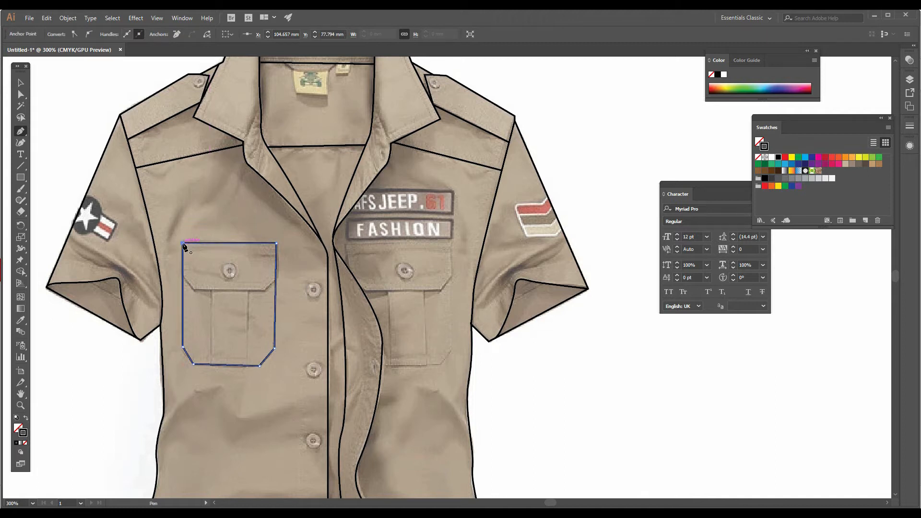
pyautogui.click(184, 244)
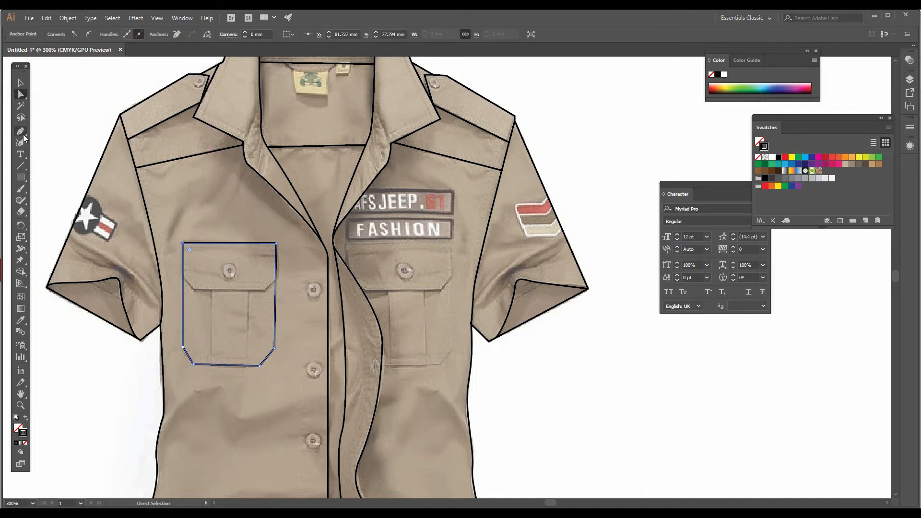
# - Trace the lower edge of the left pocket's flap with angled corners meeting both pocket sides, and deselect the path
pyautogui.click(192, 290)
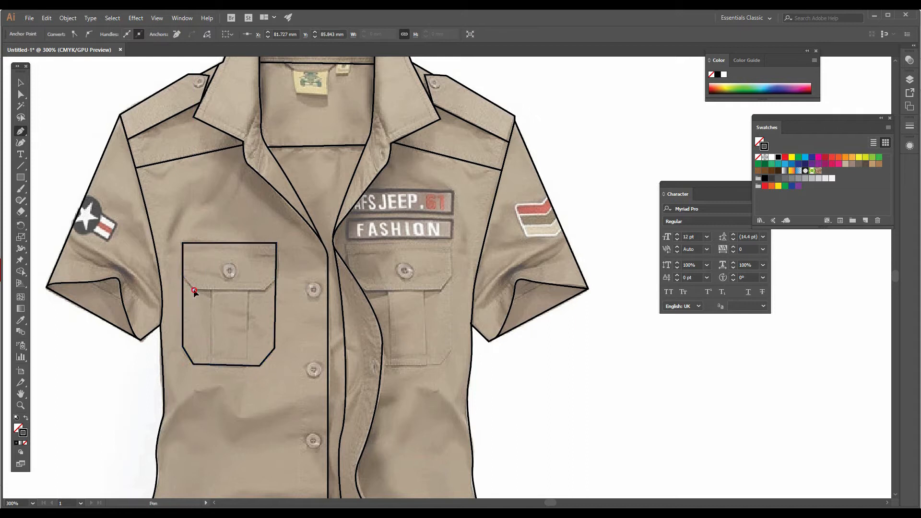
pyautogui.click(262, 291)
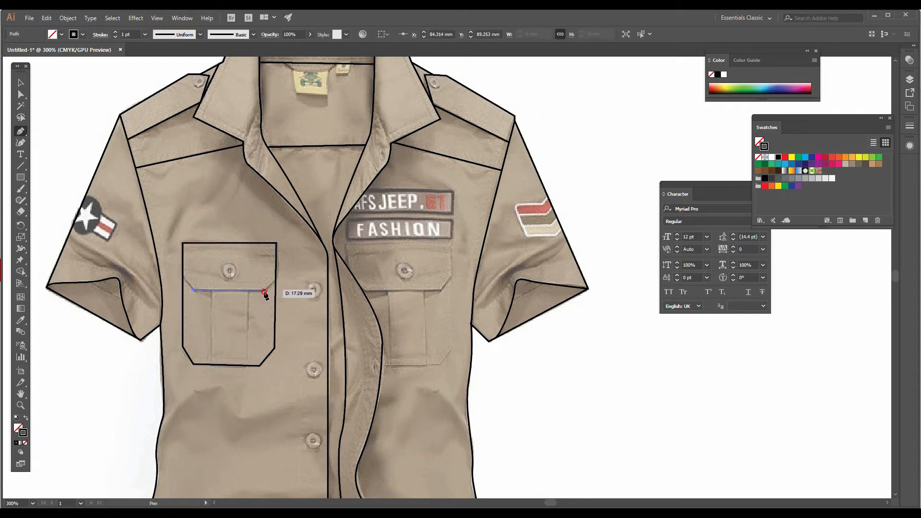
pyautogui.click(276, 279)
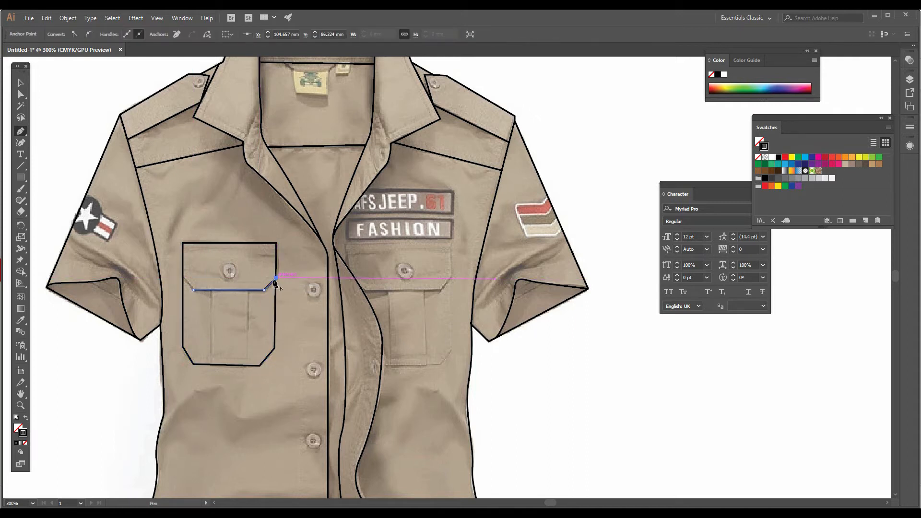
pyautogui.click(184, 277)
pyautogui.press('a')
pyautogui.click(304, 313)
pyautogui.click(268, 286)
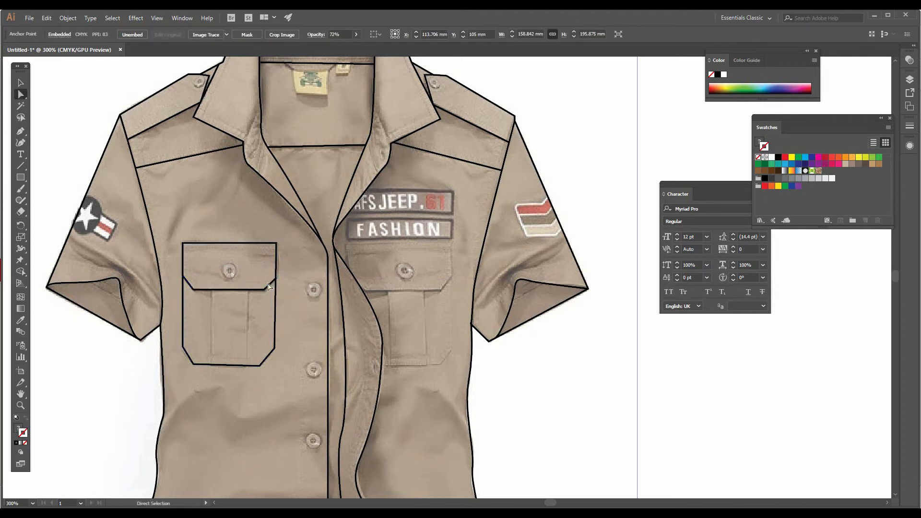
# - Draw a rectangle about 8.9 mm wide and 18.6 mm high over the left pocket's centre pleat, from the flap to the pocket's lower edge
pyautogui.click(21, 177)
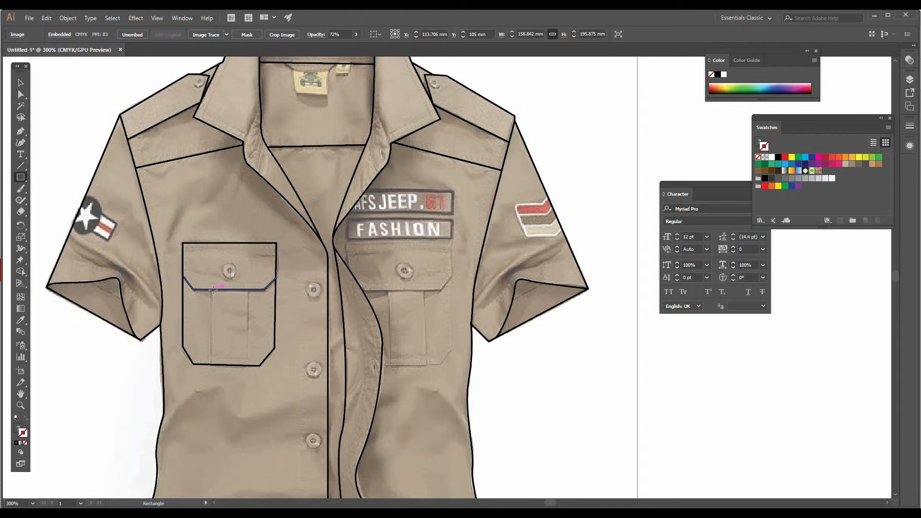
pyautogui.moveTo(213, 290); pyautogui.dragTo(249, 365)
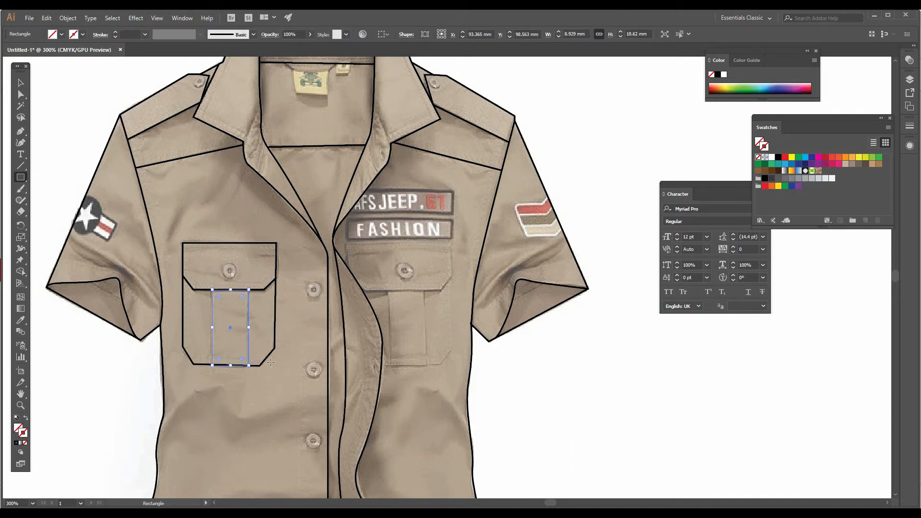
# - Give the pleat rectangle the same 1 pt black stroke as the left pocket's outline, and deselect it
pyautogui.press('i')
pyautogui.click(274, 341)
pyautogui.press('a')
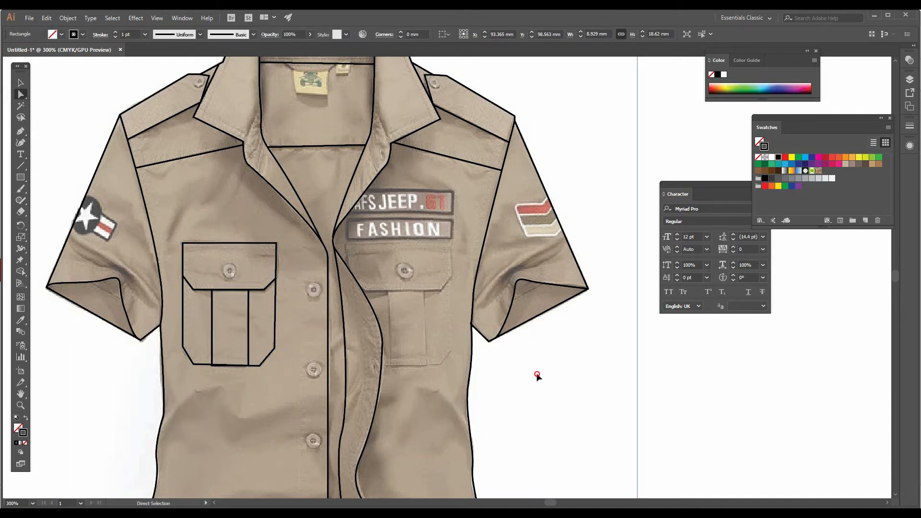
pyautogui.click(537, 375)
# - Move the shirt photo to the right of the traced drawing so that it sits beside the line art
pyautogui.moveTo(499, 358); pyautogui.dragTo(513, 323)
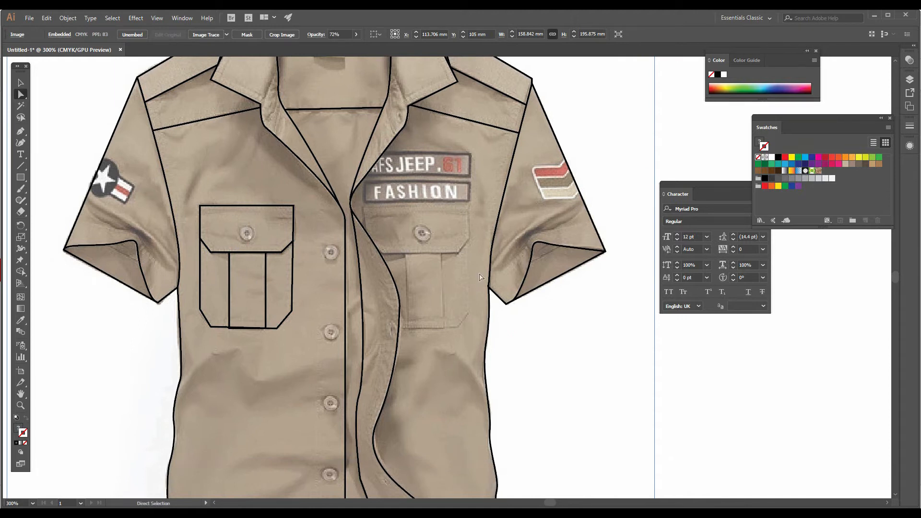
pyautogui.hotkey('ctrl', '-')
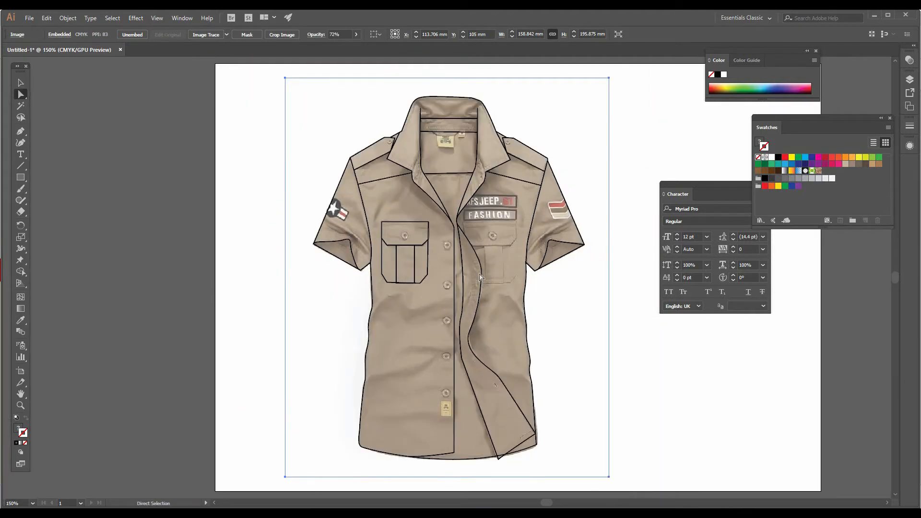
pyautogui.moveTo(482, 316); pyautogui.dragTo(365, 310)
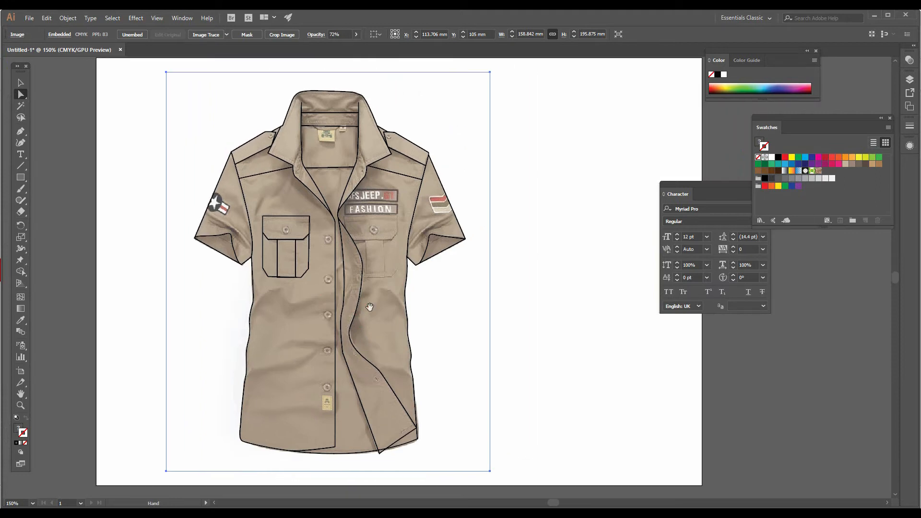
pyautogui.click(513, 265)
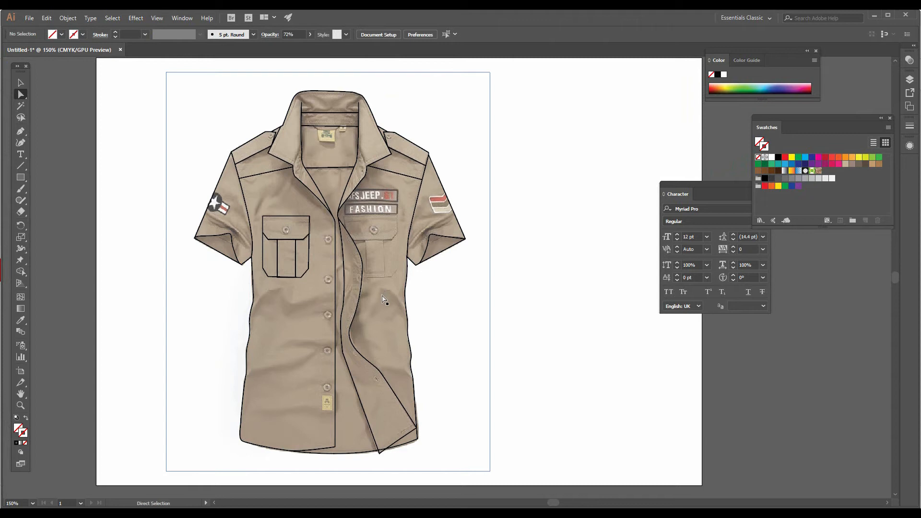
pyautogui.moveTo(231, 303); pyautogui.dragTo(551, 298)
pyautogui.moveTo(380, 302); pyautogui.dragTo(358, 298)
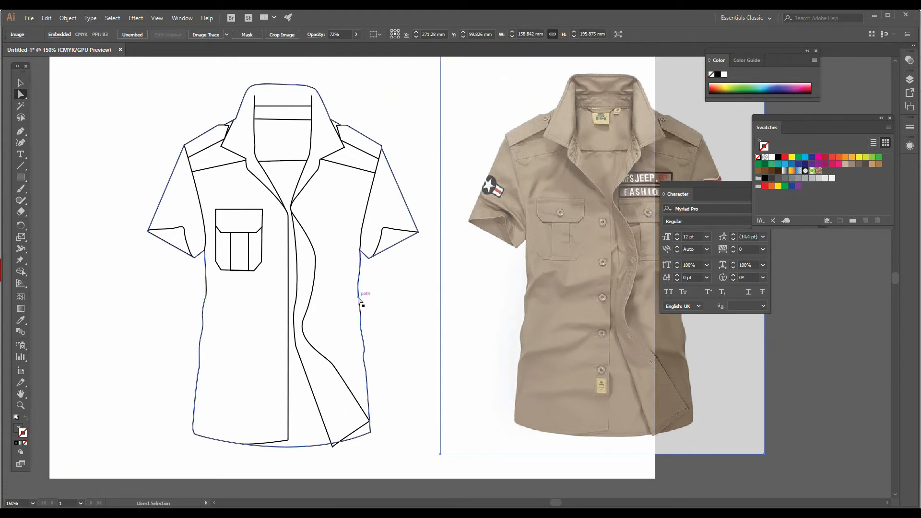
# - Duplicate the left sleeve's curved hem edge and place the copy slightly above the original, parallel to it
pyautogui.click(172, 229)
pyautogui.click(150, 243)
pyautogui.click(21, 84)
pyautogui.moveTo(181, 231); pyautogui.dragTo(186, 222)
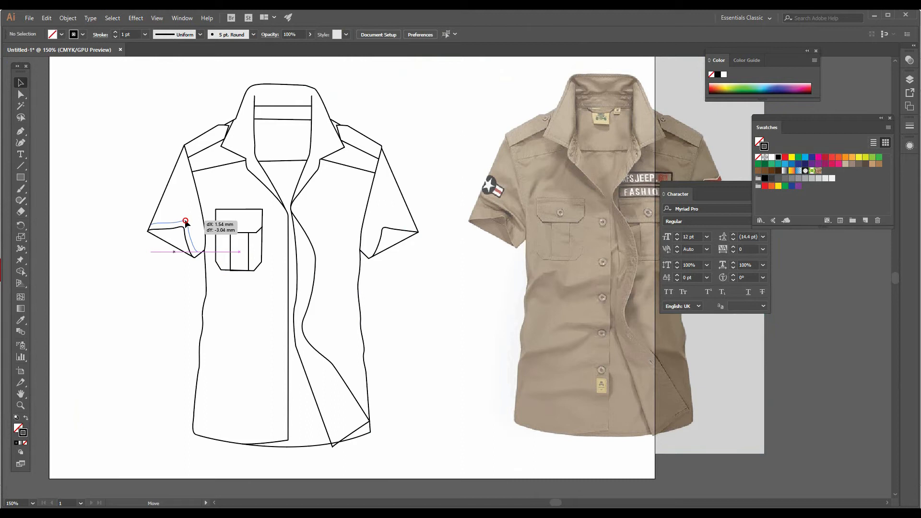
pyautogui.moveTo(186, 222); pyautogui.dragTo(186, 224)
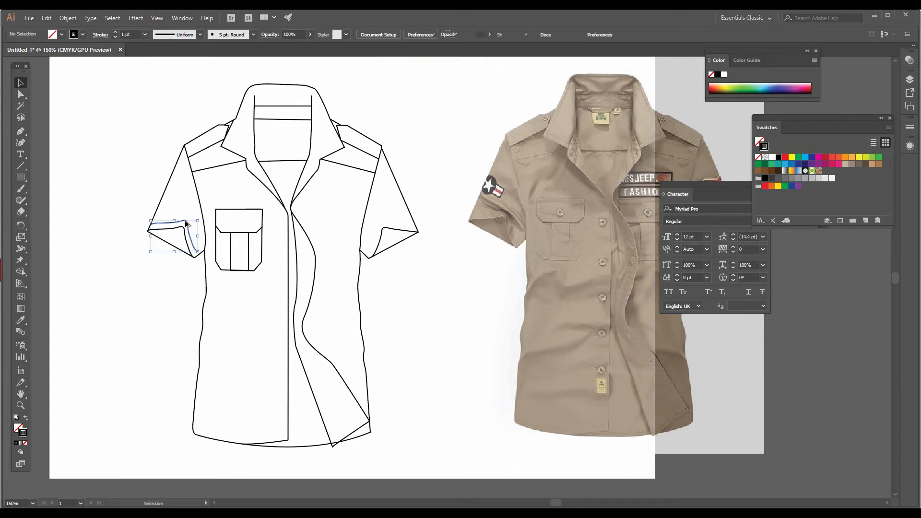
pyautogui.click(139, 271)
pyautogui.click(200, 251)
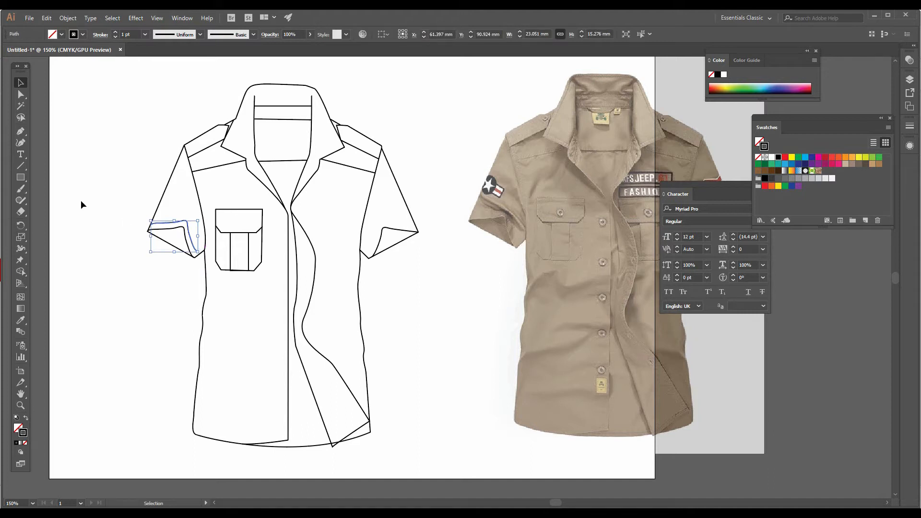
# - Turn the copied left hem curve into a dashed line
pyautogui.click(908, 127)
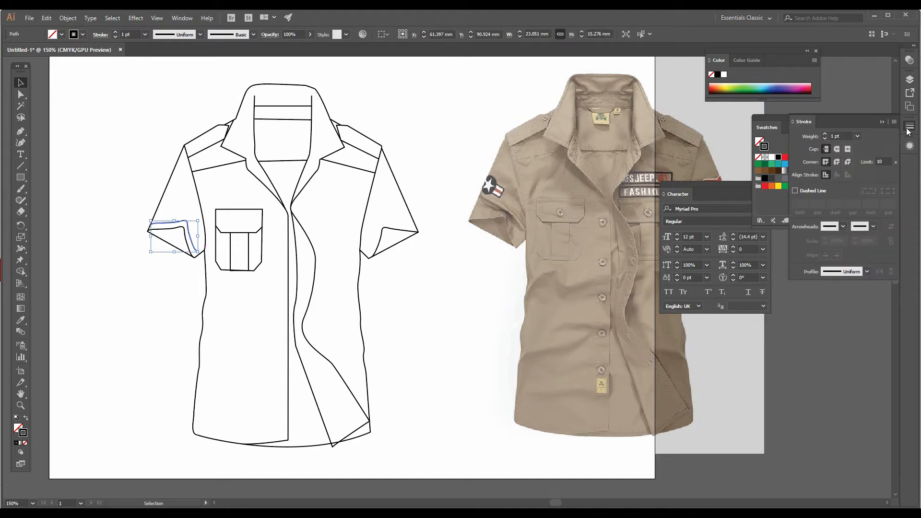
pyautogui.click(795, 191)
pyautogui.click(424, 297)
pyautogui.press('z')
pyautogui.moveTo(152, 204); pyautogui.dragTo(276, 241)
pyautogui.press('space')
pyautogui.press('space')
pyautogui.moveTo(272, 273); pyautogui.dragTo(252, 239)
pyautogui.click(21, 82)
pyautogui.click(99, 150)
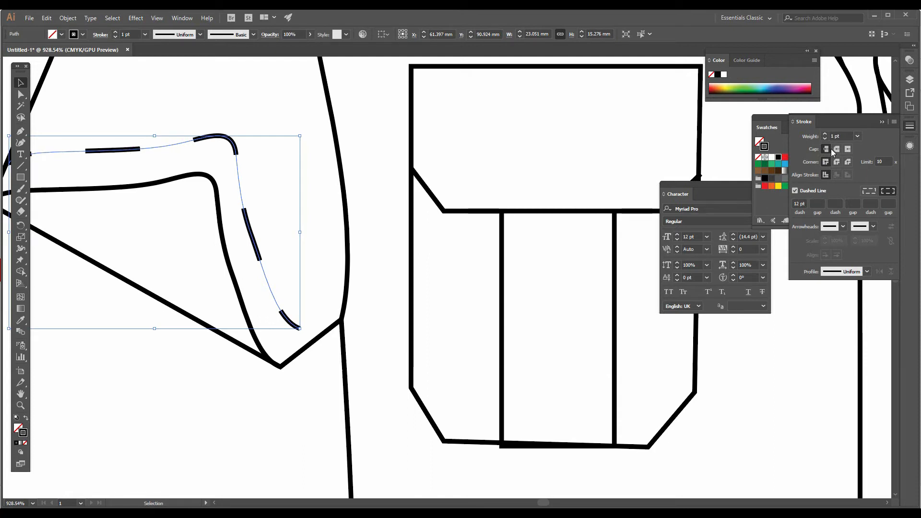
# - Set the hem stitch line to 2 pt dashes with round caps and a 0.75 pt stroke weight
pyautogui.moveTo(565, 105); pyautogui.dragTo(317, 103)
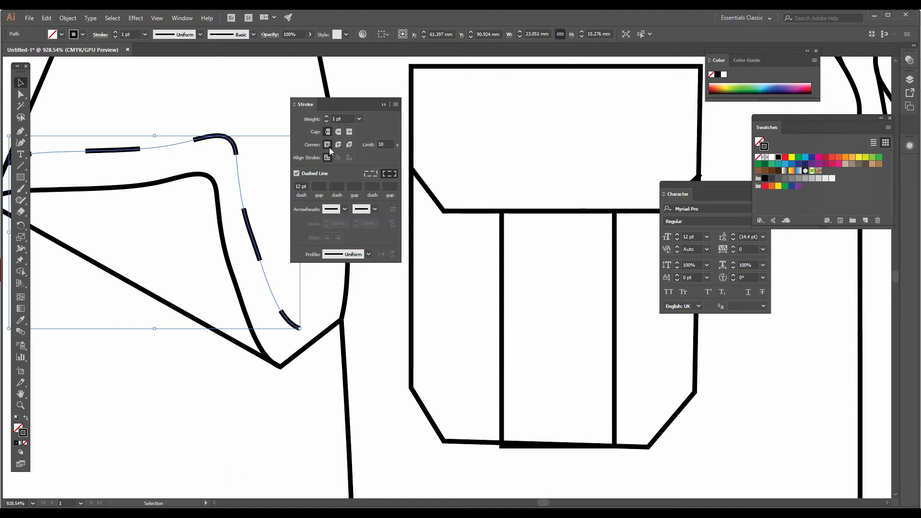
pyautogui.click(307, 187)
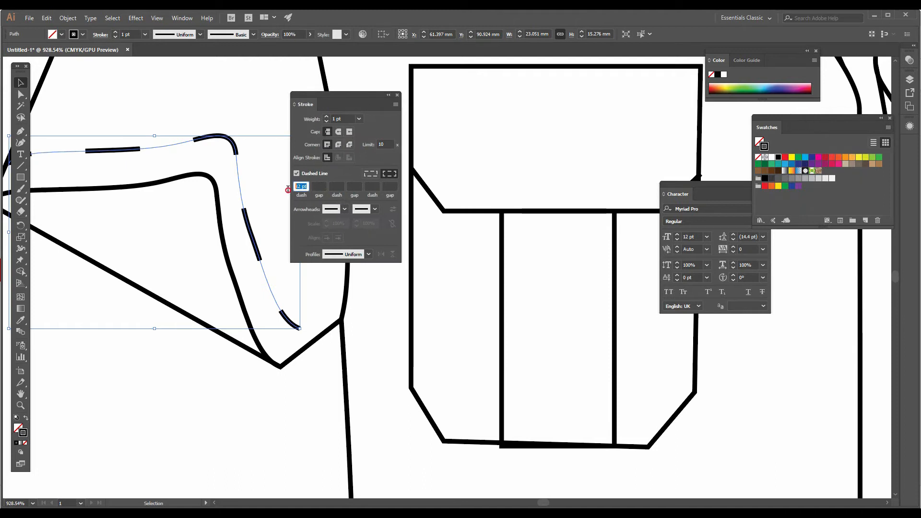
pyautogui.press('Tab')
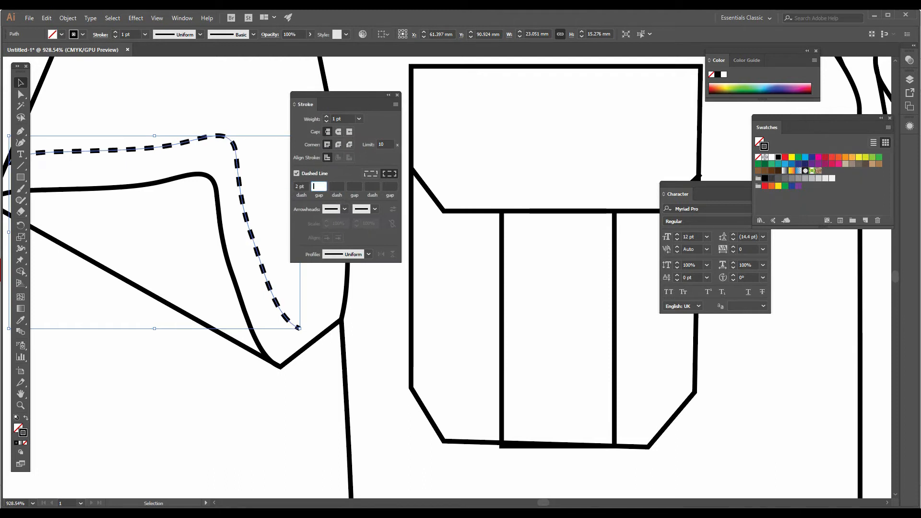
pyautogui.click(340, 132)
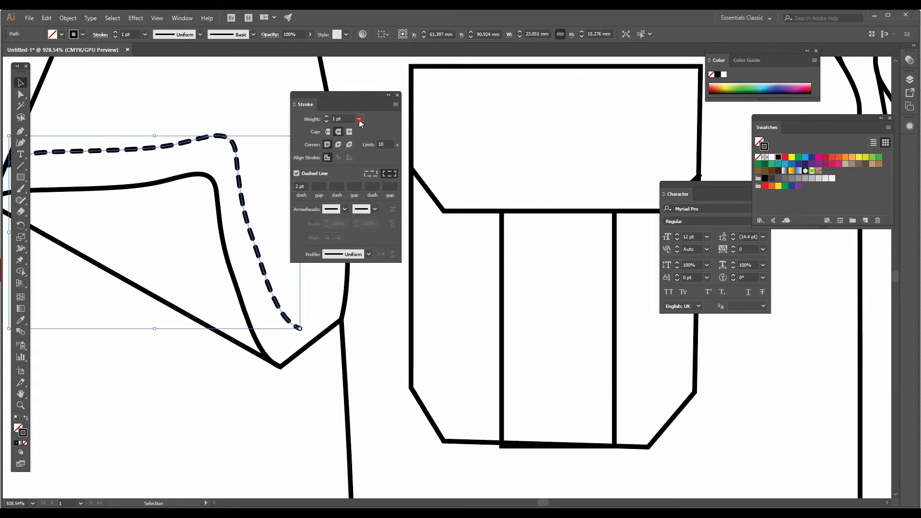
pyautogui.click(359, 119)
pyautogui.click(374, 150)
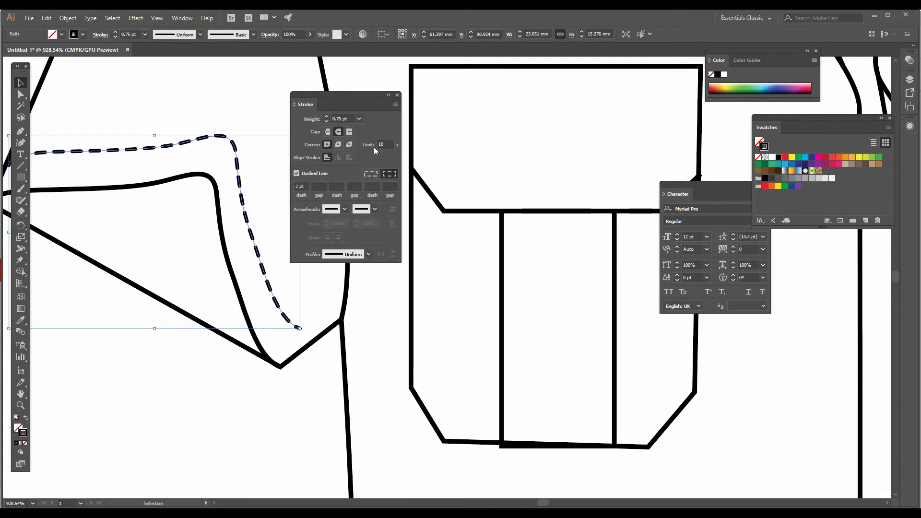
# - Extend the dashed stitch line's lower end to meet the left sleeve's short lower edge
pyautogui.click(20, 94)
pyautogui.click(222, 349)
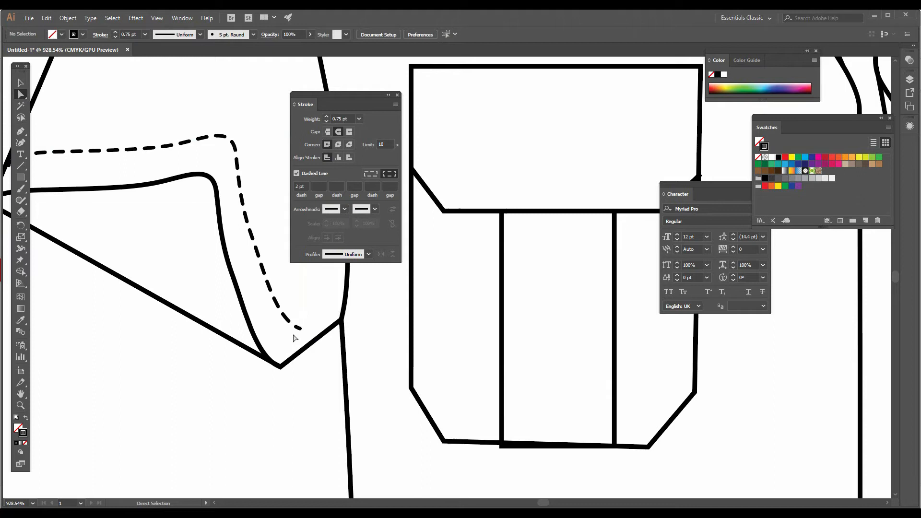
pyautogui.moveTo(300, 328); pyautogui.dragTo(311, 339)
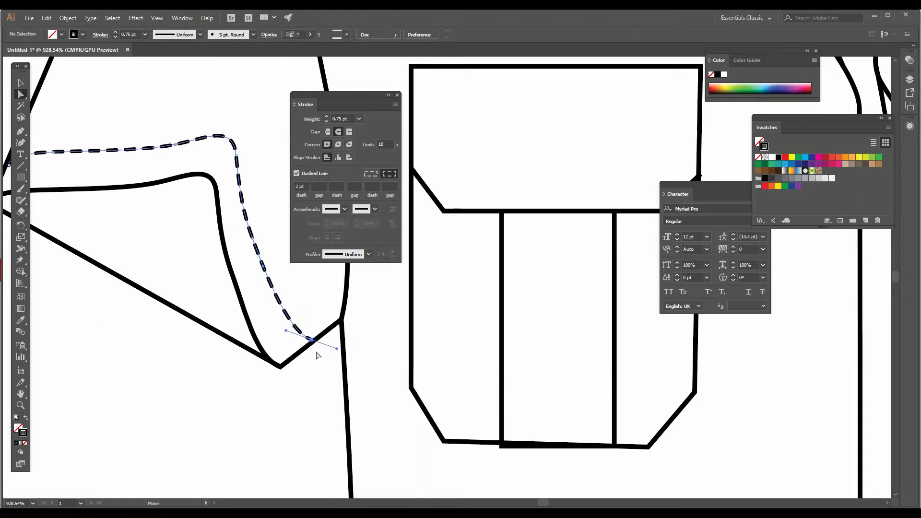
# - Duplicate the dashed stitch line just above the first to form a double row on the left sleeve hem, and deselect it
pyautogui.click(21, 83)
pyautogui.click(75, 308)
pyautogui.moveTo(147, 152); pyautogui.dragTo(155, 140)
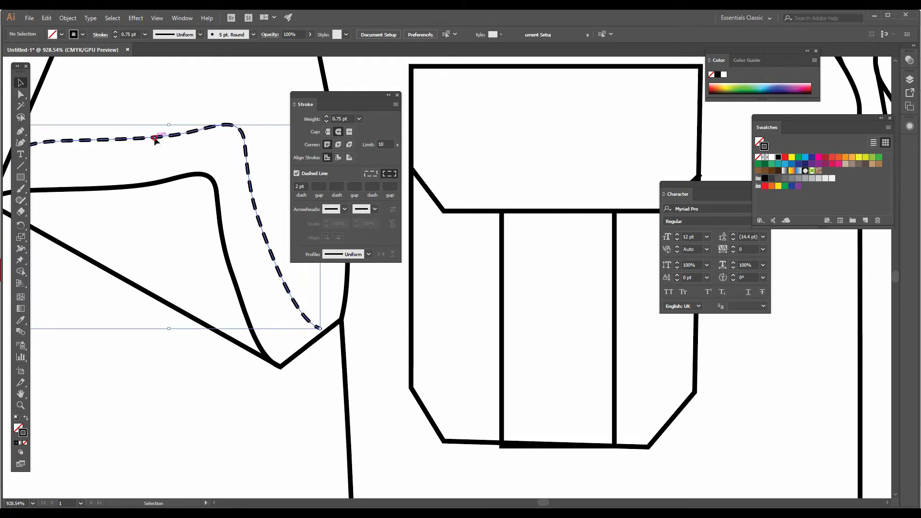
pyautogui.hotkey('ctrl', 'z')
pyautogui.moveTo(159, 149); pyautogui.dragTo(167, 138)
pyautogui.moveTo(123, 335); pyautogui.dragTo(165, 327)
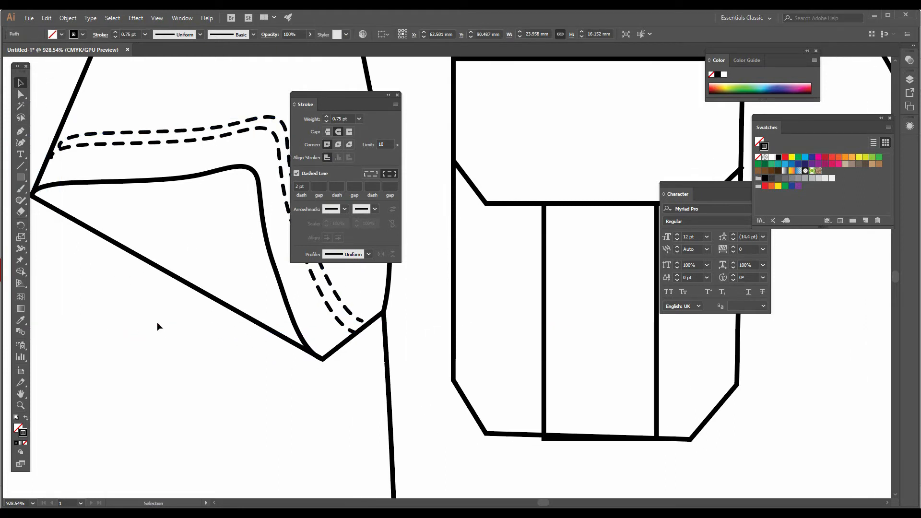
pyautogui.hotkey('ctrl', 'shift', 'a')
# - Draw a line about 12.2 mm wide and 6.9 mm high across the left sleeve opening, using the sleeve outline's solid 1 pt stroke
pyautogui.click(21, 165)
pyautogui.moveTo(122, 182); pyautogui.dragTo(275, 268)
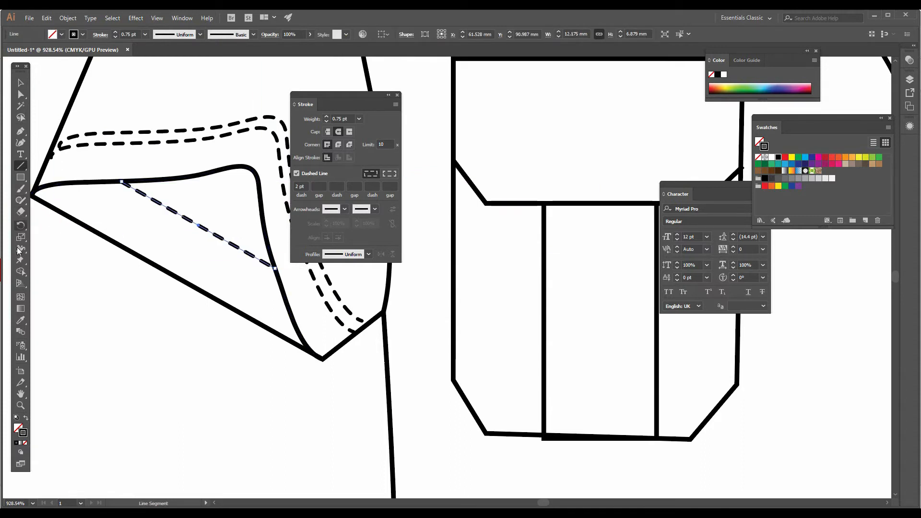
pyautogui.click(23, 321)
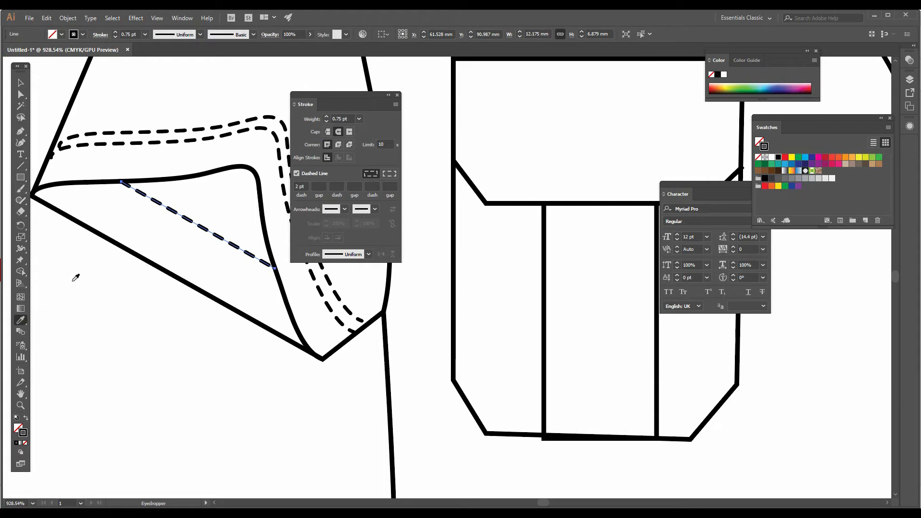
pyautogui.click(119, 242)
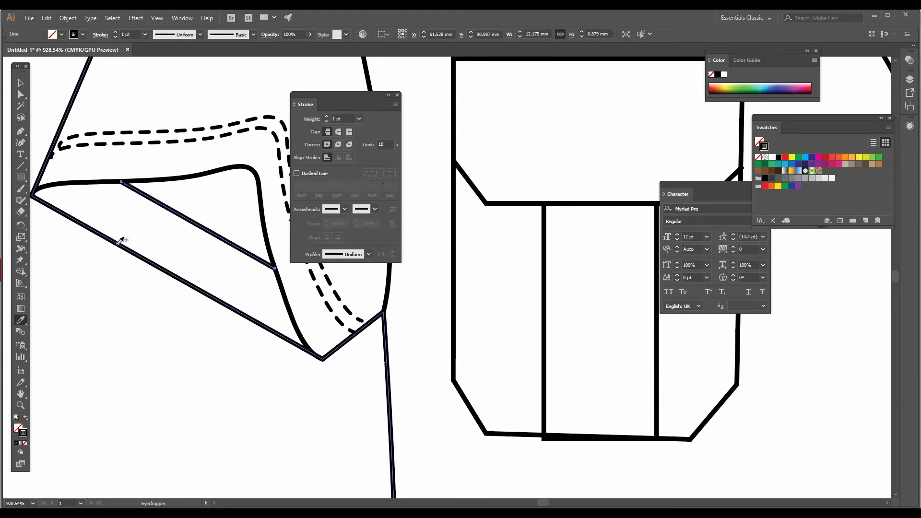
pyautogui.press('a')
pyautogui.click(122, 277)
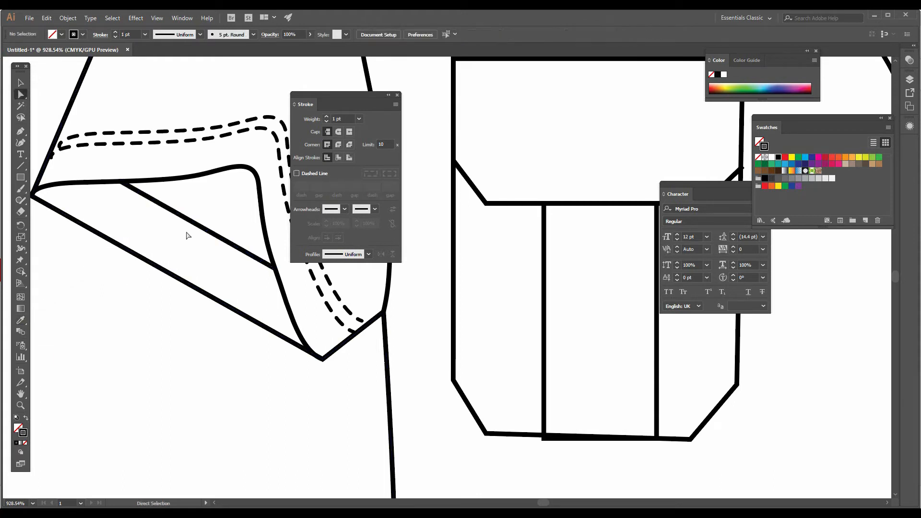
# - Duplicate the sleeve opening's inner line just below itself and give the copy the hem's dashed 0.75 pt stitch style
pyautogui.moveTo(196, 232); pyautogui.dragTo(194, 237)
pyautogui.click(126, 243)
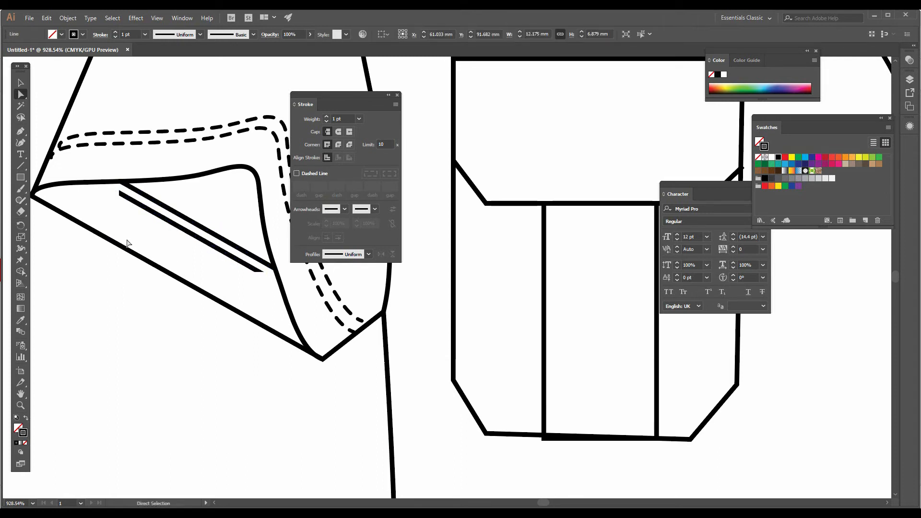
pyautogui.click(128, 200)
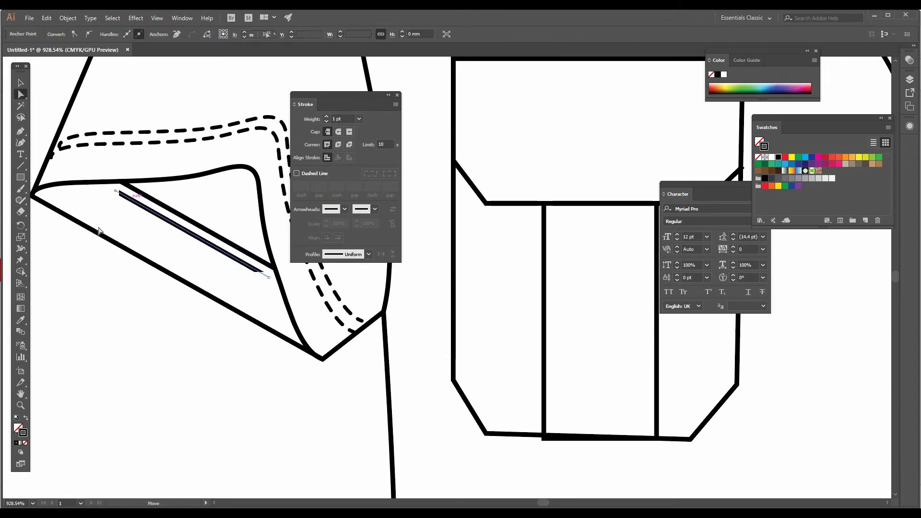
pyautogui.click(21, 321)
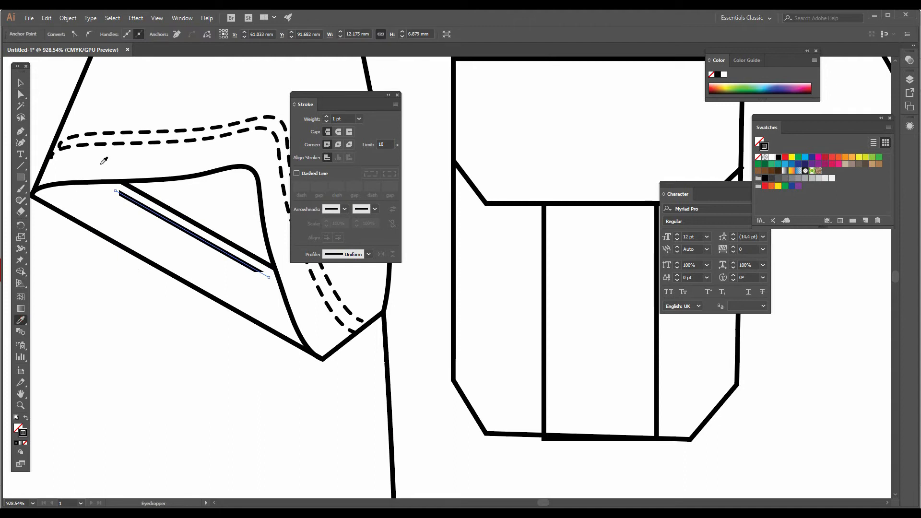
pyautogui.click(124, 140)
pyautogui.press('a')
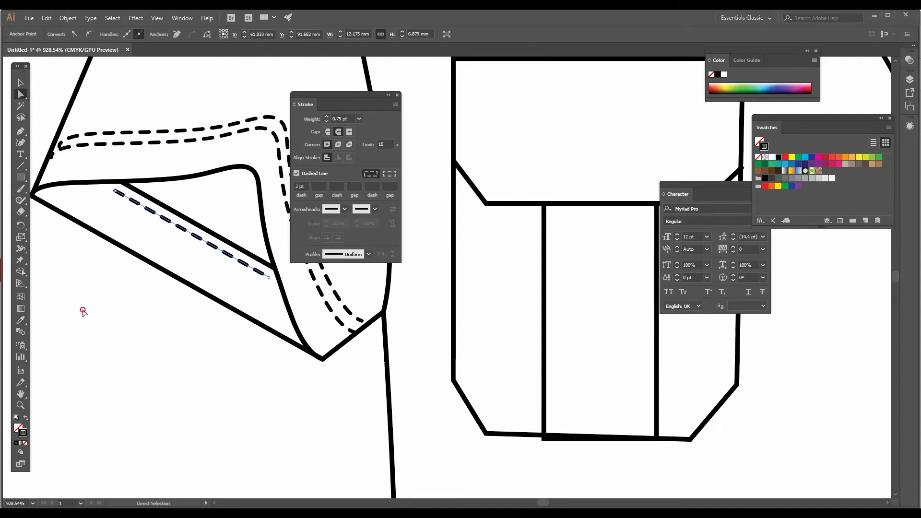
# - Extend both ends of the inner dashed stitch line to the left sleeve's curved hem edge, and deselect it
pyautogui.click(111, 208)
pyautogui.moveTo(113, 189); pyautogui.dragTo(103, 182)
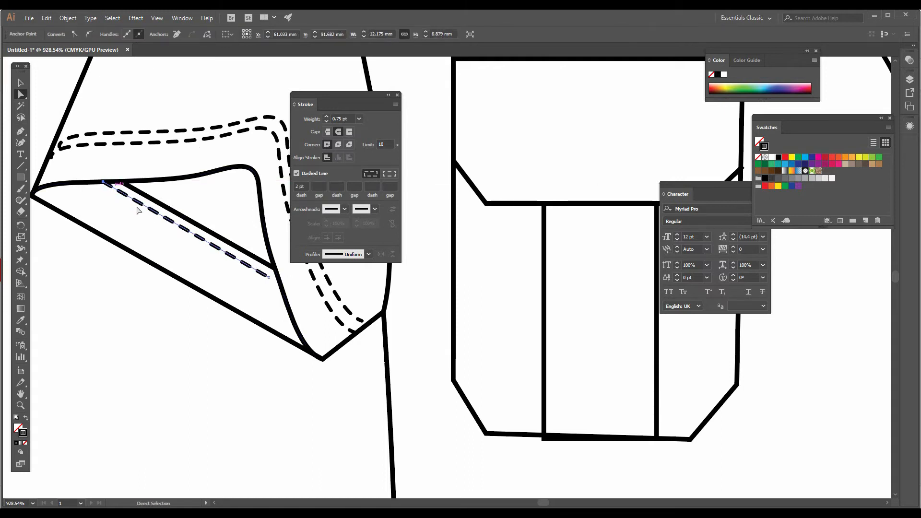
pyautogui.moveTo(264, 274); pyautogui.dragTo(278, 283)
pyautogui.click(231, 360)
# - Duplicate the right sleeve's curved hem edge and place the copy slightly above the original, parallel to it
pyautogui.hotkey('ctrl', '-')
pyautogui.hotkey('ctrl', '-')
pyautogui.hotkey('ctrl', '-')
pyautogui.hotkey('ctrl', '-')
pyautogui.hotkey('ctrl', '-')
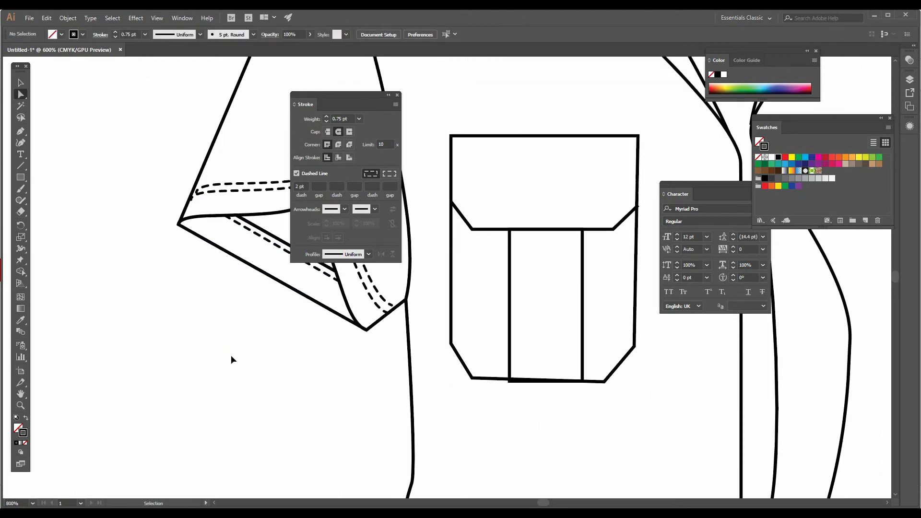
pyautogui.moveTo(248, 344); pyautogui.dragTo(23, 331)
pyautogui.moveTo(190, 309); pyautogui.dragTo(61, 284)
pyautogui.press('z')
pyautogui.click(210, 265)
pyautogui.click(230, 254)
pyautogui.moveTo(343, 321)
pyautogui.mouseDown()
pyautogui.moveTo(291, 356)
pyautogui.moveTo(288, 375)
pyautogui.mouseUp()
pyautogui.moveTo(693, 187); pyautogui.dragTo(817, 242)
pyautogui.click(22, 84)
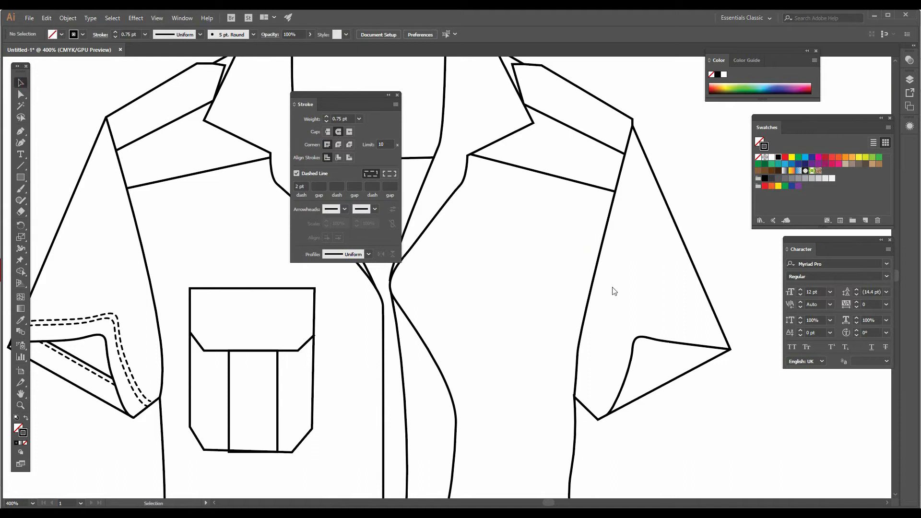
pyautogui.moveTo(650, 344); pyautogui.dragTo(641, 325)
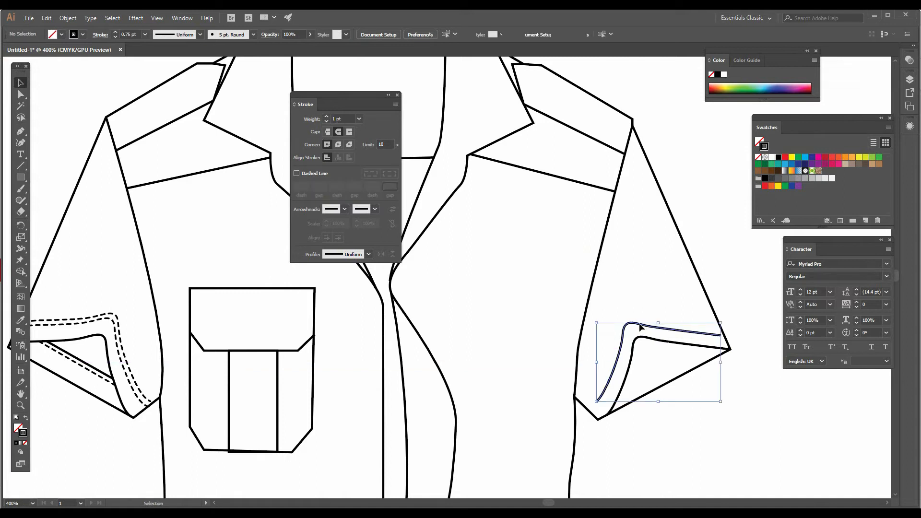
# - Apply the left sleeve hem's dashed 0.75 pt stitch style to the copied right hem curve, and deselect it
pyautogui.click(19, 321)
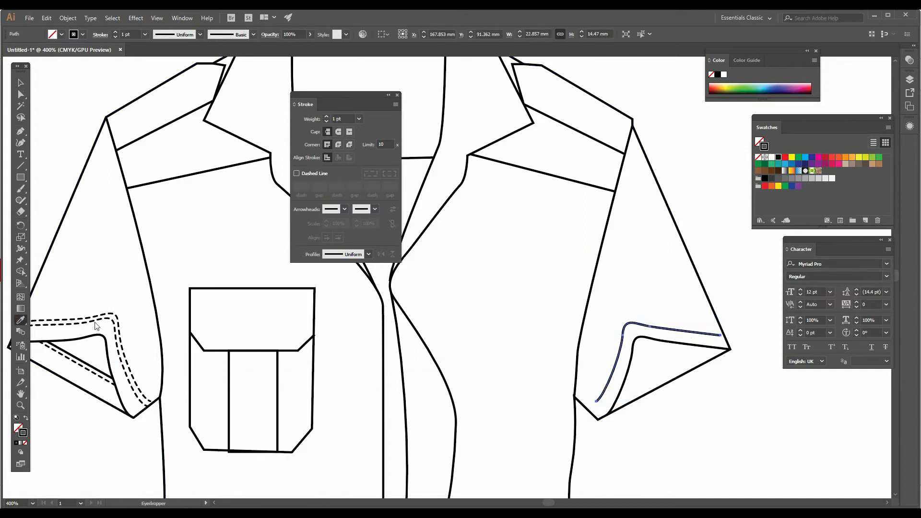
pyautogui.click(98, 317)
pyautogui.press('a')
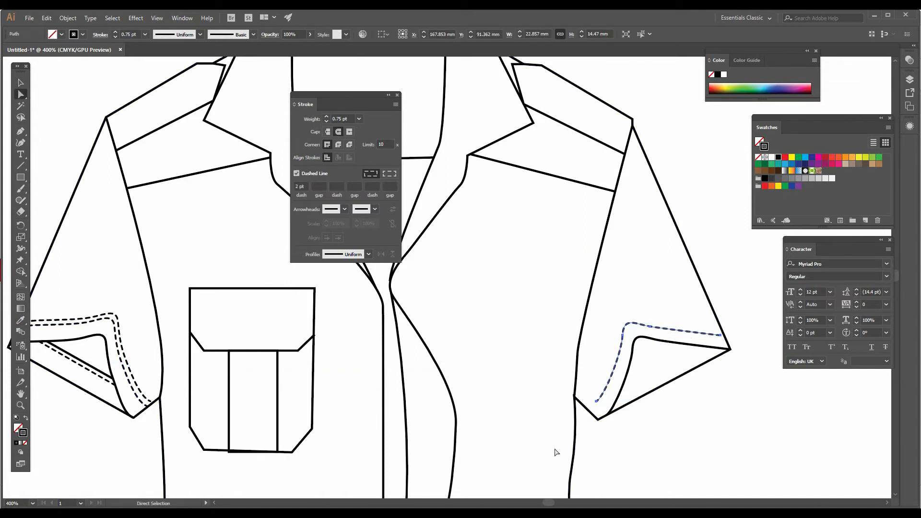
pyautogui.click(610, 446)
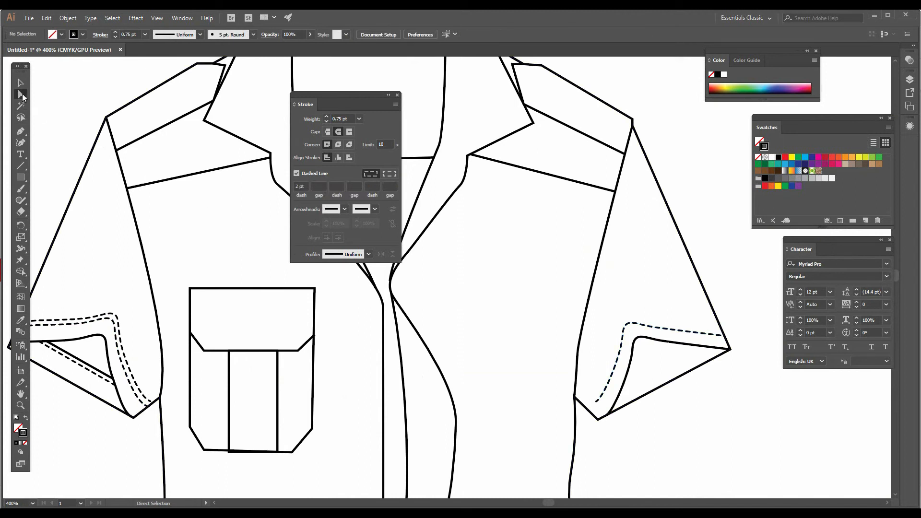
# - Extend both ends of the right hem's dashed curve to the sleeve edges, and duplicate it slightly above itself as a second stitch row
pyautogui.moveTo(597, 402); pyautogui.dragTo(590, 410)
pyautogui.moveTo(721, 336); pyautogui.dragTo(723, 335)
pyautogui.click(749, 372)
pyautogui.click(19, 83)
pyautogui.moveTo(632, 325); pyautogui.dragTo(632, 320)
pyautogui.click(749, 378)
# - Draw a solid 1 pt straight line across the right sleeve's opening, about 11.2 mm long, using the shirt outline's stroke style
pyautogui.press('a')
pyautogui.click(665, 386)
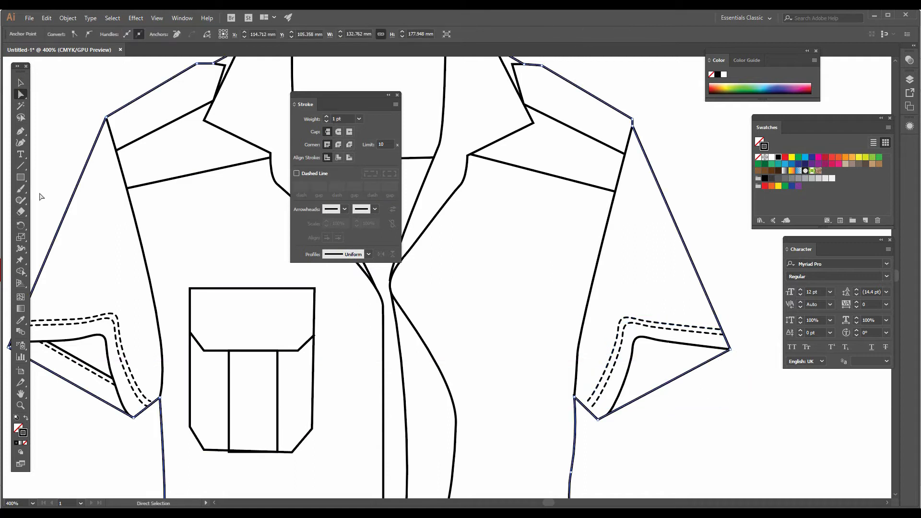
pyautogui.click(20, 165)
pyautogui.moveTo(679, 344); pyautogui.dragTo(628, 370)
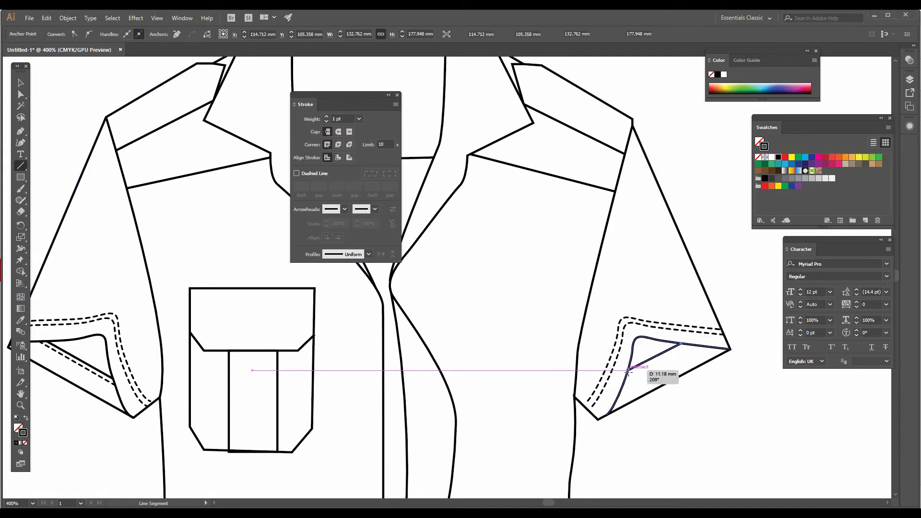
# - Duplicate the right sleeve opening's inner line just below itself and give the copy the left hem's dashed 0.75 pt stitch style
pyautogui.press('a')
pyautogui.click(680, 413)
pyautogui.moveTo(653, 356); pyautogui.dragTo(657, 361)
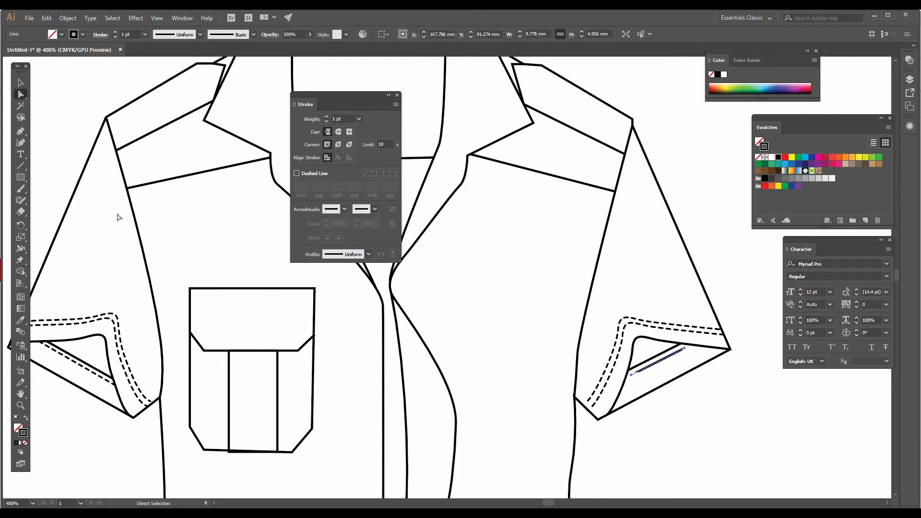
pyautogui.click(20, 320)
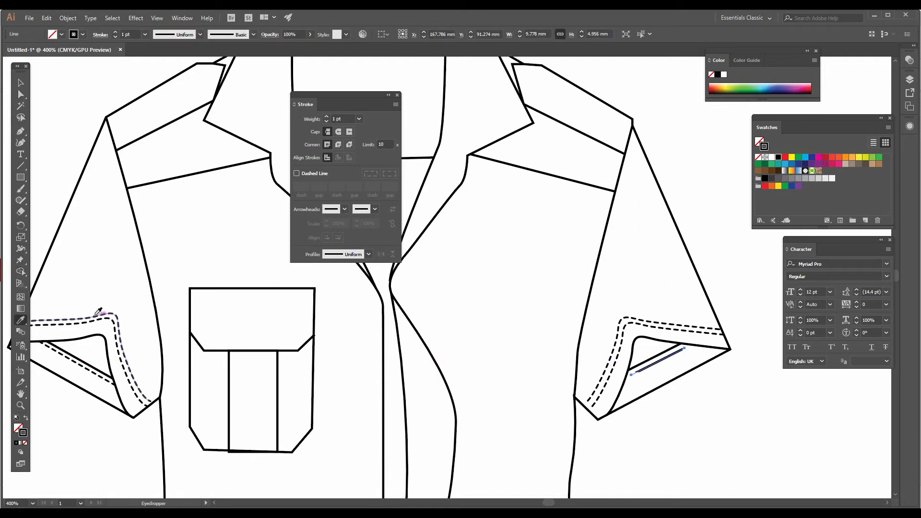
pyautogui.click(94, 316)
# - Extend both ends of the right sleeve opening's dashed line to the curved hem edge, and deselect it
pyautogui.press('a')
pyautogui.click(695, 390)
pyautogui.moveTo(684, 350); pyautogui.dragTo(690, 348)
pyautogui.moveTo(632, 374); pyautogui.dragTo(626, 380)
pyautogui.click(699, 404)
# - Copy the left armhole seam and paste the copy in front of the original
pyautogui.scroll(2, 699, 404)
pyautogui.press('space')
pyautogui.moveTo(324, 351); pyautogui.dragTo(342, 343)
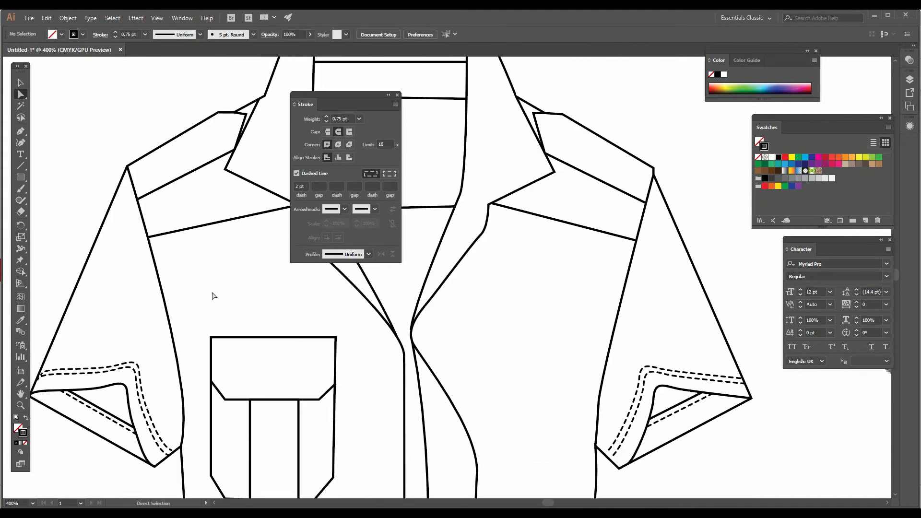
pyautogui.click(163, 297)
pyautogui.scroll(-1, 164, 295)
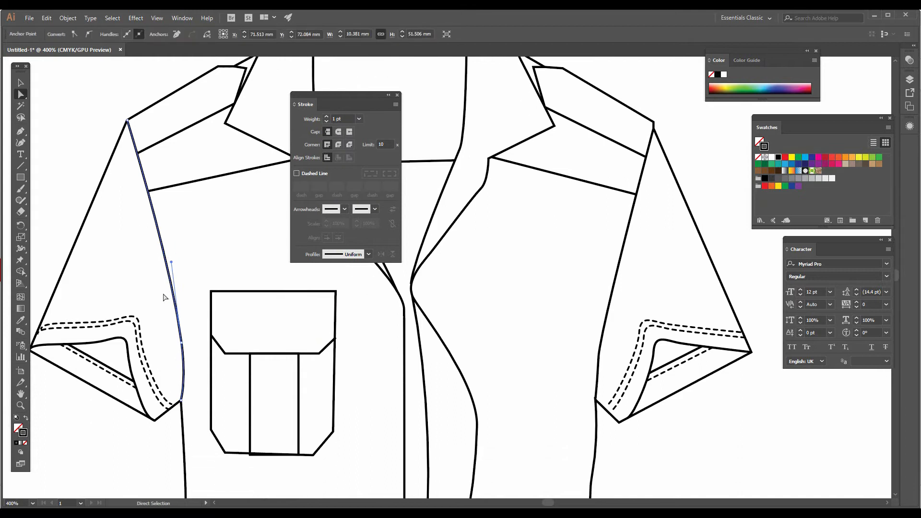
pyautogui.click(148, 288)
pyautogui.click(175, 309)
pyautogui.click(184, 344)
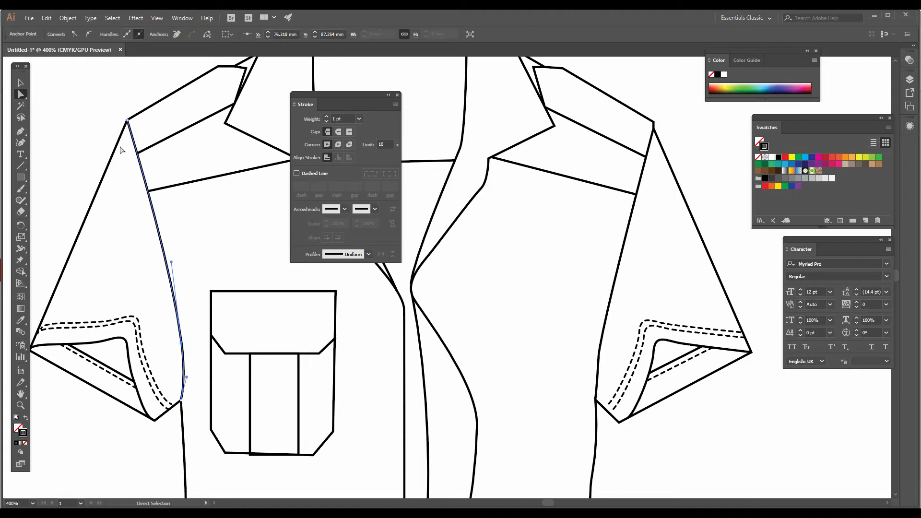
pyautogui.click(46, 18)
pyautogui.click(62, 64)
pyautogui.click(46, 19)
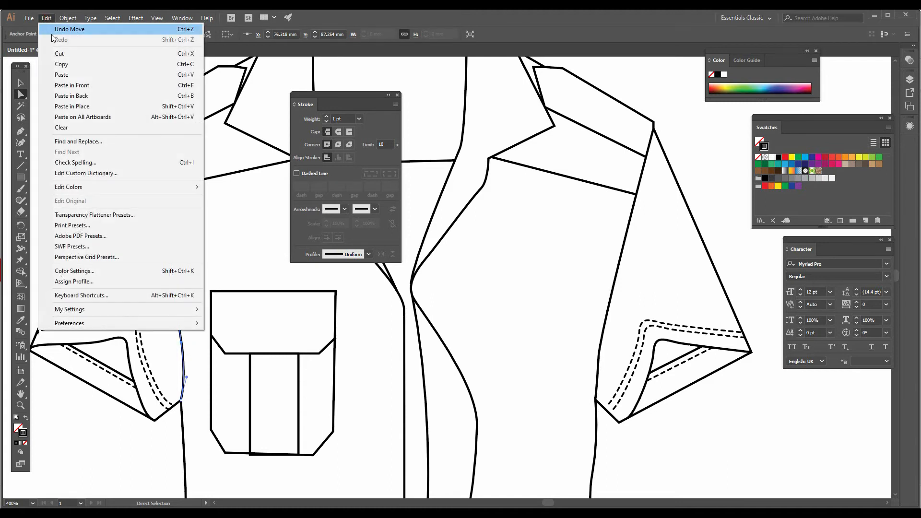
pyautogui.click(71, 85)
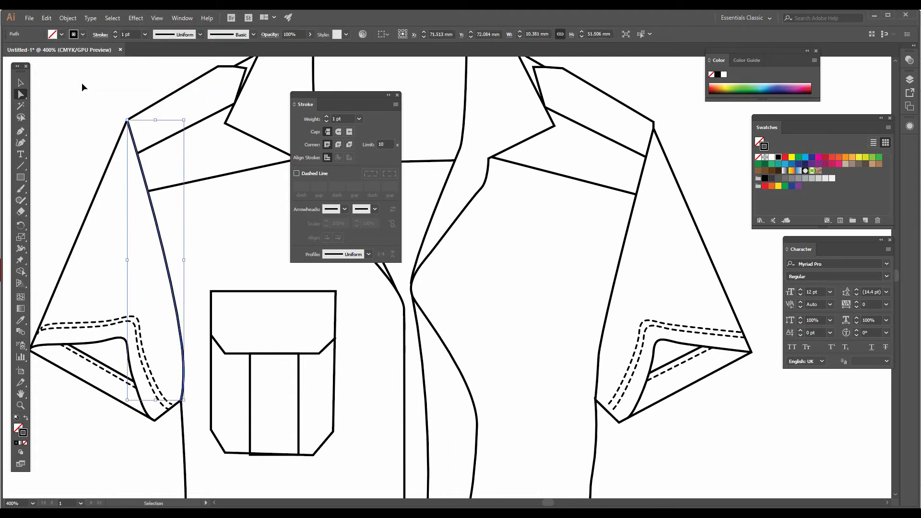
# - Nudge the pasted armhole seam slightly to the right and give it the sleeve hem's dashed 0.75 pt stitch style
pyautogui.press('a')
pyautogui.press('Right')
pyautogui.press('Right')
pyautogui.press('Right')
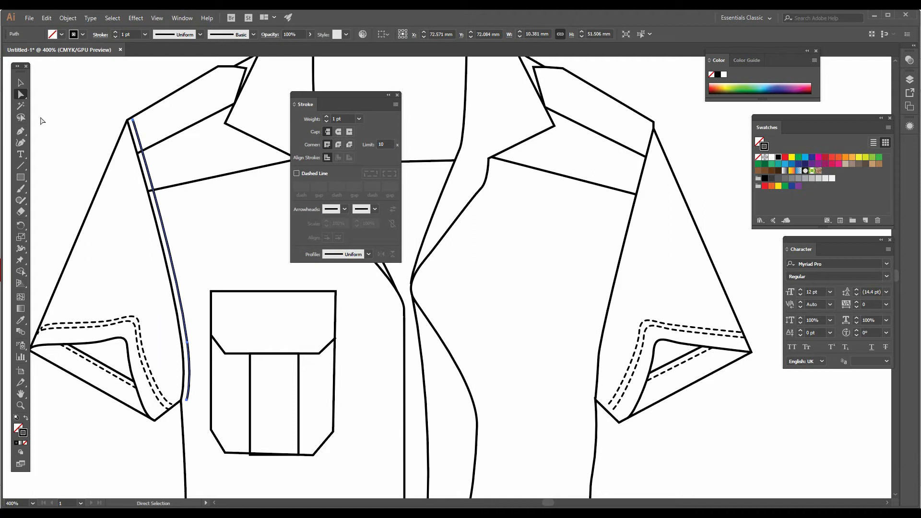
pyautogui.click(21, 320)
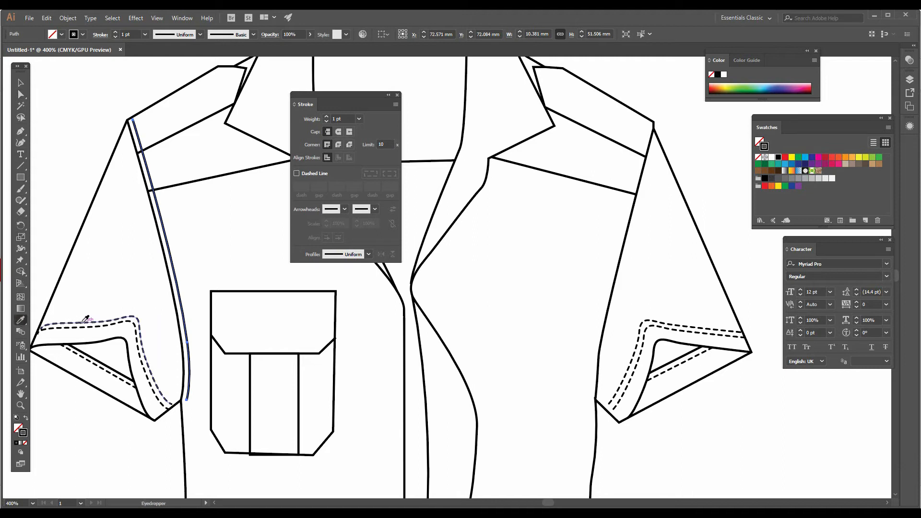
pyautogui.click(84, 321)
pyautogui.press('a')
pyautogui.click(33, 90)
# - Move the left armhole stitch line slightly closer to the seam and duplicate it to the right as a second stitch row
pyautogui.click(20, 84)
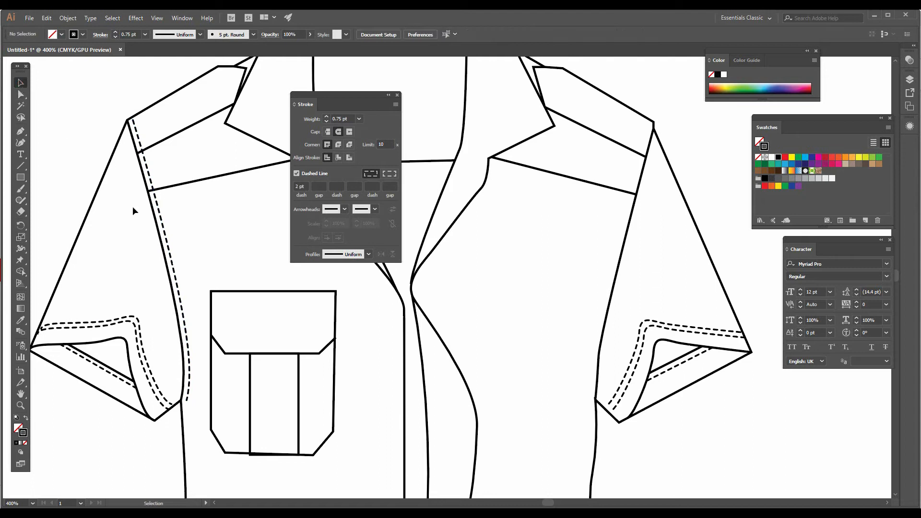
pyautogui.click(166, 237)
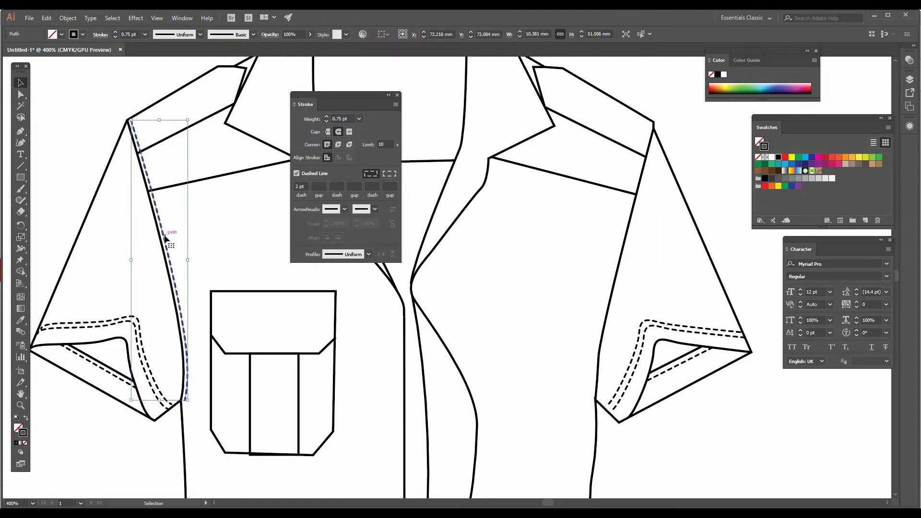
pyautogui.doubleClick(166, 235)
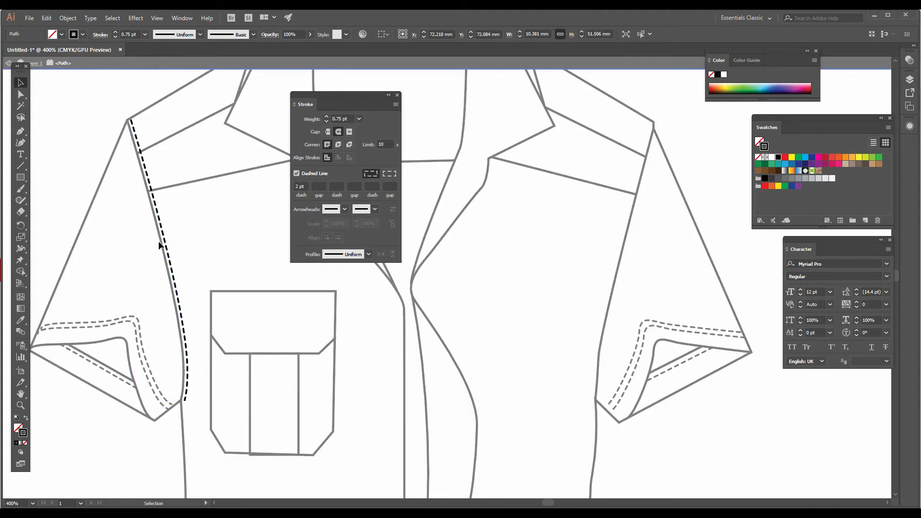
pyautogui.doubleClick(158, 246)
pyautogui.moveTo(171, 245); pyautogui.dragTo(174, 246)
pyautogui.click(111, 128)
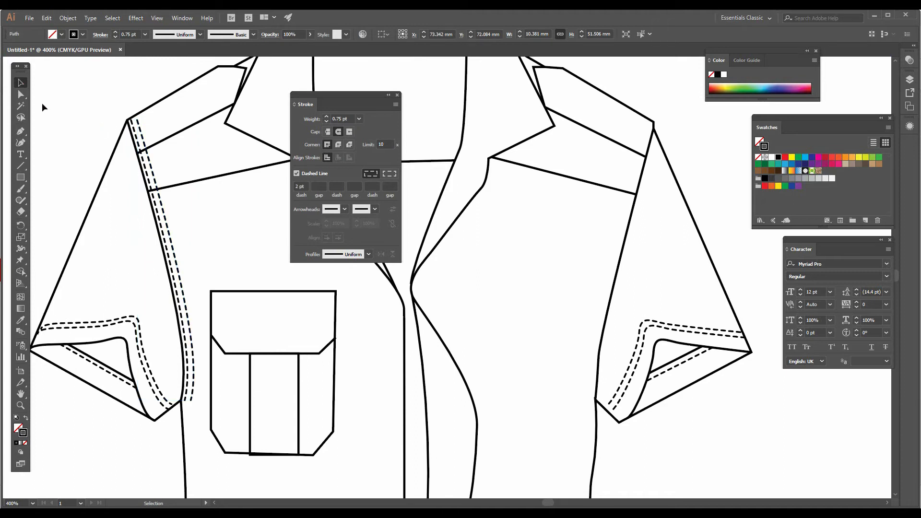
# - Extend the outer armhole stitch line's upper end to the shoulder edge and its lower end to the underarm, and deselect it
pyautogui.click(22, 95)
pyautogui.moveTo(141, 125); pyautogui.dragTo(189, 412)
pyautogui.press('p')
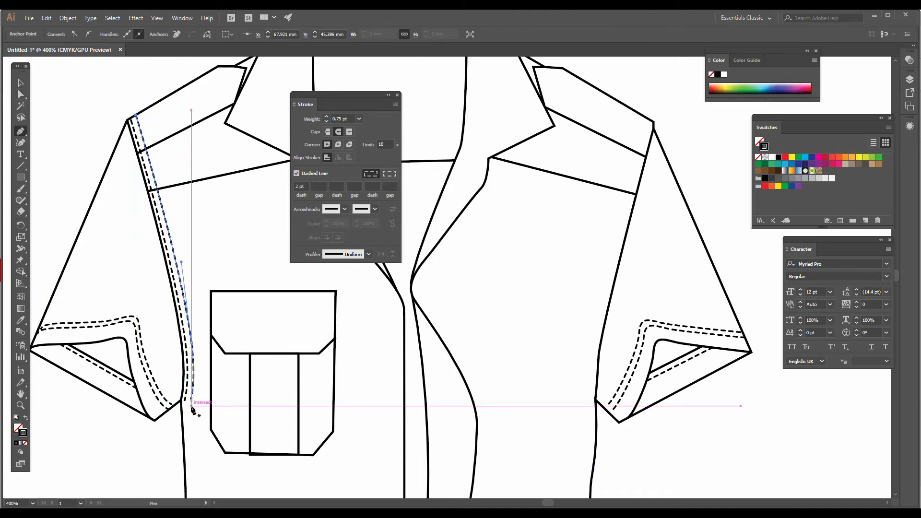
pyautogui.moveTo(191, 403); pyautogui.dragTo(178, 416)
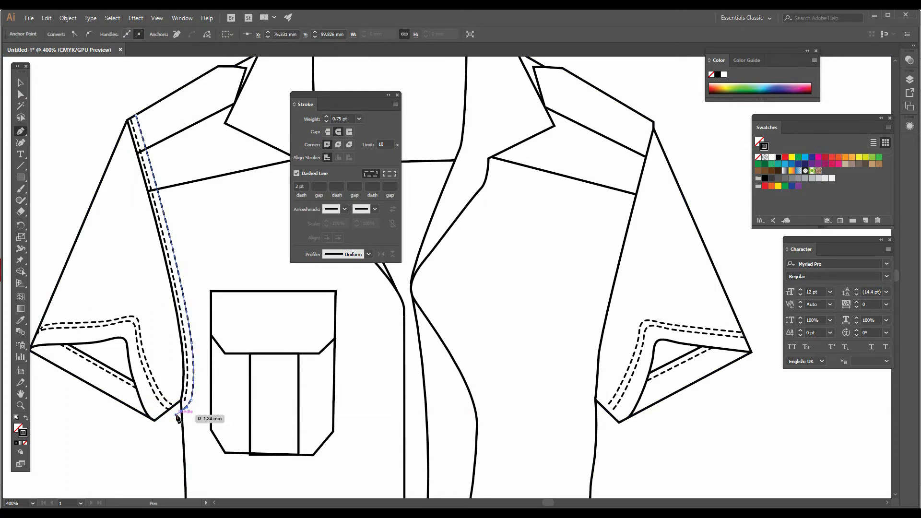
pyautogui.keyDown('ctrl'); pyautogui.click(255, 335); pyautogui.keyUp('ctrl')
# - Copy the left front yoke seam, paste it in front, and nudge the copy slightly above the original
pyautogui.moveTo(256, 335); pyautogui.dragTo(229, 409)
pyautogui.moveTo(243, 329); pyautogui.dragTo(213, 362)
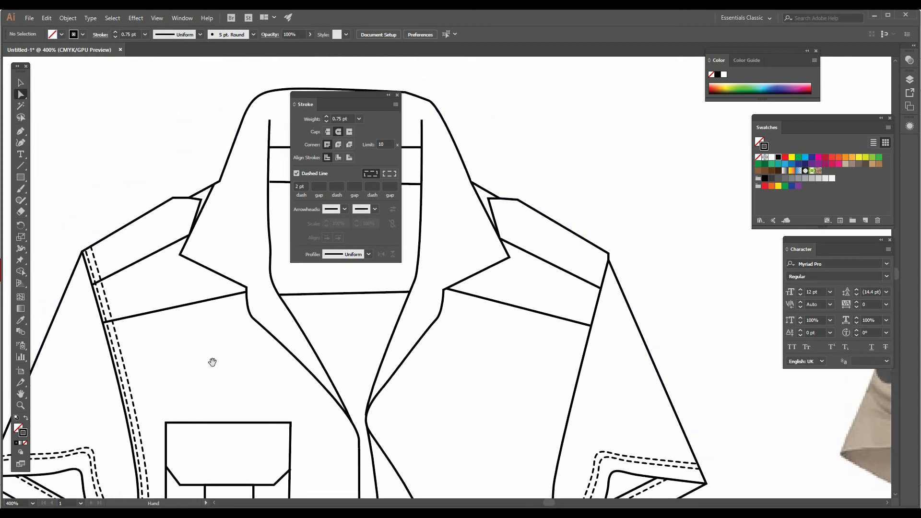
pyautogui.click(172, 308)
pyautogui.hotkey('ctrl', 'c')
pyautogui.hotkey('ctrl', 'f')
pyautogui.press('Up')
pyautogui.press('Up')
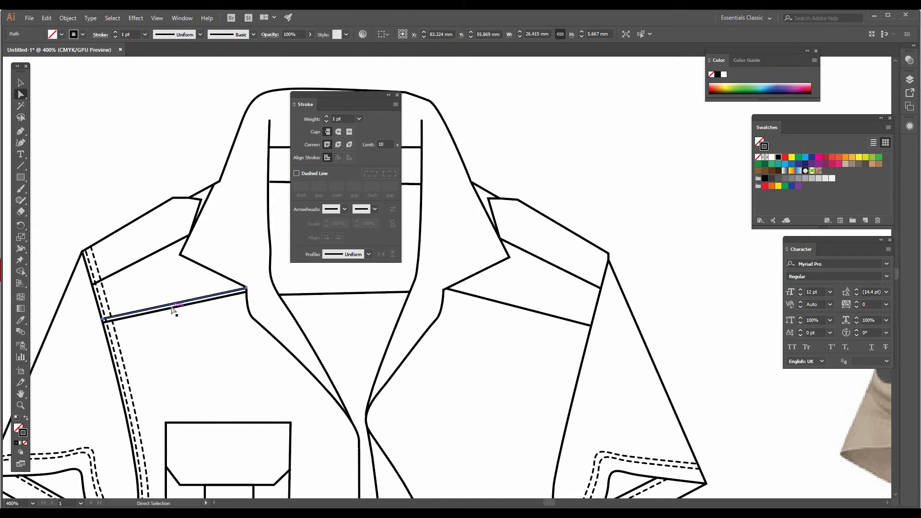
# - Apply the armhole's dashed 0.75 pt stitch style to the copied left yoke line, and deselect it
pyautogui.click(21, 320)
pyautogui.click(122, 358)
pyautogui.press('a')
pyautogui.click(173, 344)
# - Duplicate the right front yoke seam slightly above itself and give the copy the left yoke's dashed 0.75 pt stitch style
pyautogui.click(487, 299)
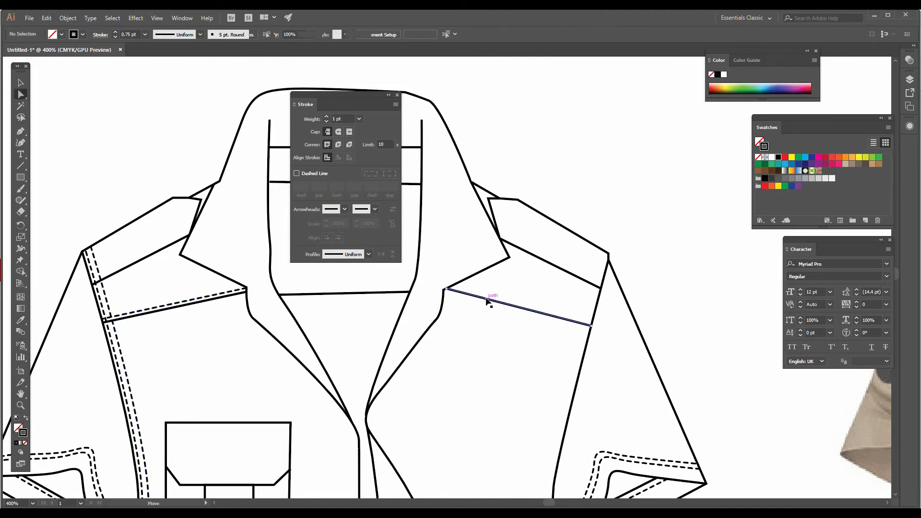
pyautogui.press('Up')
pyautogui.press('Up')
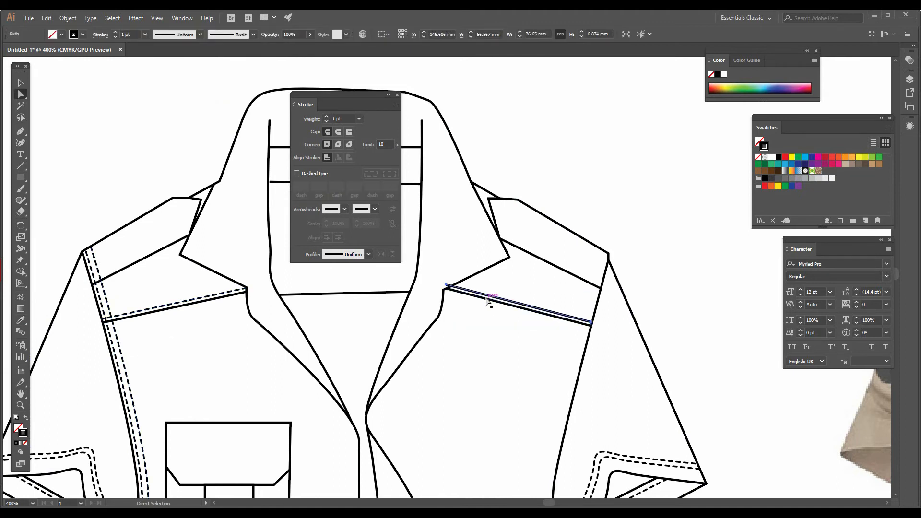
pyautogui.press('i')
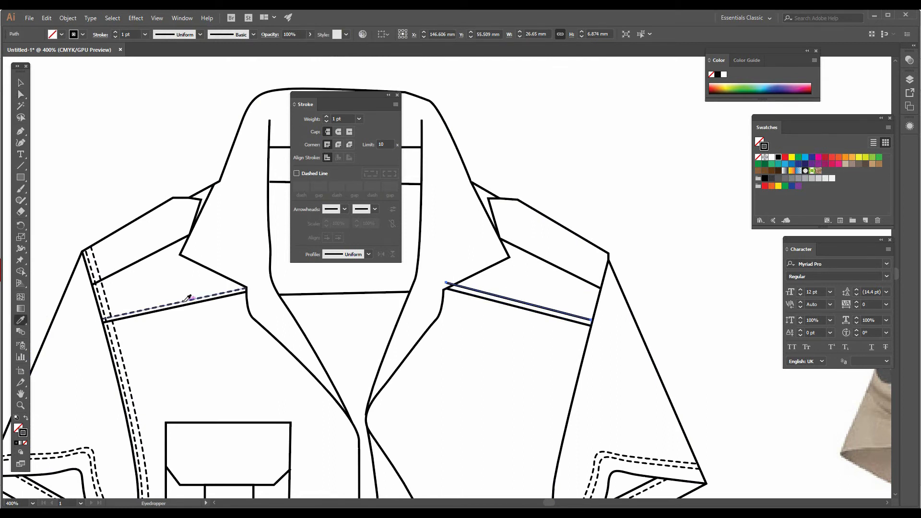
pyautogui.click(185, 300)
# - Shorten the collar-side end of the right yoke stitch line to the collar edge, and deselect it
pyautogui.press('a')
pyautogui.click(443, 280)
pyautogui.moveTo(442, 280); pyautogui.dragTo(454, 285)
pyautogui.click(504, 291)
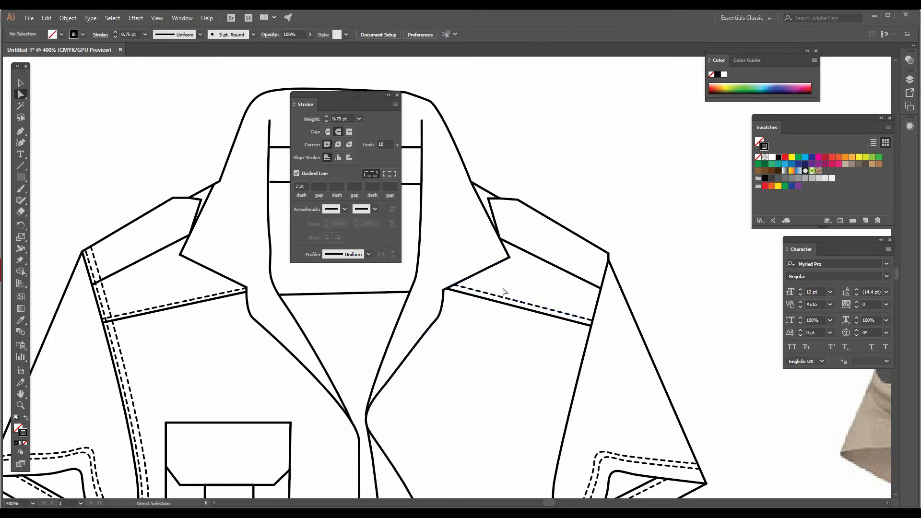
# - Draw a Pen path just inside the left epaulette, following its lower edge and around its collar-side tip
pyautogui.click(151, 255)
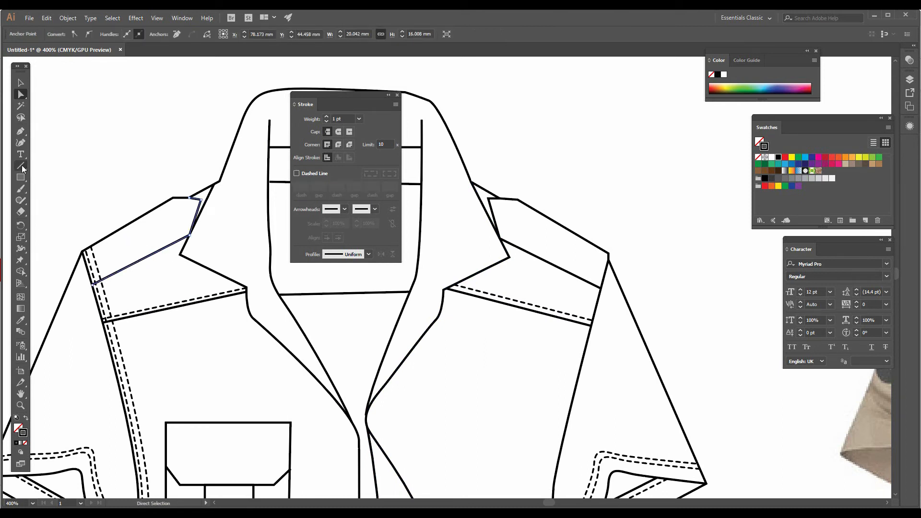
pyautogui.click(20, 132)
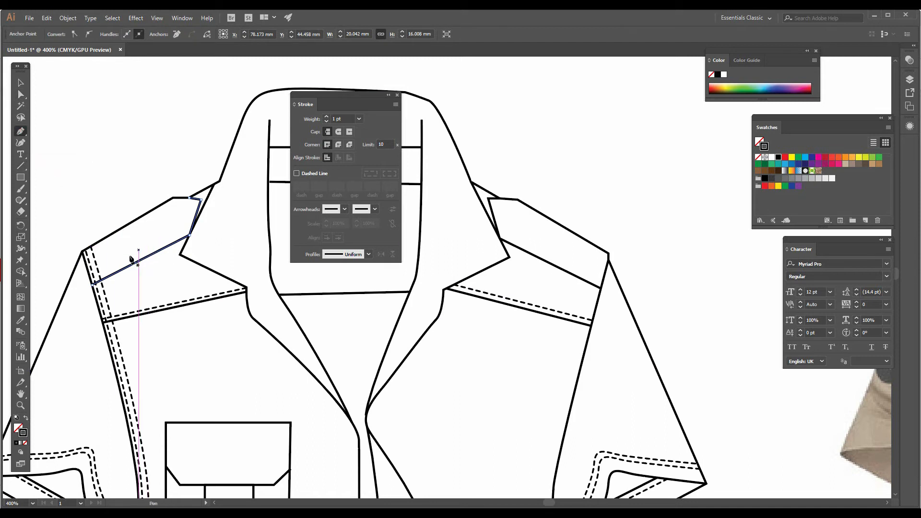
pyautogui.click(91, 281)
pyautogui.click(186, 232)
pyautogui.click(191, 197)
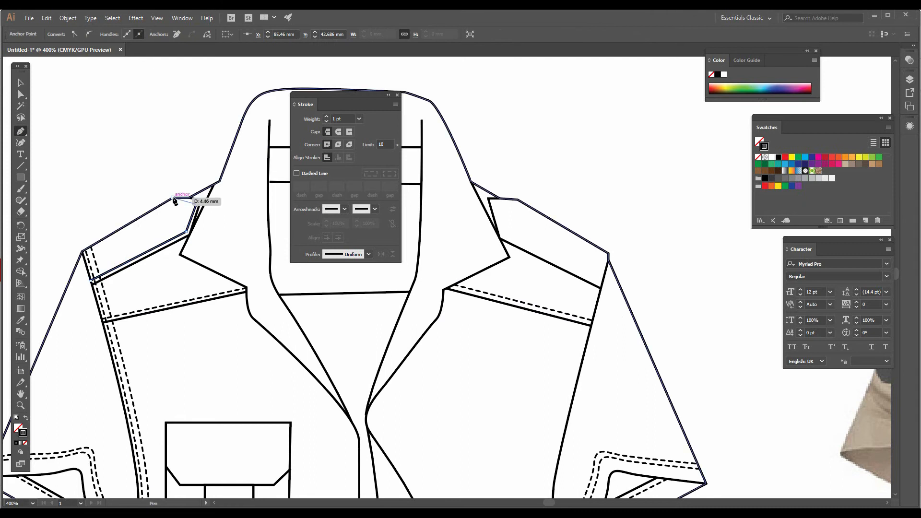
pyautogui.click(170, 200)
# - Apply the yoke's dashed 0.75 pt stitch style to the left epaulette's inner path, and deselect it
pyautogui.press('i')
pyautogui.click(151, 306)
pyautogui.press('a')
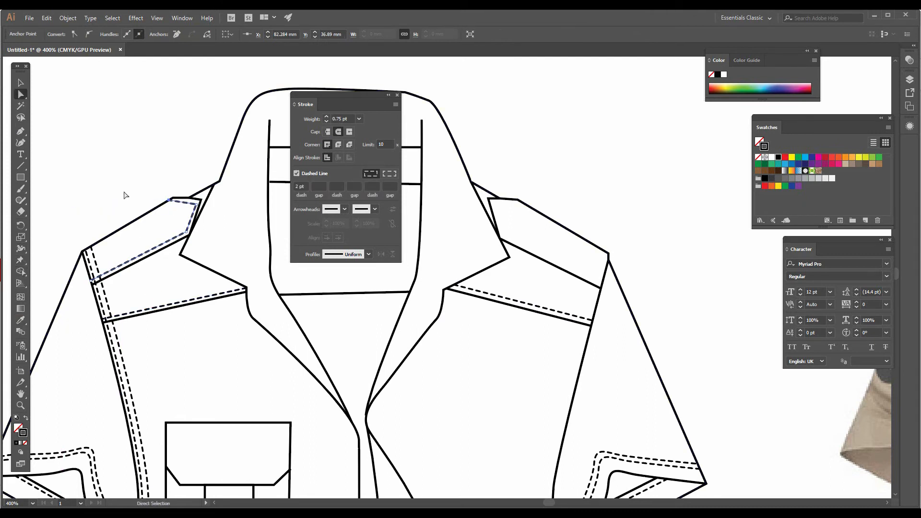
pyautogui.click(123, 197)
# - Draw a circle about 7.5 mm in diameter above the left epaulette, with the default white fill and 1 pt black stroke
pyautogui.moveTo(20, 177); pyautogui.dragTo(58, 197)
pyautogui.click(58, 198)
pyautogui.press('Escape')
pyautogui.moveTo(151, 136); pyautogui.dragTo(194, 178)
pyautogui.press('d')
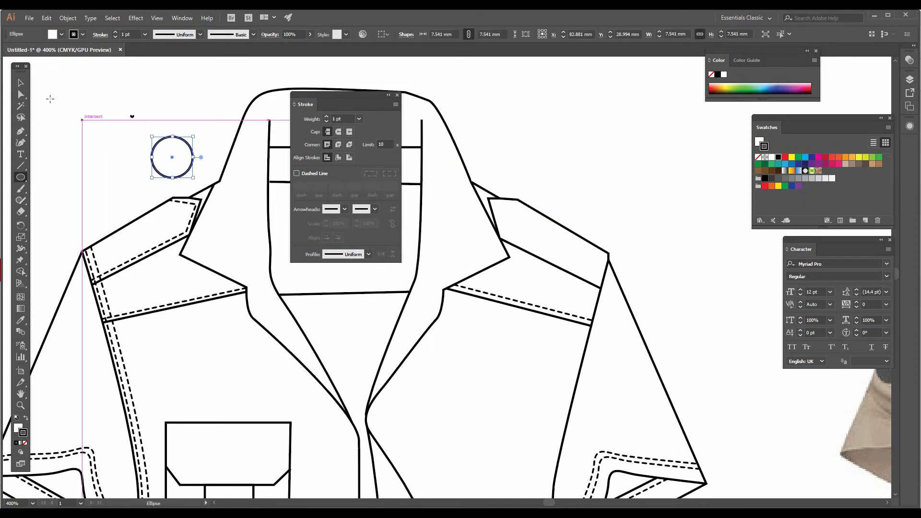
pyautogui.click(19, 85)
pyautogui.click(66, 116)
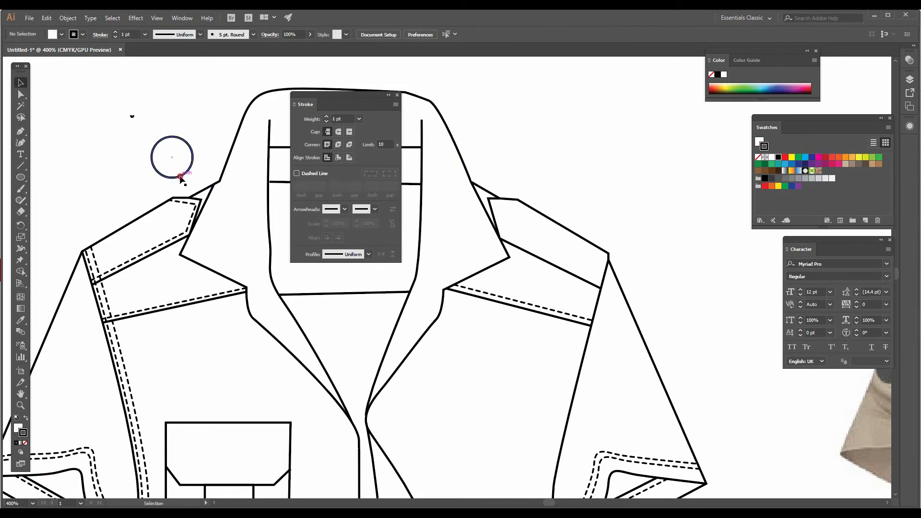
# - Add a copy of the circle scaled to about 1.6 mm inside its upper-left area, and give it the outer circle's stroke style
pyautogui.click(179, 177)
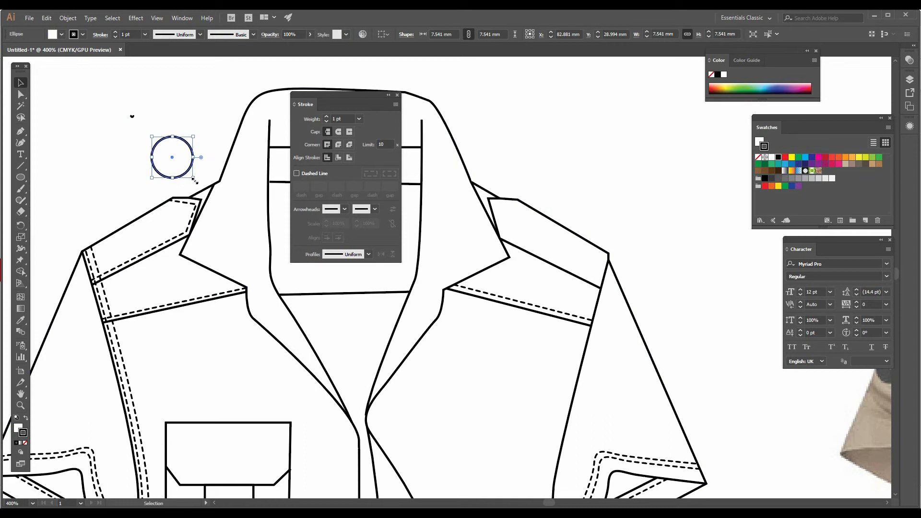
pyautogui.moveTo(195, 180)
pyautogui.mouseDown()
pyautogui.moveTo(165, 155)
pyautogui.moveTo(216, 200)
pyautogui.moveTo(232, 243)
pyautogui.moveTo(159, 282)
pyautogui.mouseUp()
pyautogui.click(212, 122)
pyautogui.press('z')
pyautogui.press('i')
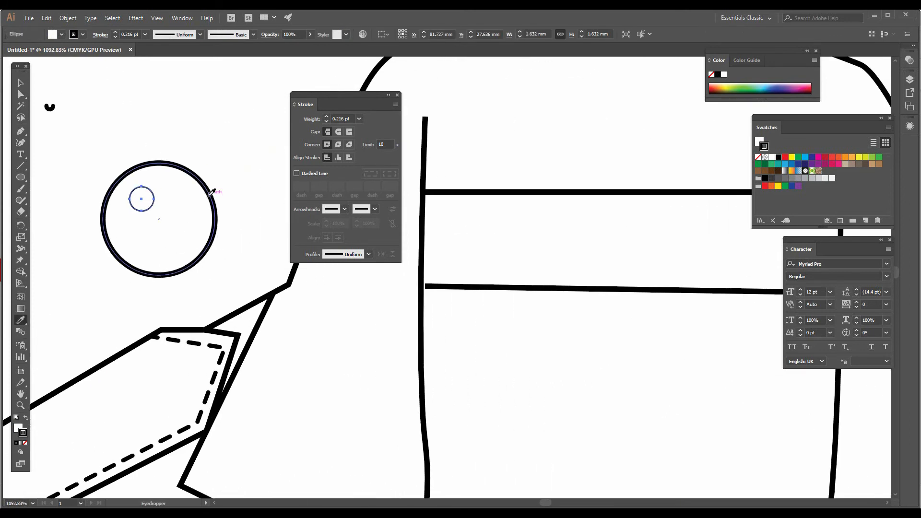
pyautogui.click(214, 189)
# - Scale the small inner circle down to about 1.15 mm as a buttonhole, and deselect it
pyautogui.press('v')
pyautogui.click(208, 154)
pyautogui.click(144, 215)
pyautogui.click(147, 194)
pyautogui.moveTo(153, 186); pyautogui.dragTo(149, 191)
pyautogui.click(138, 130)
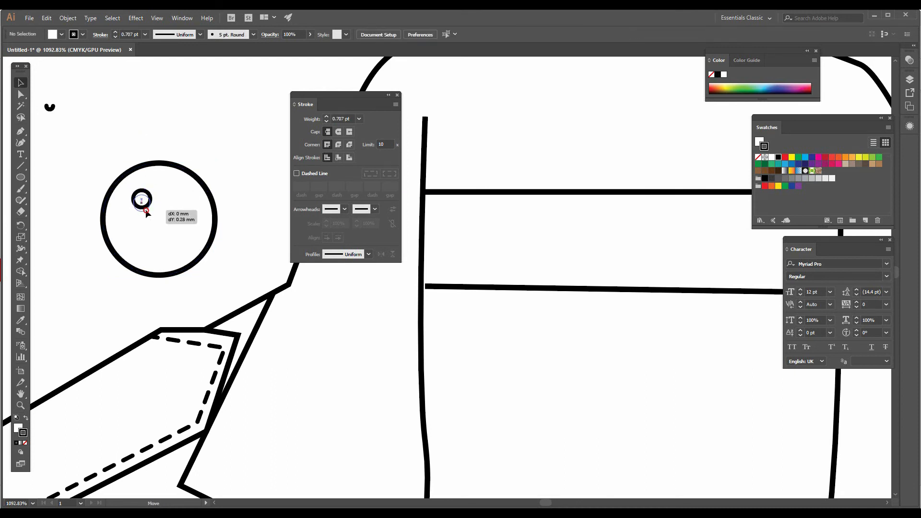
# - Move the hole slightly down, then copy it to a two-by-two layout of four holes inside the circle
pyautogui.click(163, 220)
pyautogui.moveTo(146, 211); pyautogui.dragTo(181, 211)
pyautogui.press('a')
pyautogui.click(190, 159)
pyautogui.moveTo(185, 203); pyautogui.dragTo(176, 247)
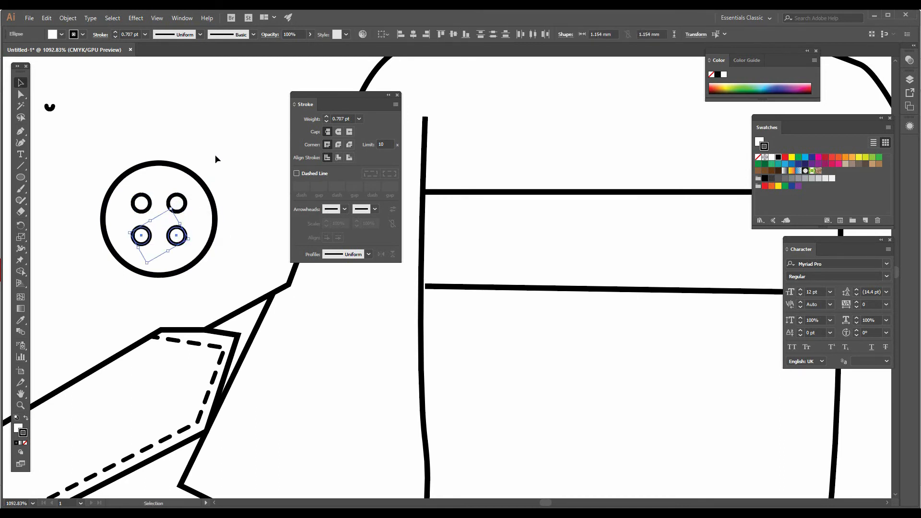
# - Group the outer circle and its four holes as one button
pyautogui.moveTo(223, 148); pyautogui.dragTo(98, 287)
pyautogui.rightClick(172, 236)
pyautogui.click(197, 295)
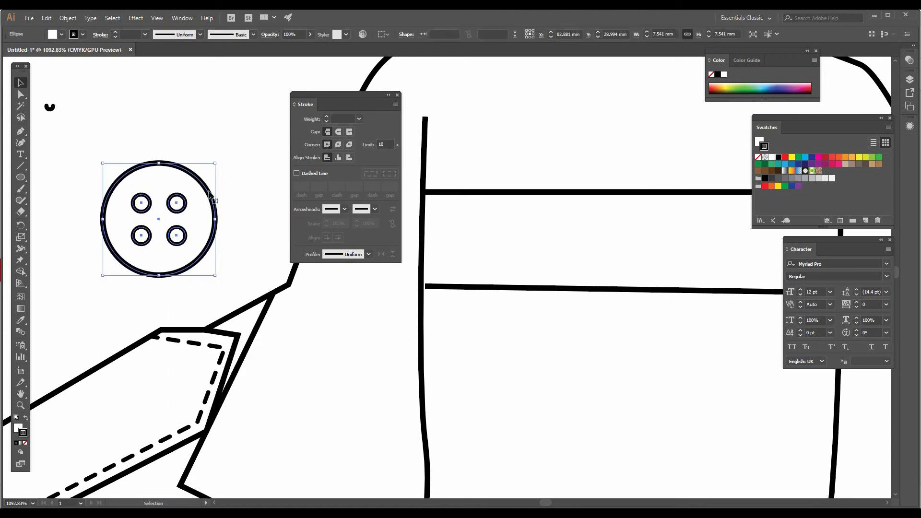
# - Scale the button down and place it inside the collar-side end of the left epaulette's stitching, and deselect it
pyautogui.moveTo(214, 164); pyautogui.dragTo(171, 379)
pyautogui.click(173, 269)
pyautogui.hotkey('ctrl', '-')
pyautogui.hotkey('ctrl', '-')
pyautogui.hotkey('ctrl', '-')
pyautogui.hotkey('ctrl', '-')
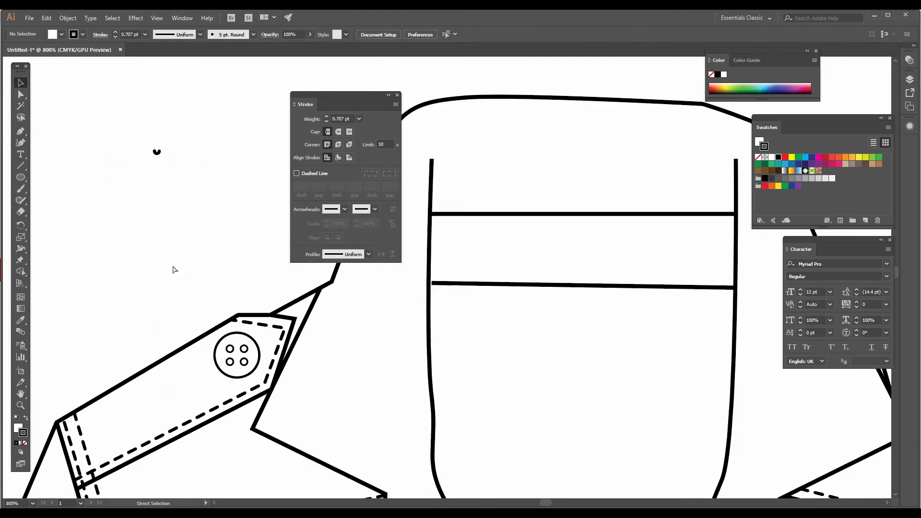
pyautogui.moveTo(242, 350); pyautogui.dragTo(20, 346)
pyautogui.moveTo(138, 312); pyautogui.dragTo(391, 308)
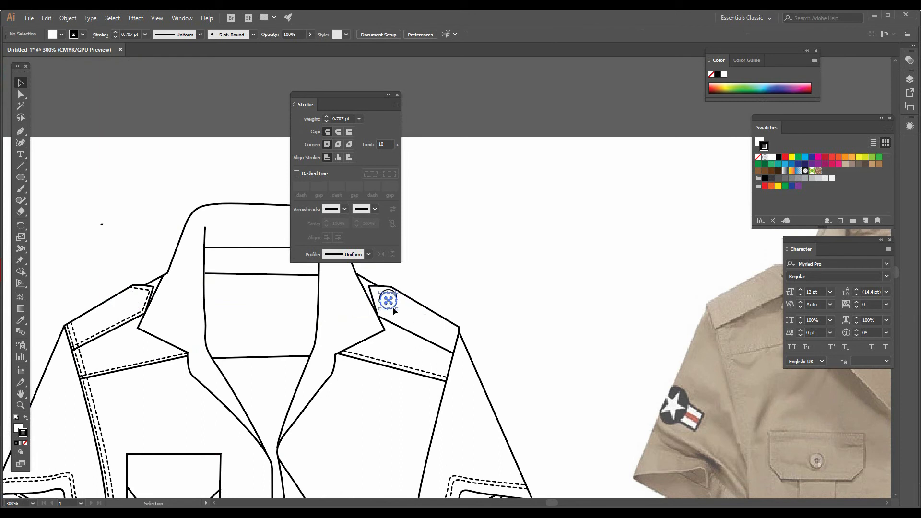
pyautogui.hotkey('ctrl', 'z')
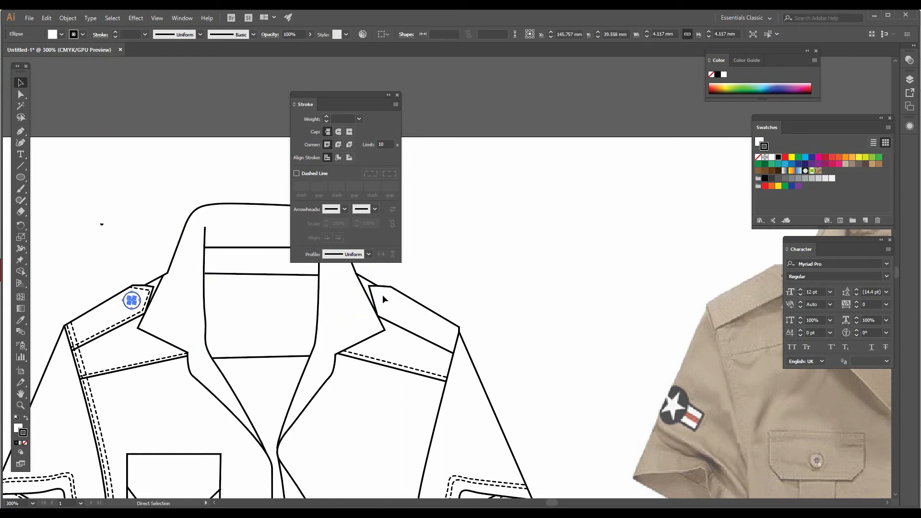
pyautogui.moveTo(143, 300); pyautogui.dragTo(386, 318)
pyautogui.hotkey('ctrl', 'z')
pyautogui.hotkey('ctrl', 'shift', 'a')
# - Copy the grouped button from the left epaulette to the collar-side end of the right epaulette, and deselect it
pyautogui.moveTo(135, 301); pyautogui.dragTo(391, 300)
pyautogui.click(99, 252)
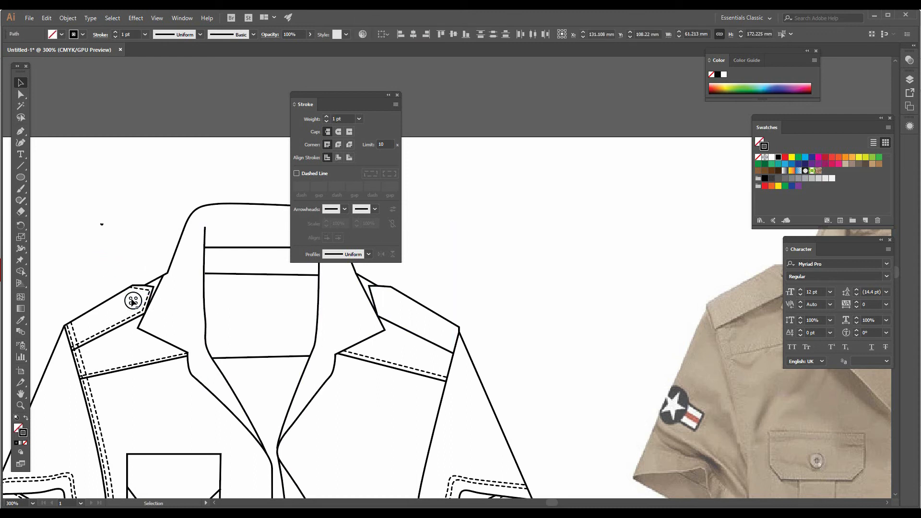
pyautogui.moveTo(135, 301); pyautogui.dragTo(386, 302)
pyautogui.click(438, 254)
# - Draw a stitching line with the Pen tool just inside the right epaulette's edges, starting and ending at the armhole seam
pyautogui.press('p')
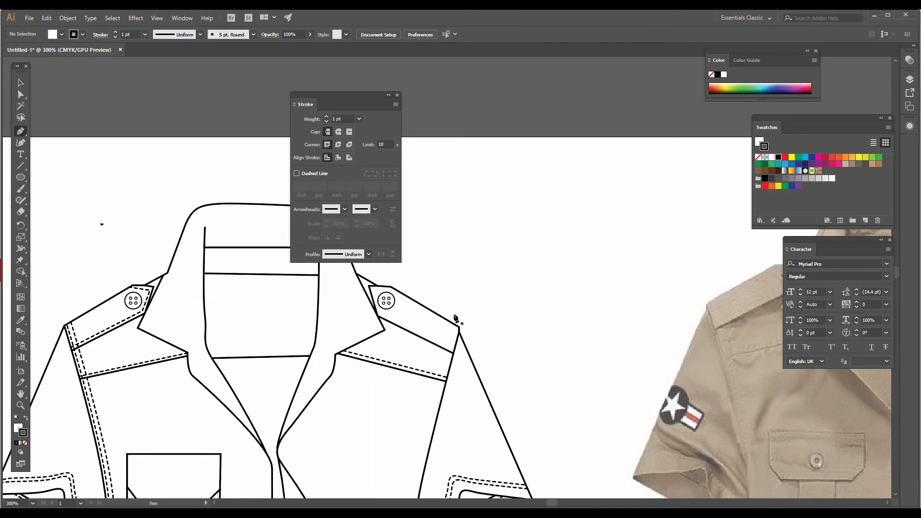
pyautogui.click(459, 332)
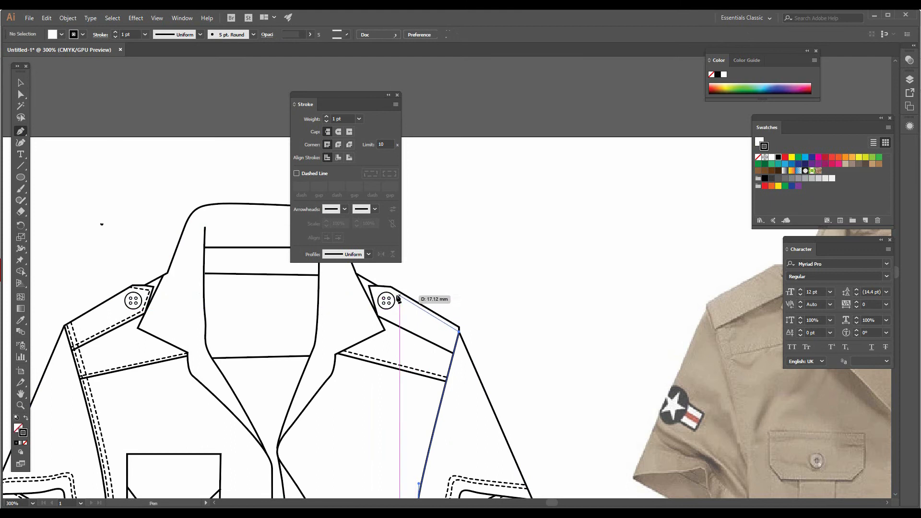
pyautogui.click(392, 290)
pyautogui.click(376, 290)
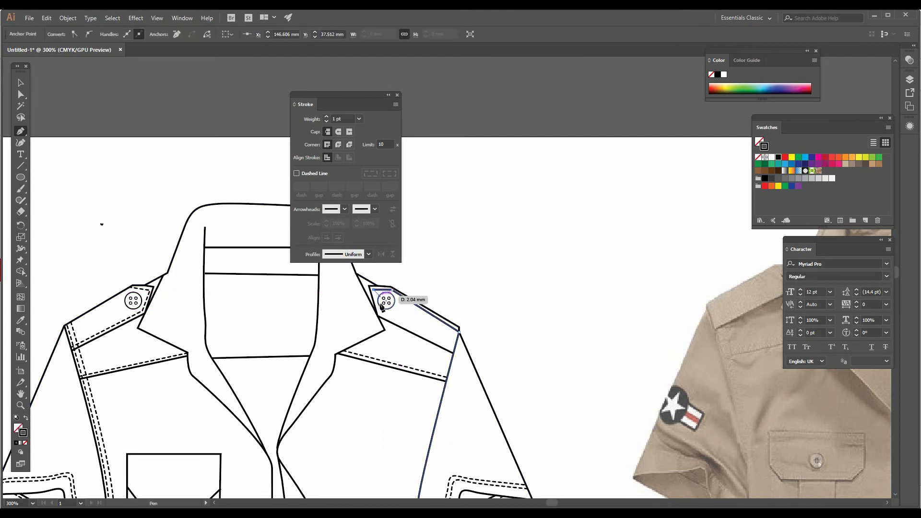
pyautogui.click(379, 310)
pyautogui.click(454, 351)
pyautogui.click(24, 320)
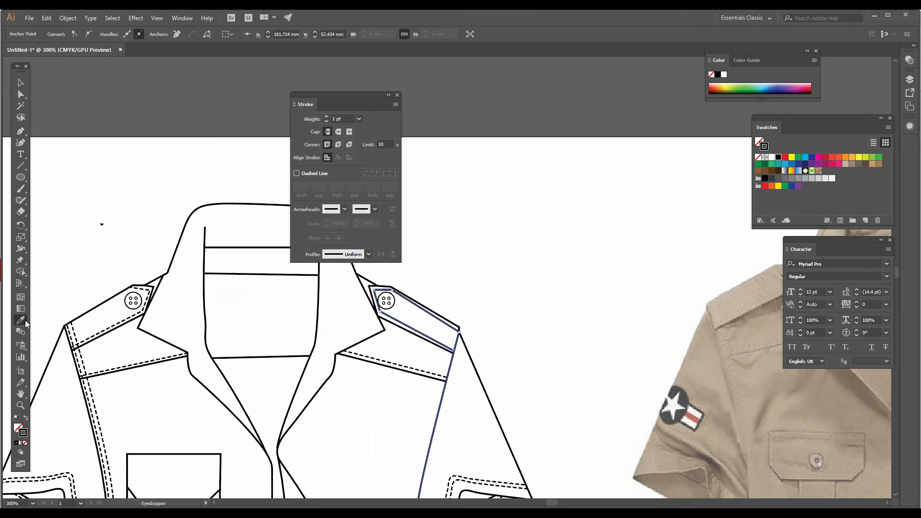
pyautogui.click(101, 329)
pyautogui.press('a')
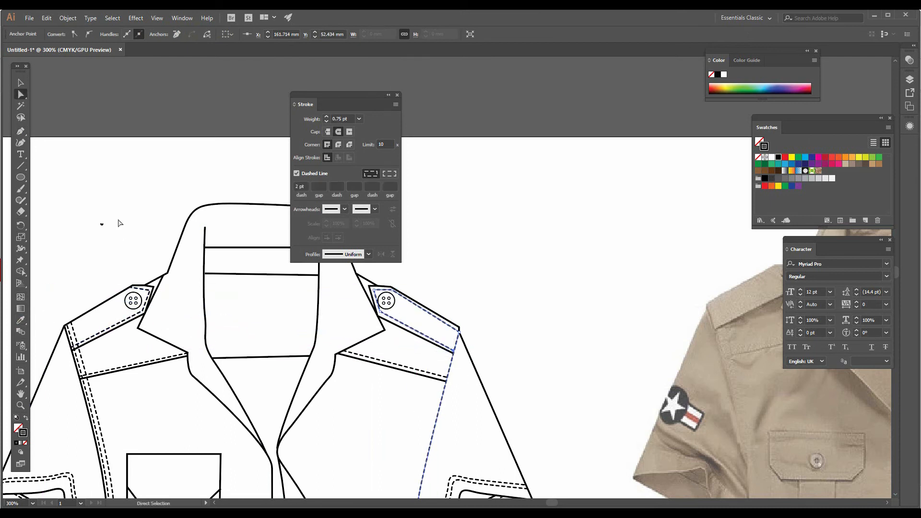
pyautogui.hotkey('ctrl', 'z')
# - Separate the right epaulette's stitching from the armhole seam by erasing the seam's upper tip with the Path Eraser
pyautogui.press('z')
pyautogui.moveTo(441, 330)
pyautogui.mouseDown()
pyautogui.moveTo(554, 420)
pyautogui.moveTo(542, 435)
pyautogui.moveTo(355, 329)
pyautogui.moveTo(279, 416)
pyautogui.mouseUp()
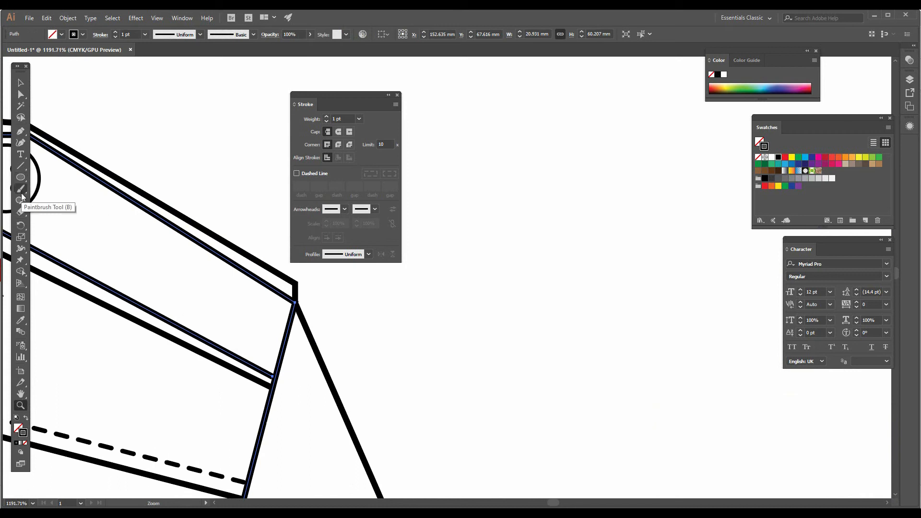
pyautogui.press('n')
pyautogui.moveTo(24, 203); pyautogui.dragTo(62, 230)
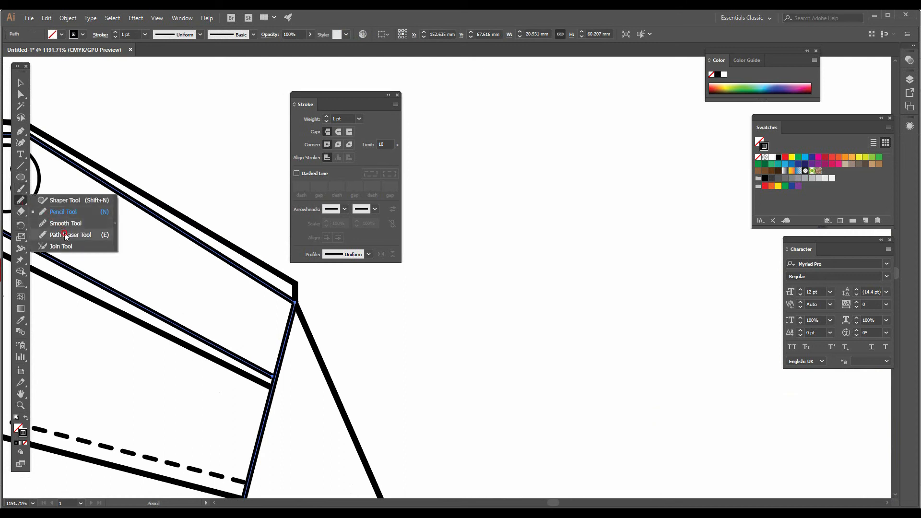
pyautogui.click(65, 235)
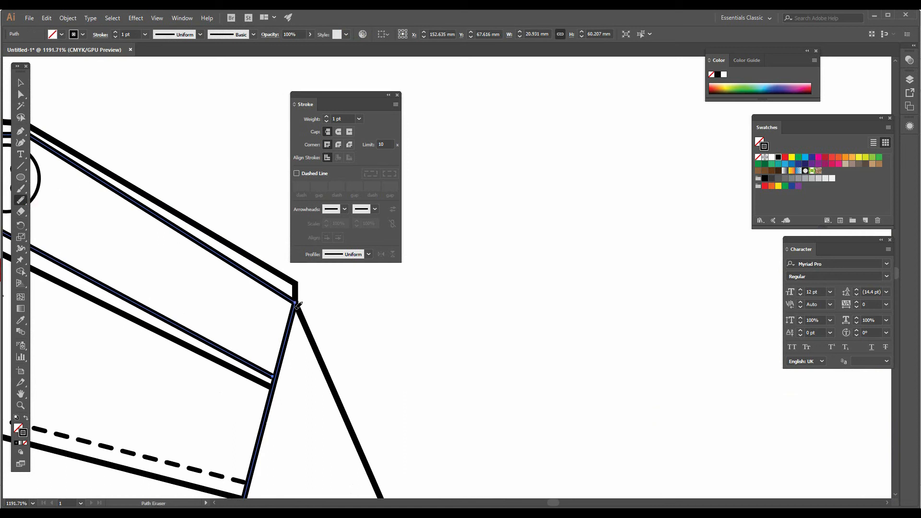
pyautogui.moveTo(297, 300); pyautogui.dragTo(293, 311)
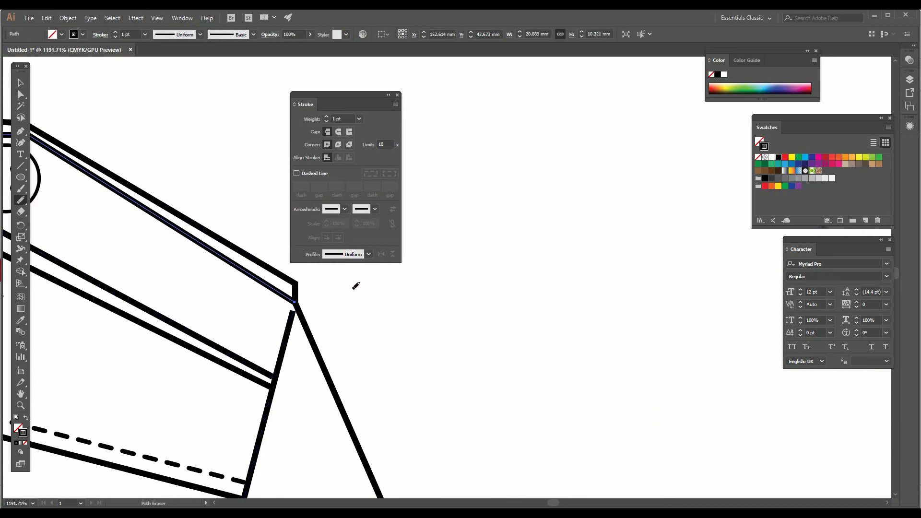
# - Give both parts of the right epaulette's stitching the 0.75 pt dashed stroke sampled from the yoke stitching
pyautogui.click(21, 94)
pyautogui.click(205, 146)
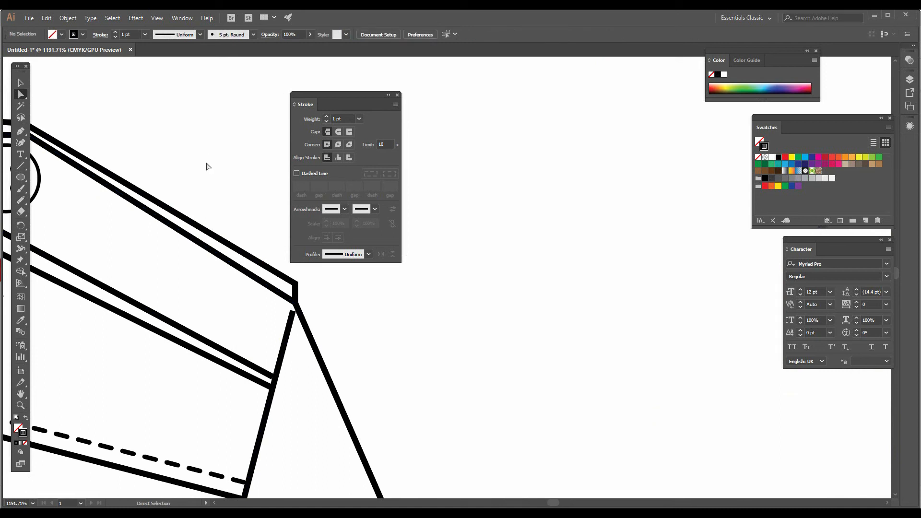
pyautogui.click(216, 253)
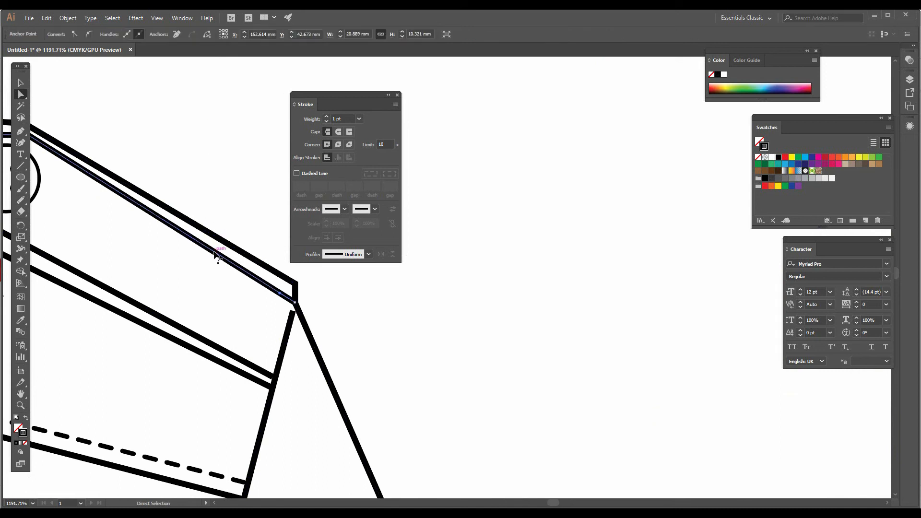
pyautogui.keyDown('shift'); pyautogui.click(202, 336); pyautogui.keyUp('shift')
pyautogui.moveTo(160, 279); pyautogui.dragTo(367, 288)
pyautogui.click(21, 320)
pyautogui.click(106, 402)
pyautogui.click(106, 402)
pyautogui.press('a')
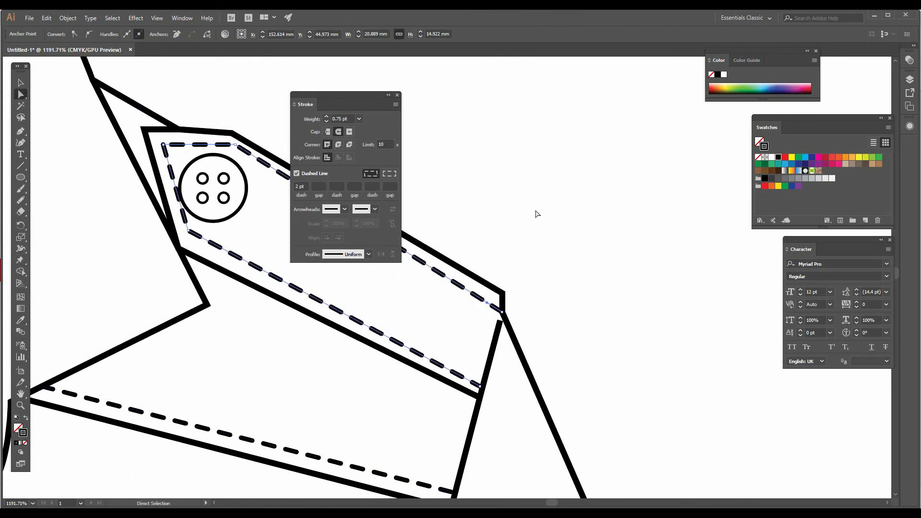
# - Extend the right armhole seam's upper end back to the epaulette's shoulder corner, and deselect it
pyautogui.click(537, 213)
pyautogui.moveTo(499, 323); pyautogui.dragTo(502, 312)
pyautogui.click(529, 272)
# - Copy the bottom hem segment of the shirt body in place and nudge the copy slightly upward
pyautogui.hotkey('ctrl', '-')
pyautogui.hotkey('ctrl', '-')
pyautogui.hotkey('ctrl', '-')
pyautogui.hotkey('ctrl', '-')
pyautogui.hotkey('ctrl', '-')
pyautogui.hotkey('ctrl', '-')
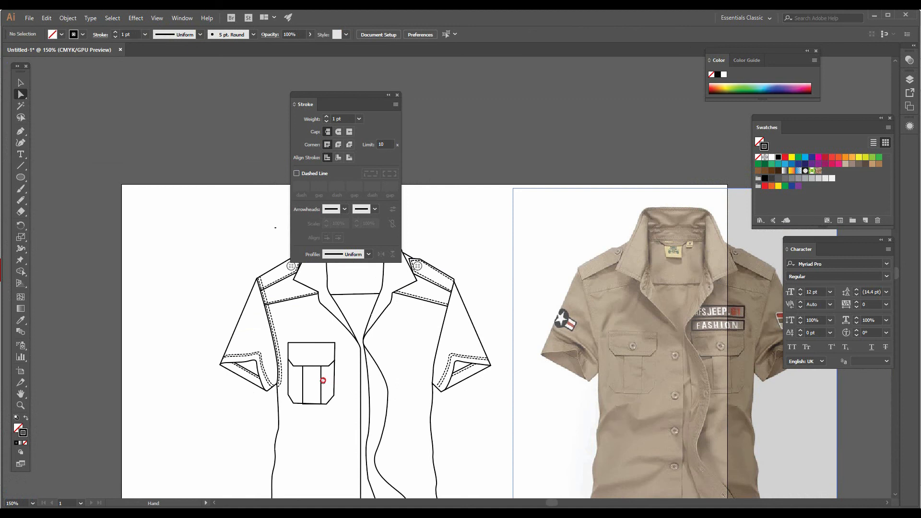
pyautogui.moveTo(322, 379); pyautogui.dragTo(192, 198)
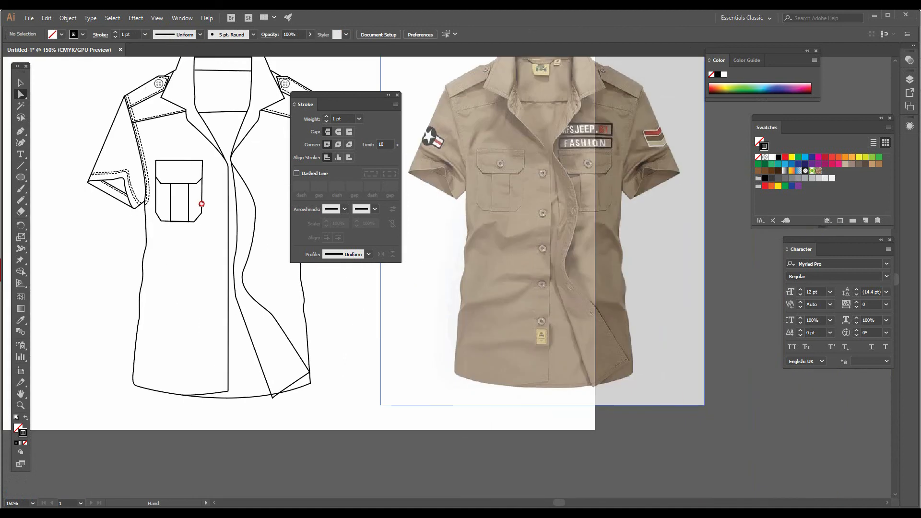
pyautogui.click(222, 399)
pyautogui.hotkey('ctrl', 'c')
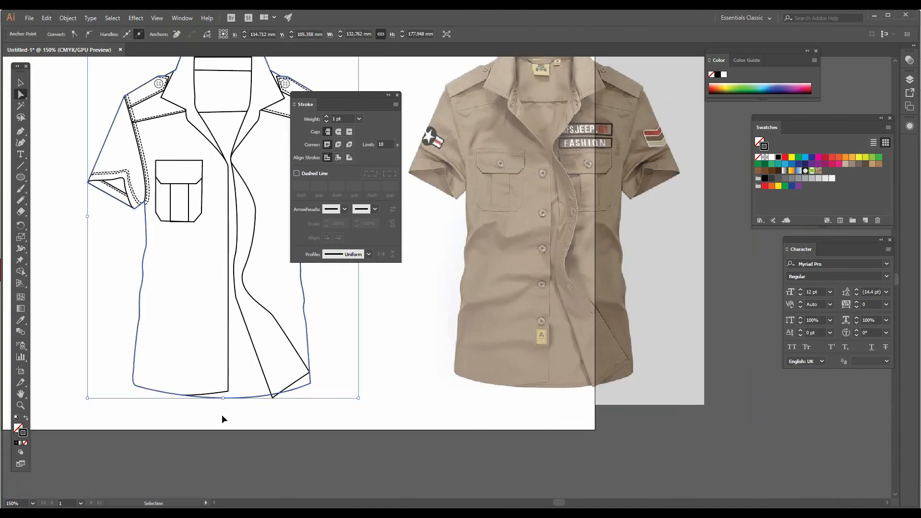
pyautogui.hotkey('ctrl', 'f')
pyautogui.press('Up')
pyautogui.press('Up')
pyautogui.press('Up')
pyautogui.press('Up')
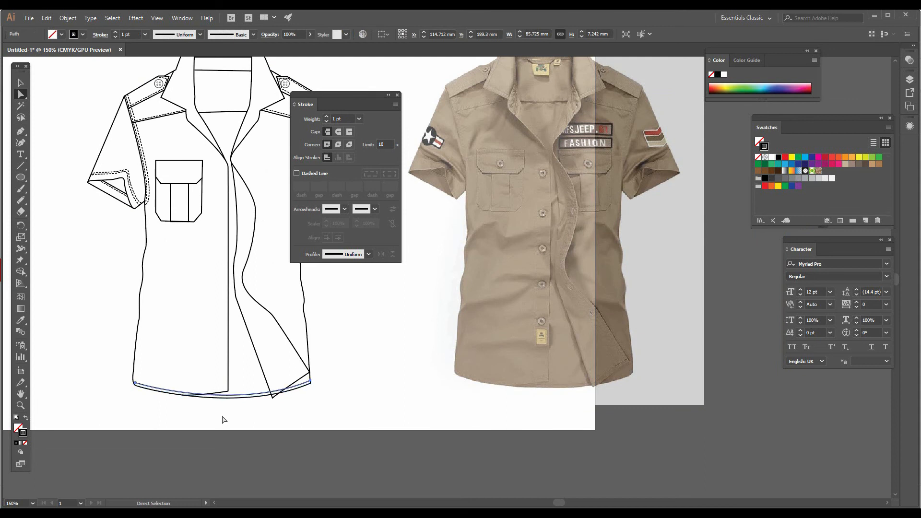
# - Apply the armhole stitching's 0.75 pt dashed stroke to the hem copy and erase its part across the left front panel
pyautogui.click(21, 320)
pyautogui.click(149, 196)
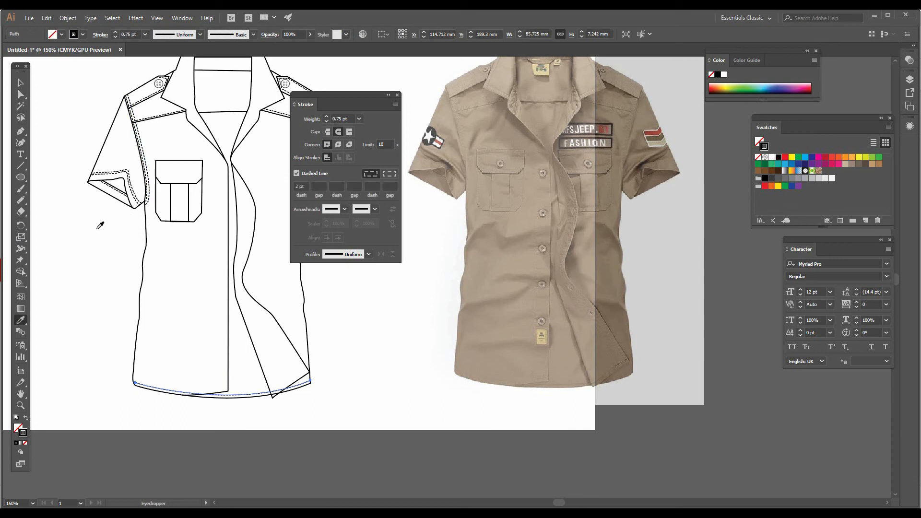
pyautogui.click(21, 200)
pyautogui.moveTo(205, 390); pyautogui.dragTo(126, 372)
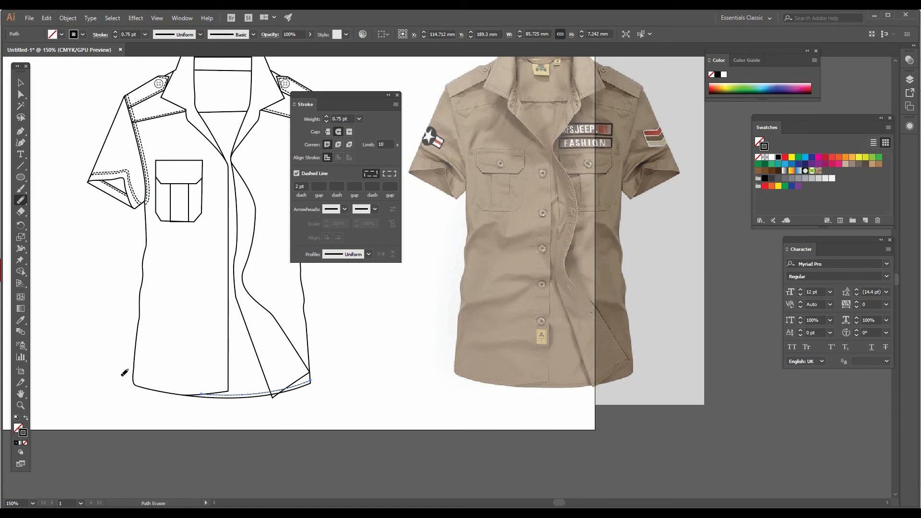
pyautogui.hotkey('ctrl', 'shift', 'a')
pyautogui.press('a')
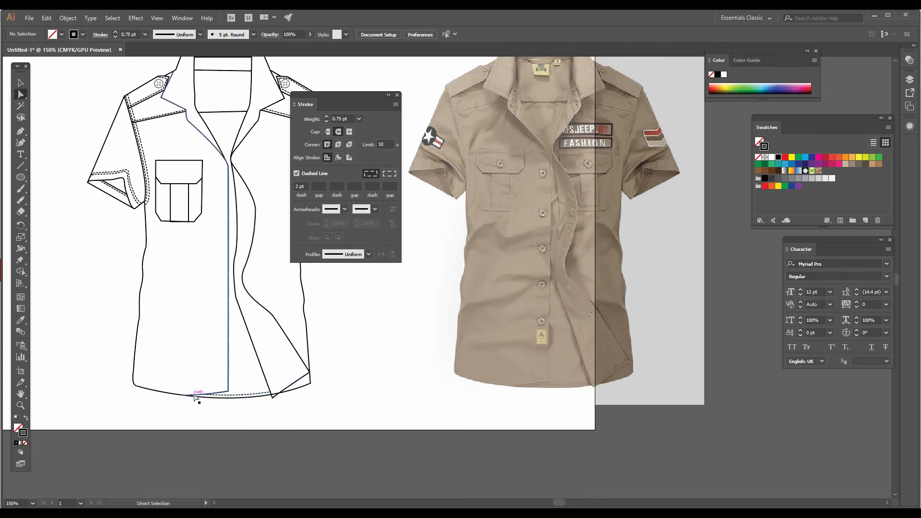
# - Copy the left front panel's lower edge together with the body's hem segment in place, and nudge both copies slightly upward
pyautogui.click(221, 396)
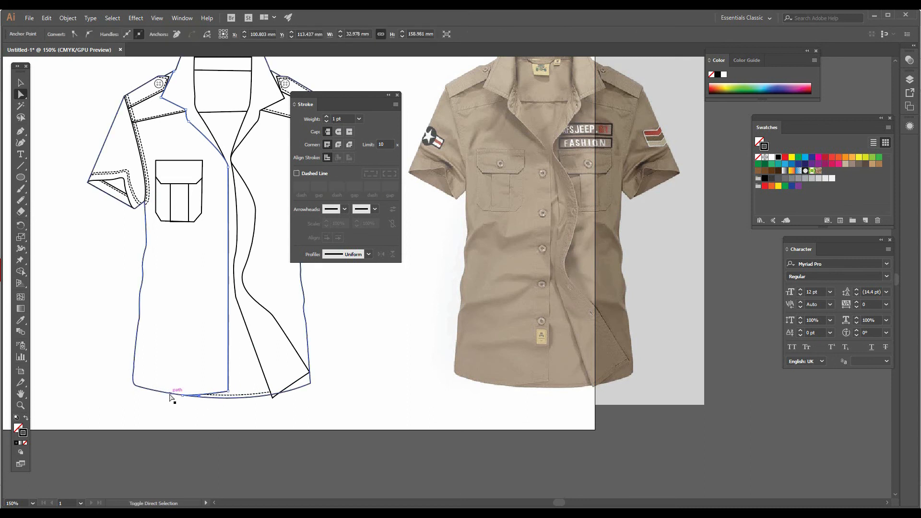
pyautogui.press('v')
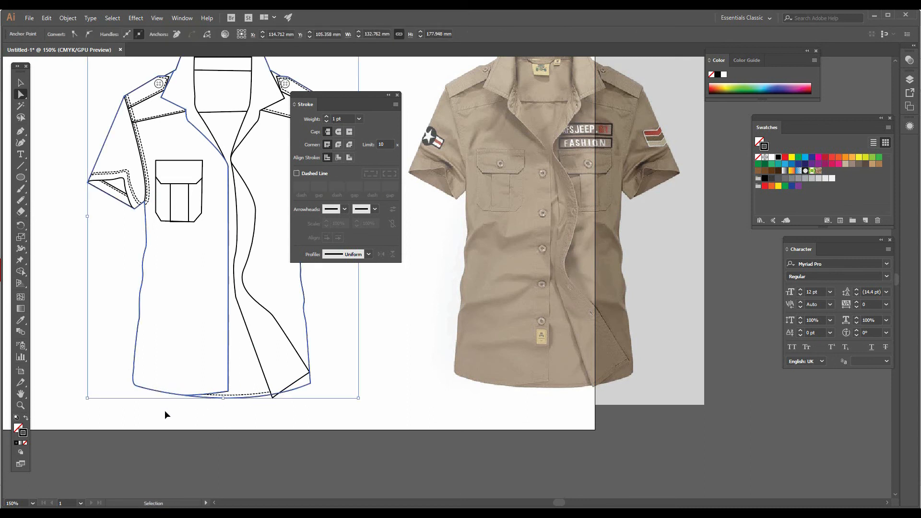
pyautogui.press('a')
pyautogui.press('Up')
pyautogui.press('Up')
pyautogui.press('Up')
pyautogui.press('Up')
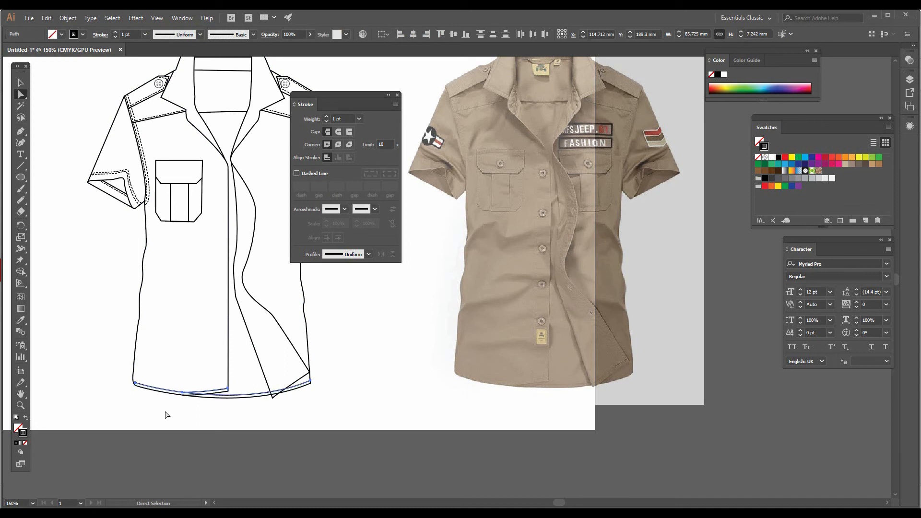
# - Apply the armhole stitching's 0.75 pt dashed stroke to both raised hem copies, and deselect them
pyautogui.press('i')
pyautogui.click(148, 176)
pyautogui.press('a')
pyautogui.click(138, 374)
# - Erase only the short stretch of body hem stitching between the front panel's stitching and its lower edge, and deselect the path
pyautogui.press('z')
pyautogui.moveTo(202, 397); pyautogui.dragTo(321, 298)
pyautogui.press('a')
pyautogui.click(275, 301)
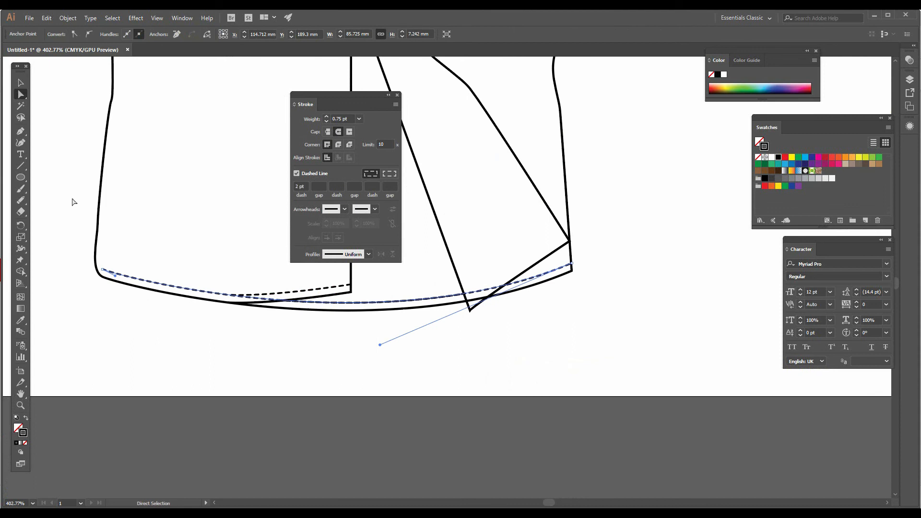
pyautogui.click(21, 203)
pyautogui.moveTo(283, 299); pyautogui.dragTo(83, 258)
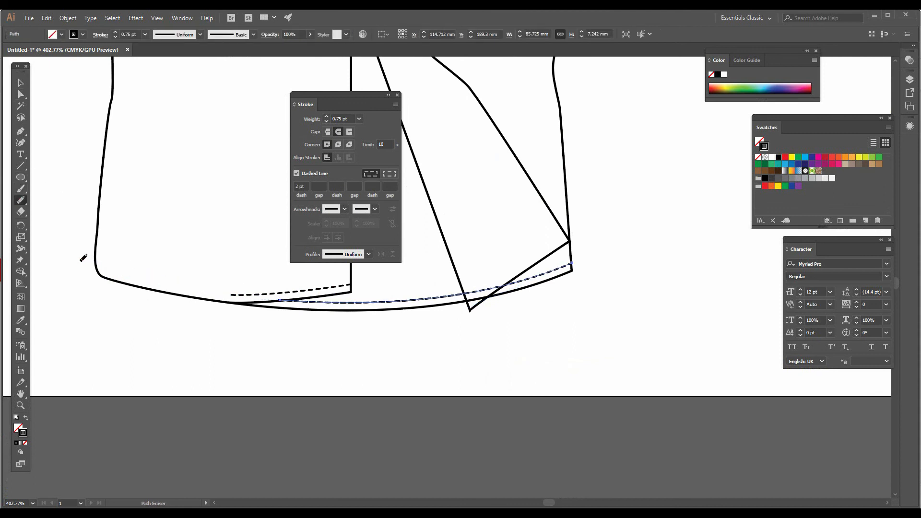
pyautogui.hotkey('ctrl', 'z')
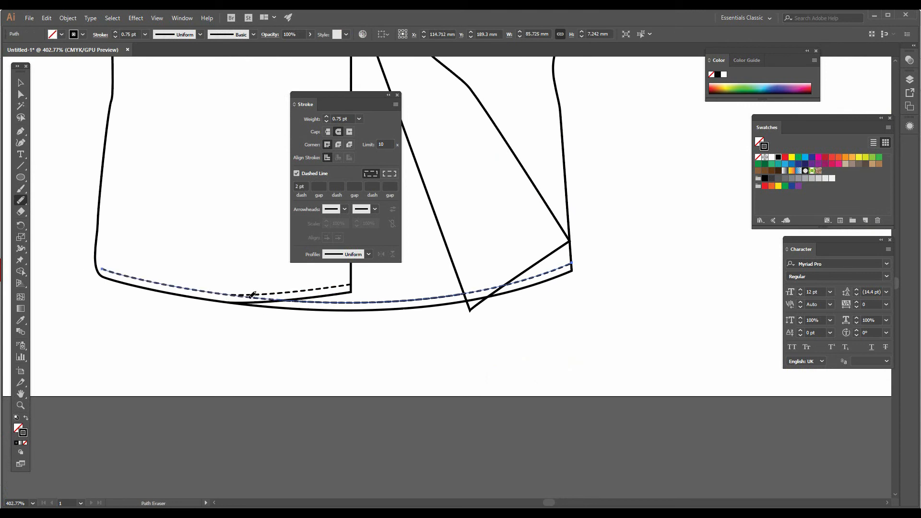
pyautogui.moveTo(248, 296); pyautogui.dragTo(286, 304)
pyautogui.press('a')
pyautogui.click(277, 359)
# - Copy the lower edge of the turned-back right front panel in place and nudge the copy slightly up and left
pyautogui.moveTo(344, 350)
pyautogui.mouseDown()
pyautogui.moveTo(289, 382)
pyautogui.moveTo(242, 393)
pyautogui.mouseUp()
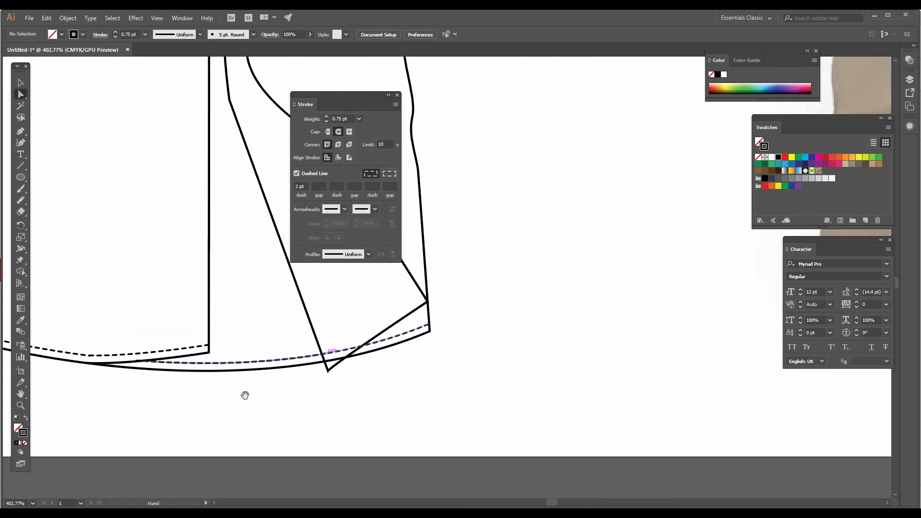
pyautogui.click(370, 343)
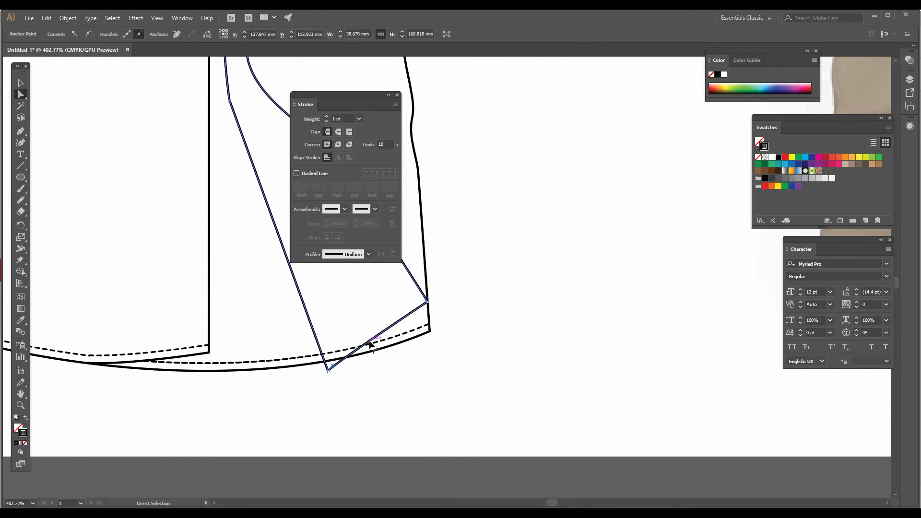
pyautogui.scroll(10, 369, 342)
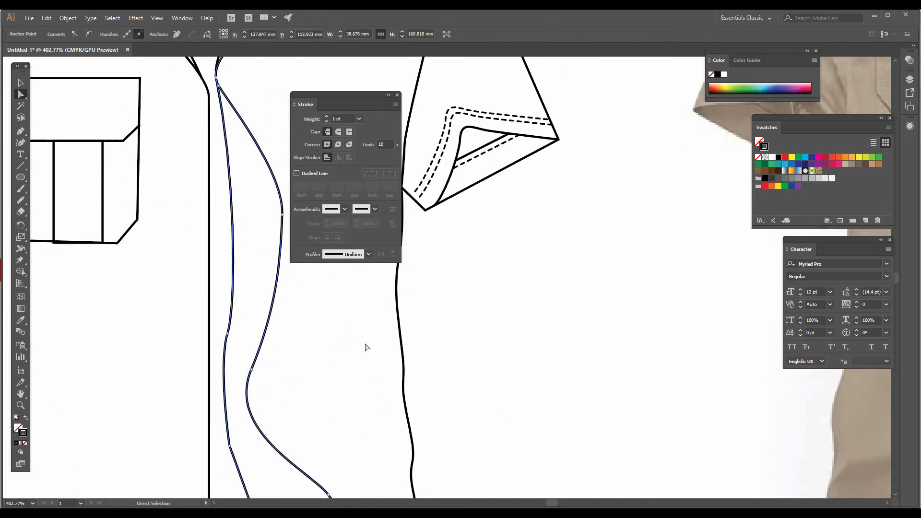
pyautogui.scroll(10, 366, 346)
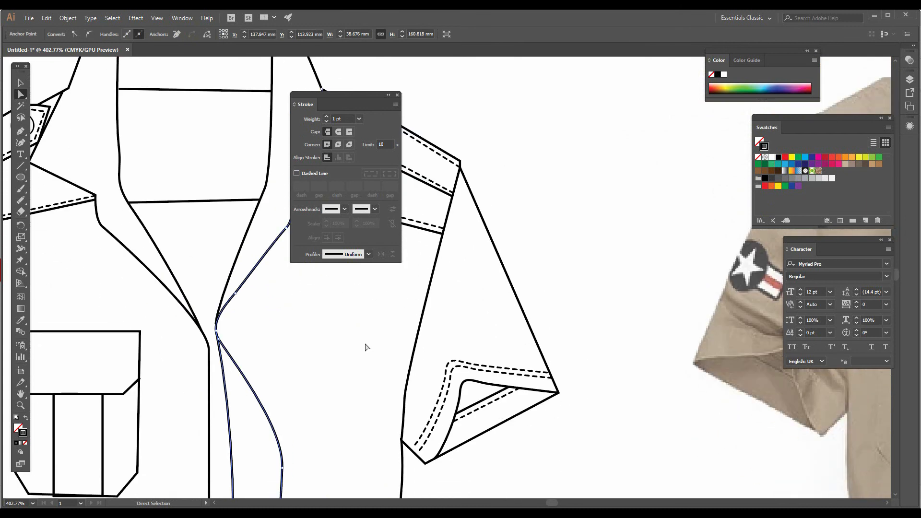
pyautogui.scroll(-15, 366, 346)
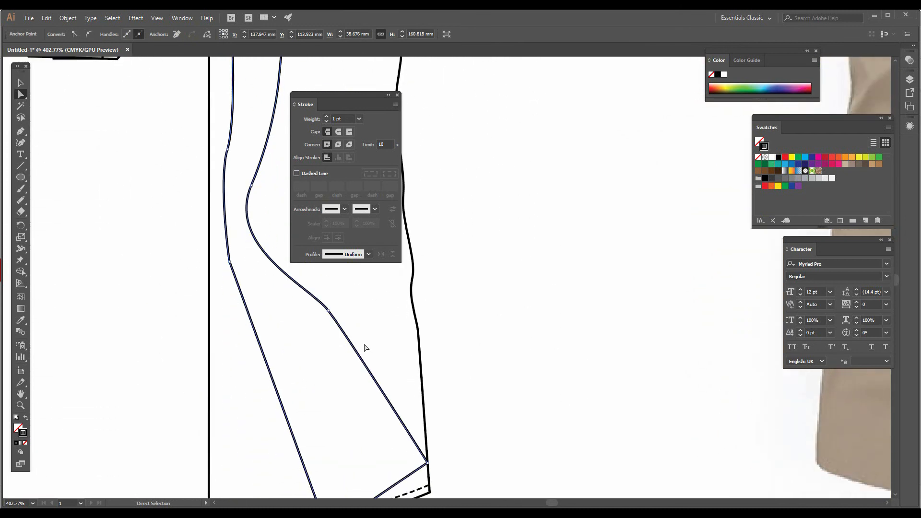
pyautogui.scroll(-3, 365, 348)
pyautogui.press('space')
pyautogui.moveTo(340, 360); pyautogui.dragTo(257, 289)
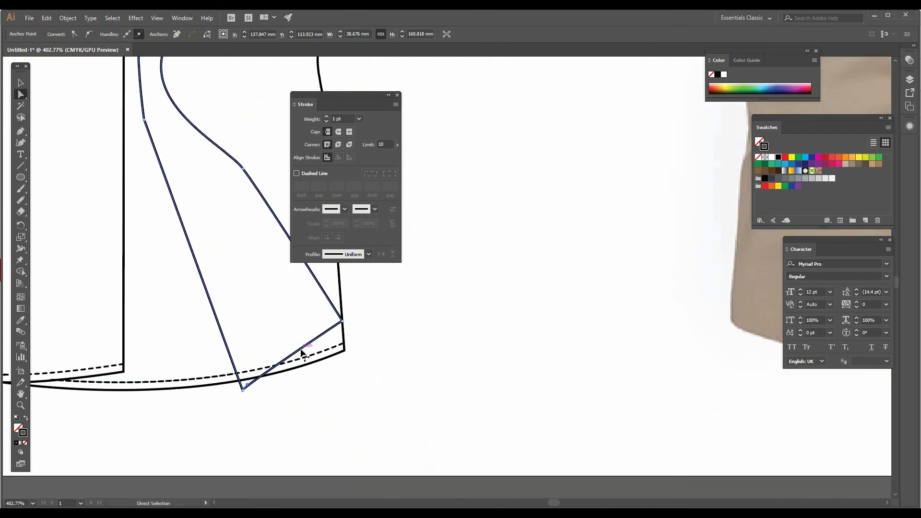
pyautogui.click(348, 370)
pyautogui.click(307, 346)
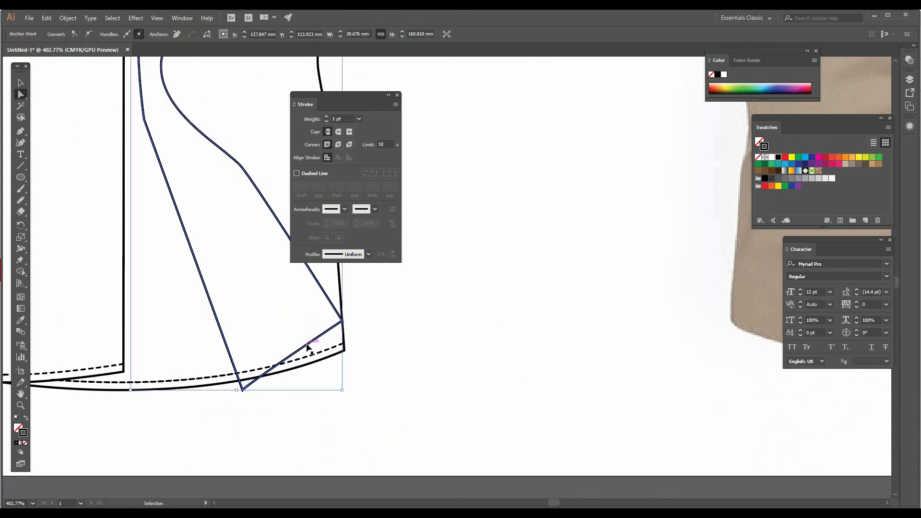
pyautogui.click(307, 346)
pyautogui.press('Up')
pyautogui.press('Up')
pyautogui.press('Up')
pyautogui.press('Up')
pyautogui.press('Left')
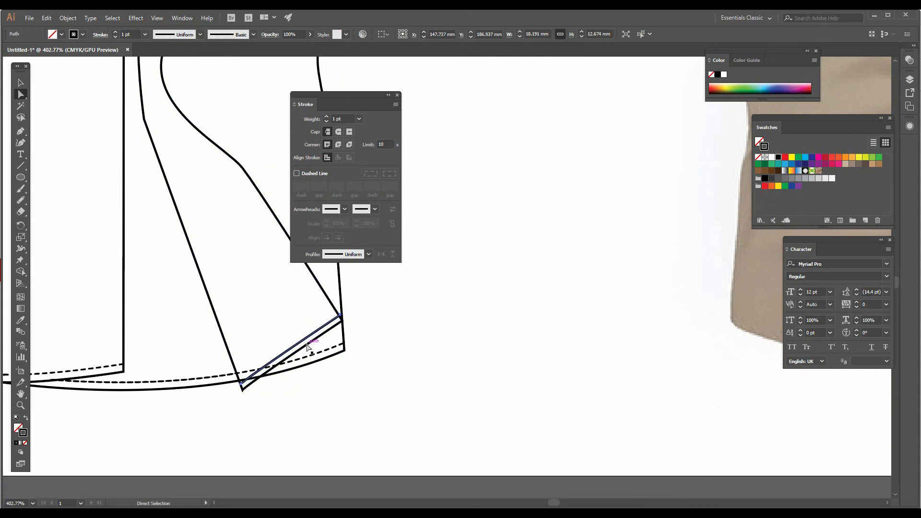
# - Apply the hem stitching's 0.75 pt dashed stroke to the copied lower edge of the right front panel and deselect it
pyautogui.press('i')
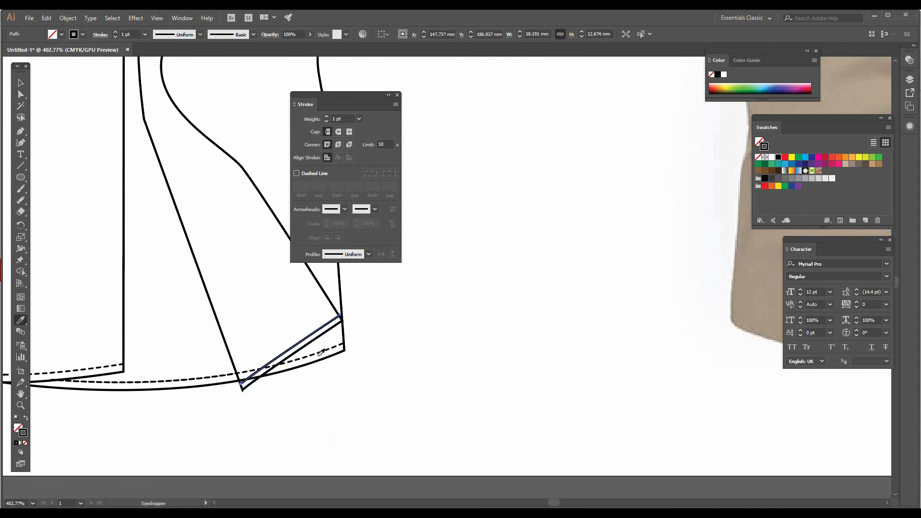
pyautogui.click(320, 353)
pyautogui.press('a')
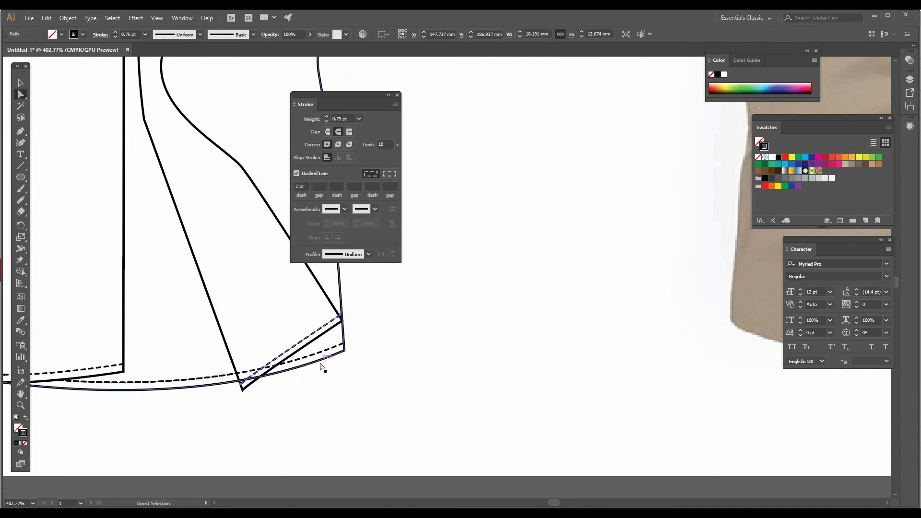
pyautogui.click(319, 386)
# - Erase the stretch of body hem stitching that crosses the right front panel's lower corner, leaving nothing selected
pyautogui.click(312, 355)
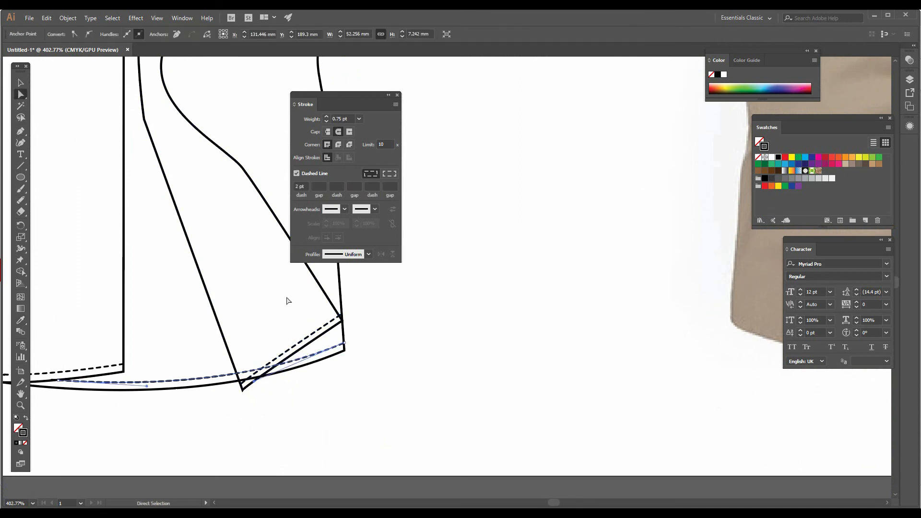
pyautogui.click(21, 201)
pyautogui.moveTo(279, 365); pyautogui.dragTo(238, 373)
pyautogui.press('a')
pyautogui.click(265, 404)
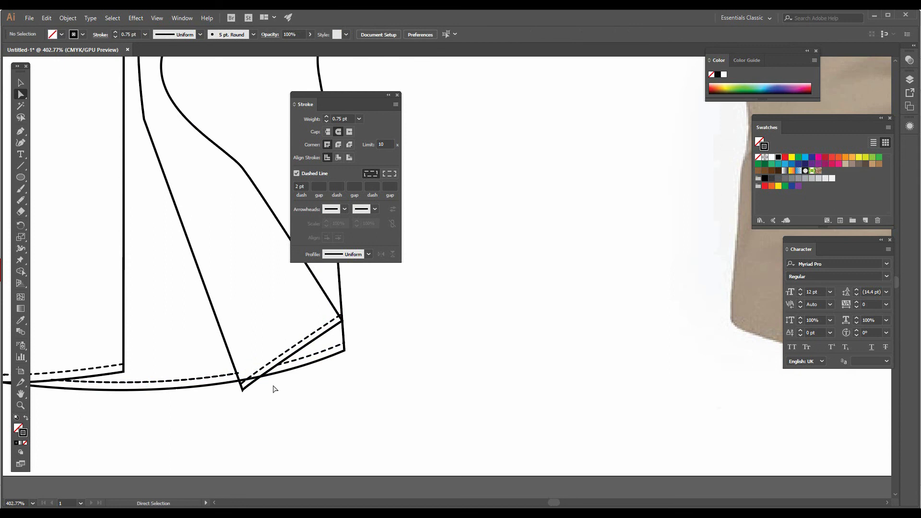
pyautogui.click(281, 373)
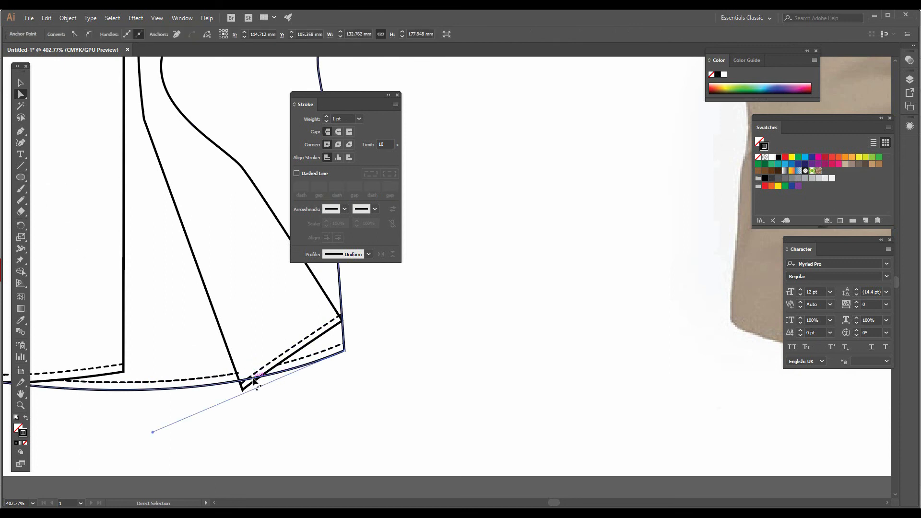
pyautogui.click(294, 391)
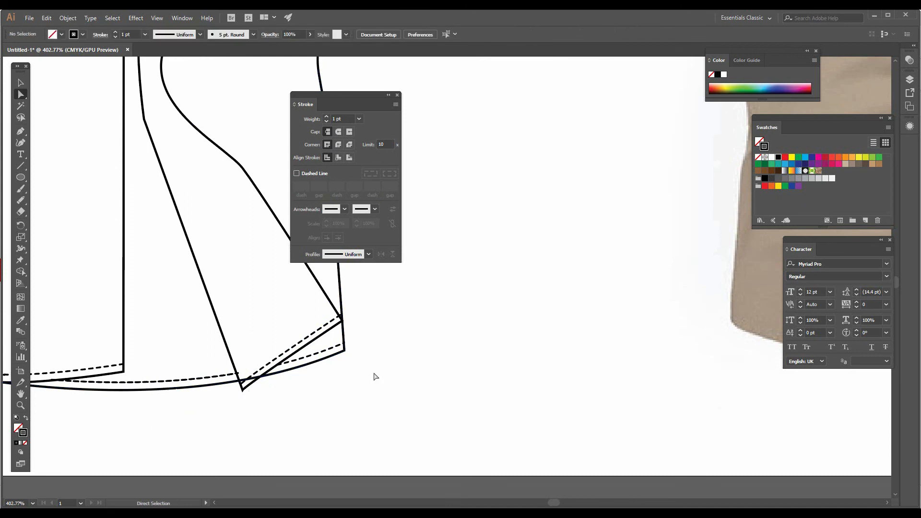
# - Draw a line about 7.5 mm long from the left side of the neckline to the left collar notch
pyautogui.scroll(7, 450, 383)
pyautogui.moveTo(257, 344); pyautogui.dragTo(353, 462)
pyautogui.moveTo(227, 320); pyautogui.dragTo(265, 430)
pyautogui.moveTo(271, 320); pyautogui.dragTo(469, 436)
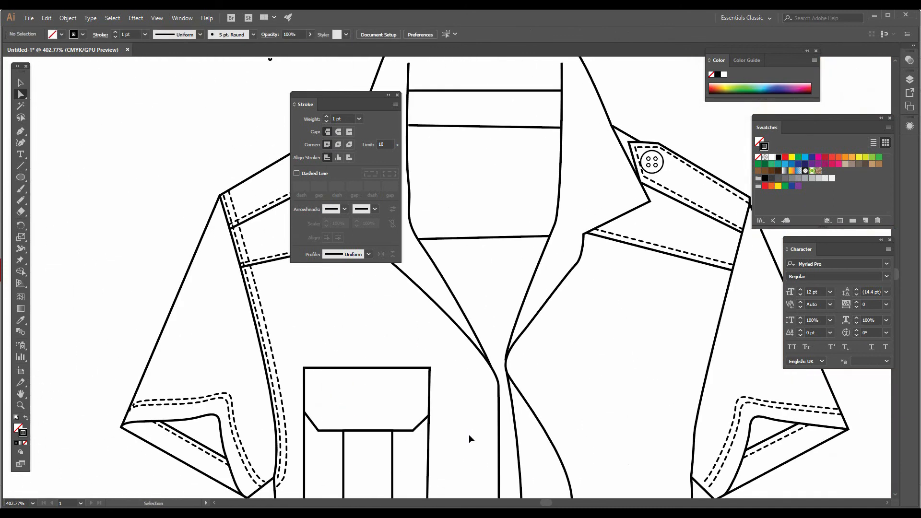
pyautogui.hotkey('ctrl', '-')
pyautogui.hotkey('ctrl', '-')
pyautogui.hotkey('ctrl', '-')
pyautogui.hotkey('ctrl', '-')
pyautogui.moveTo(471, 421)
pyautogui.mouseDown()
pyautogui.moveTo(252, 371)
pyautogui.moveTo(212, 329)
pyautogui.mouseUp()
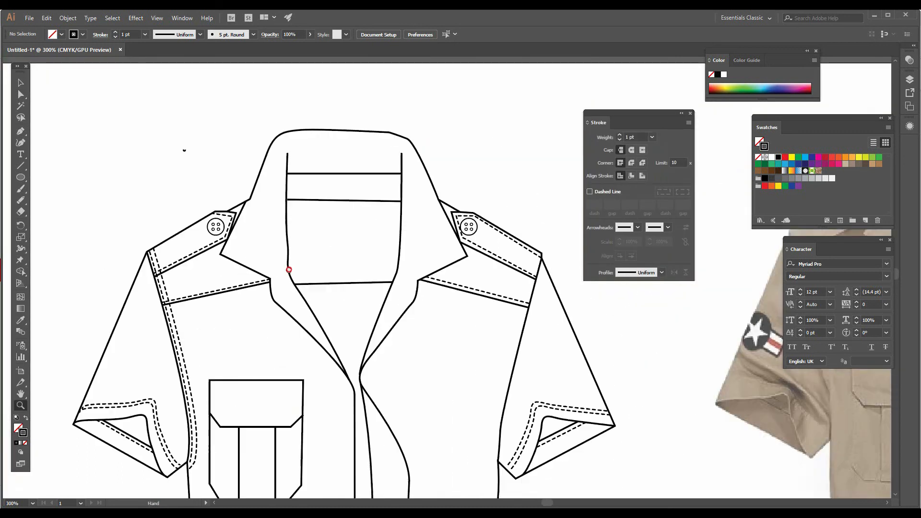
pyautogui.click(247, 257)
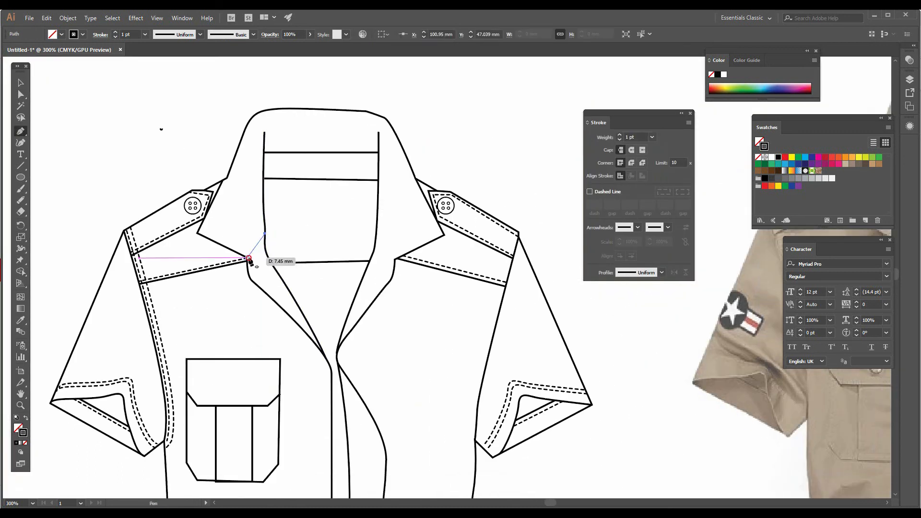
# - Offset a copy of the left collar point's edge slightly inward and apply the yoke stitching's dashed stroke to it
pyautogui.press('a')
pyautogui.moveTo(199, 236); pyautogui.dragTo(203, 233)
pyautogui.press('i')
pyautogui.click(226, 262)
# - Copy the right collar point's edge in place, shift it slightly inward and apply the yoke stitching's dashed stroke
pyautogui.keyDown('ctrl'); pyautogui.click(372, 206); pyautogui.keyUp('ctrl')
pyautogui.click(444, 235)
pyautogui.hotkey('ctrl', 'c')
pyautogui.hotkey('ctrl', 'f')
pyautogui.moveTo(444, 236); pyautogui.dragTo(440, 233)
pyautogui.press('i')
pyautogui.click(473, 273)
pyautogui.click(451, 214)
# - Offset a copy of the inner neckband's upper line slightly downward and give it the dashed topstitch stroke
pyautogui.press('z')
pyautogui.click(357, 190)
pyautogui.click(356, 189)
pyautogui.press('v')
pyautogui.moveTo(373, 203); pyautogui.dragTo(368, 209)
pyautogui.press('i')
pyautogui.click(567, 276)
# - Offset a copy of the inner neckband's lower line slightly upward, give it the dashed topstitch stroke and deselect it
pyautogui.press('a')
pyautogui.moveTo(436, 258); pyautogui.dragTo(435, 252)
pyautogui.press('i')
pyautogui.click(566, 389)
pyautogui.keyDown('ctrl'); pyautogui.click(428, 230); pyautogui.keyUp('ctrl')
pyautogui.hotkey('ctrl', '-')
pyautogui.moveTo(394, 445); pyautogui.dragTo(398, 255)
pyautogui.scroll(-2, 399, 259)
pyautogui.click(453, 243)
pyautogui.moveTo(491, 276)
pyautogui.mouseDown()
pyautogui.moveTo(456, 440)
pyautogui.moveTo(422, 215)
pyautogui.mouseUp()
pyautogui.hotkey('ctrl', 'c')
pyautogui.hotkey('ctrl', 'f')
pyautogui.press('Left')
pyautogui.press('Left')
pyautogui.press('Left')
pyautogui.press('Left')
pyautogui.press('Delete')
# - Duplicate the right front panel's outline slightly inward and remove all of the copy except the line following the outer curved edge
pyautogui.press('v')
pyautogui.moveTo(453, 318)
pyautogui.mouseDown()
pyautogui.moveTo(440, 317)
pyautogui.moveTo(444, 325)
pyautogui.mouseUp()
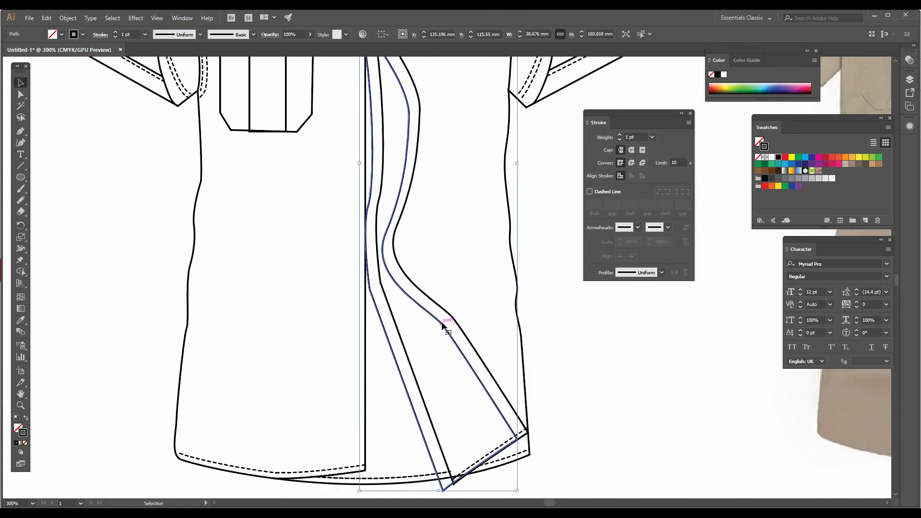
pyautogui.press('n')
pyautogui.moveTo(504, 449); pyautogui.dragTo(371, 115)
pyautogui.scroll(1, 386, 197)
pyautogui.scroll(3, 388, 194)
pyautogui.moveTo(371, 263); pyautogui.dragTo(361, 156)
pyautogui.moveTo(411, 130); pyautogui.dragTo(387, 203)
pyautogui.press('a')
pyautogui.click(398, 214)
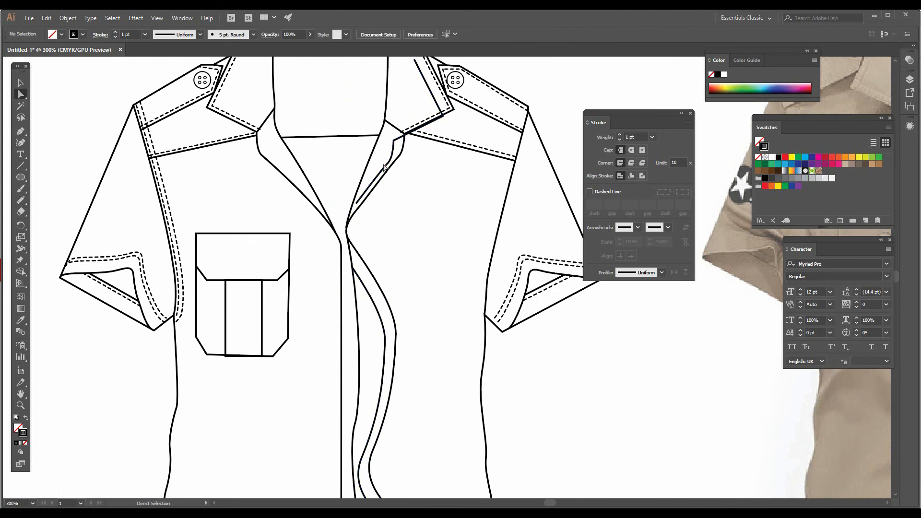
pyautogui.click(401, 144)
pyautogui.press('Delete')
# - Adjust the end of the copied line inside the right front panel's curved edge and apply the dashed topstitch stroke
pyautogui.scroll(-3, 403, 273)
pyautogui.scroll(-3, 404, 273)
pyautogui.click(397, 302)
pyautogui.moveTo(382, 286); pyautogui.dragTo(384, 283)
pyautogui.press('i')
pyautogui.click(479, 440)
pyautogui.press('a')
pyautogui.click(455, 259)
# - Offset a copy of the left front panel's opening edge inward, extend its upper end and apply the dashed topstitch stroke
pyautogui.moveTo(441, 171); pyautogui.dragTo(424, 362)
pyautogui.click(368, 304)
pyautogui.press('Delete')
pyautogui.moveTo(368, 304); pyautogui.dragTo(454, 269)
pyautogui.click(412, 298)
pyautogui.moveTo(562, 366); pyautogui.dragTo(604, 370)
pyautogui.moveTo(454, 272); pyautogui.dragTo(438, 272)
pyautogui.moveTo(439, 175); pyautogui.dragTo(439, 149)
pyautogui.press('i')
pyautogui.click(467, 177)
pyautogui.press('a')
# - Copy the chest pocket's outline in place, bring the copy slightly inside the pocket and apply the dashed topstitch stroke
pyautogui.moveTo(443, 362); pyautogui.dragTo(392, 270)
pyautogui.click(462, 369)
pyautogui.click(275, 257)
pyautogui.hotkey('ctrl', 'f')
pyautogui.moveTo(318, 256); pyautogui.dragTo(314, 262)
pyautogui.press('i')
pyautogui.click(353, 272)
pyautogui.press('a')
# - Copy the pocket flap's lower edge in place, nudge it slightly upward and apply the dashed topstitch stroke
pyautogui.click(234, 303)
pyautogui.hotkey('ctrl', 'f')
pyautogui.press('Up')
pyautogui.press('Up')
pyautogui.press('Up')
pyautogui.press('i')
pyautogui.click(312, 329)
# - Copy the left epaulette's button onto the pocket flap, and duplicate the complete pocket onto the right chest
pyautogui.press('v')
pyautogui.moveTo(231, 105); pyautogui.dragTo(272, 284)
pyautogui.click(329, 393)
pyautogui.moveTo(325, 386); pyautogui.dragTo(217, 244)
pyautogui.moveTo(288, 305); pyautogui.dragTo(468, 318)
pyautogui.click(503, 384)
pyautogui.moveTo(509, 386); pyautogui.dragTo(483, 322)
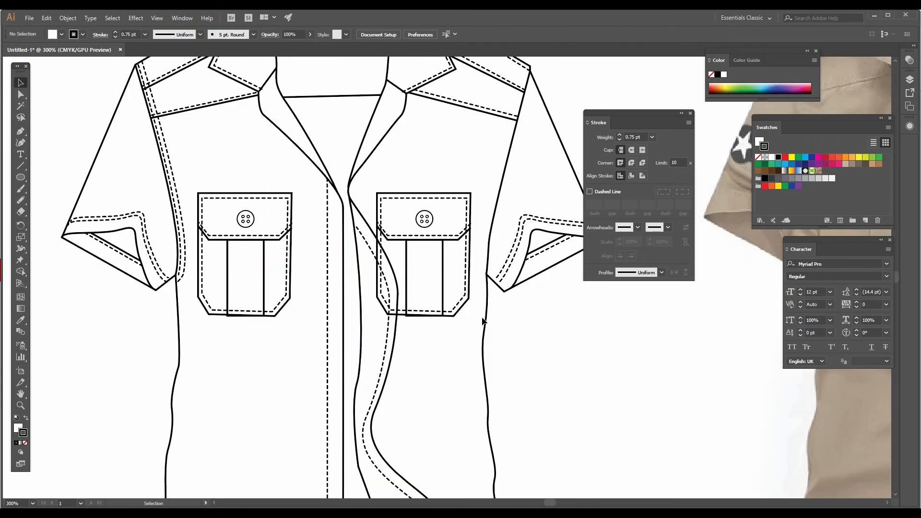
# - Cut away the parts of the right pocket's outline and stitching that overlap the open right front edge
pyautogui.press('c')
pyautogui.click(377, 240)
pyautogui.click(398, 314)
pyautogui.press('Delete')
pyautogui.press('Delete')
pyautogui.click(381, 244)
pyautogui.click(397, 311)
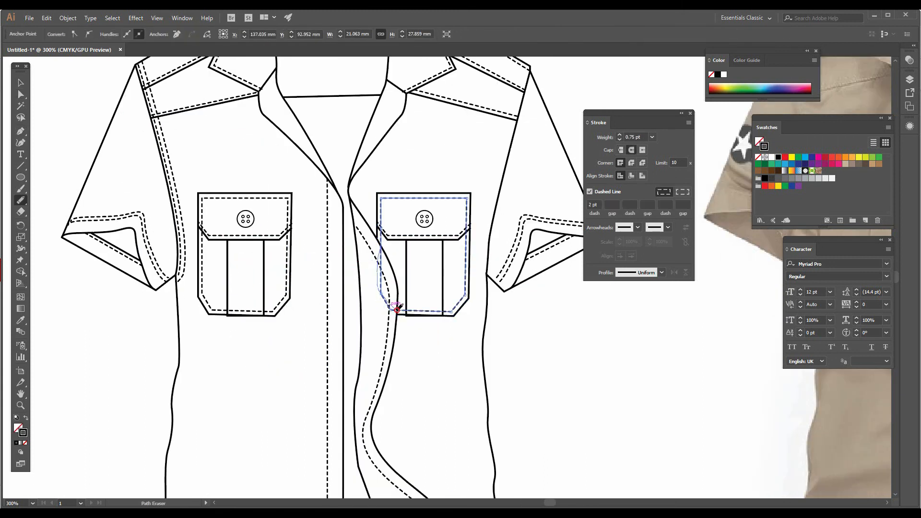
pyautogui.press('Delete')
pyautogui.press('Delete')
# - Make a slightly offset copy of the collar's outer edge and apply the dashed topstitch stroke to it
pyautogui.hotkey('ctrl', '-')
pyautogui.hotkey('ctrl', '-')
pyautogui.moveTo(527, 361); pyautogui.dragTo(383, 376)
pyautogui.press('z')
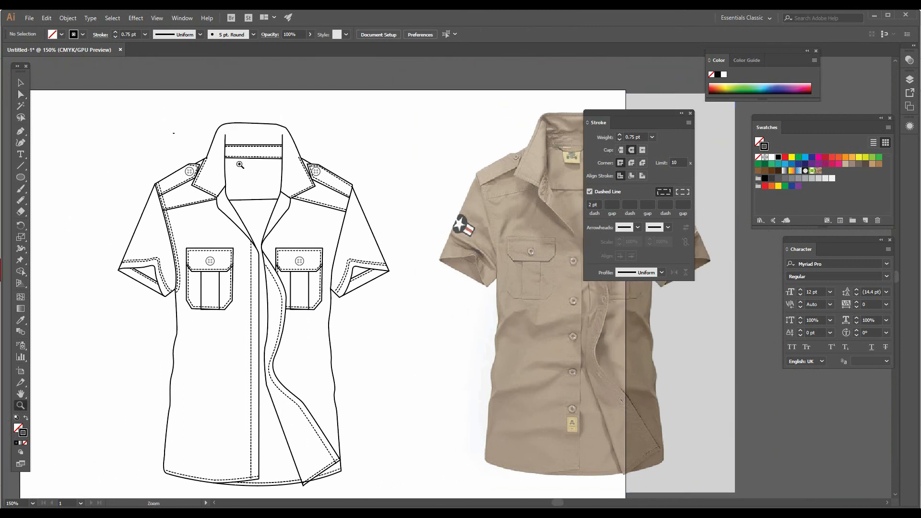
pyautogui.tripleClick(240, 164)
pyautogui.press('v')
pyautogui.click(294, 227)
pyautogui.moveTo(292, 227); pyautogui.dragTo(324, 230)
pyautogui.press('i')
pyautogui.click(510, 383)
# - Cut the copied collar stitching at both shoulder points and delete the surplus parts below them
pyautogui.press('c')
pyautogui.click(452, 326)
pyautogui.click(196, 327)
pyautogui.press('a')
pyautogui.hotkey('ctrl', 'shift', 'a')
pyautogui.click(184, 336)
pyautogui.press('Delete')
pyautogui.press('Delete')
# - Select the collar's top edge stitching and stretch it slightly outward on the left side
pyautogui.press('v')
pyautogui.click(263, 235)
pyautogui.moveTo(203, 273); pyautogui.dragTo(200, 272)
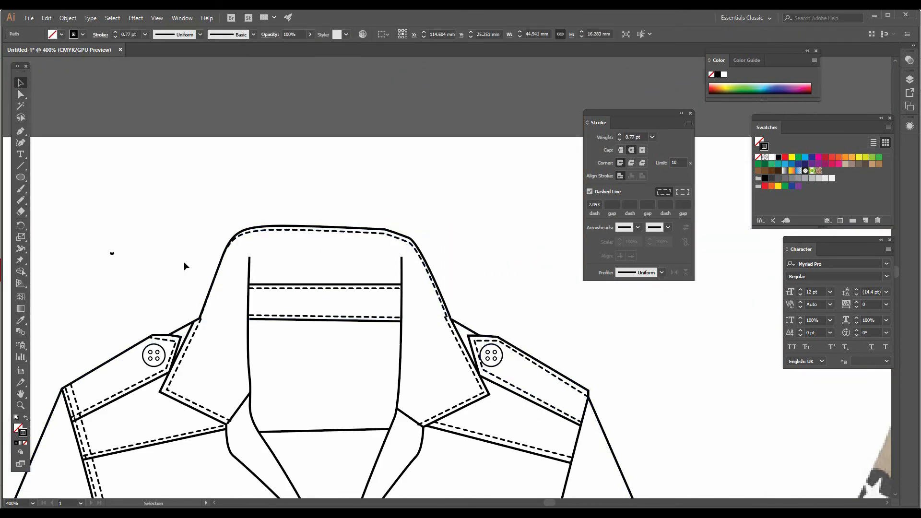
# - Fill the shirt's outer body outline with the beige swatch C=25 M=25 Y=40 K=0, keeping its black stroke
pyautogui.click(201, 234)
pyautogui.hotkey('ctrl', '-')
pyautogui.hotkey('ctrl', '-')
pyautogui.hotkey('ctrl', '-')
pyautogui.moveTo(201, 234); pyautogui.dragTo(59, 74)
pyautogui.click(510, 258)
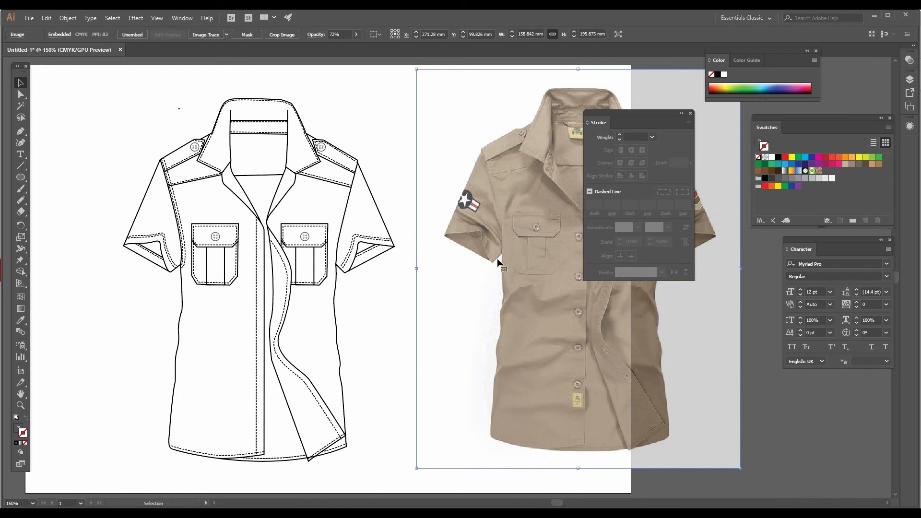
pyautogui.click(180, 316)
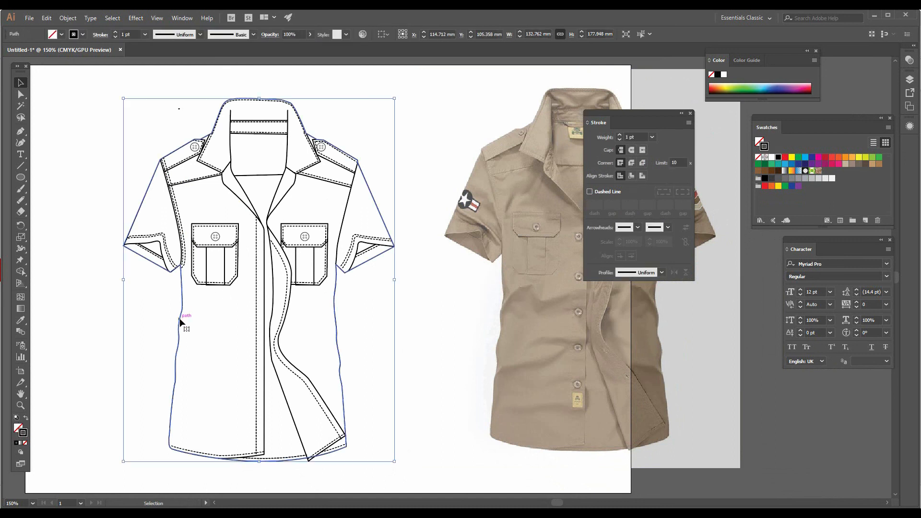
pyautogui.click(19, 429)
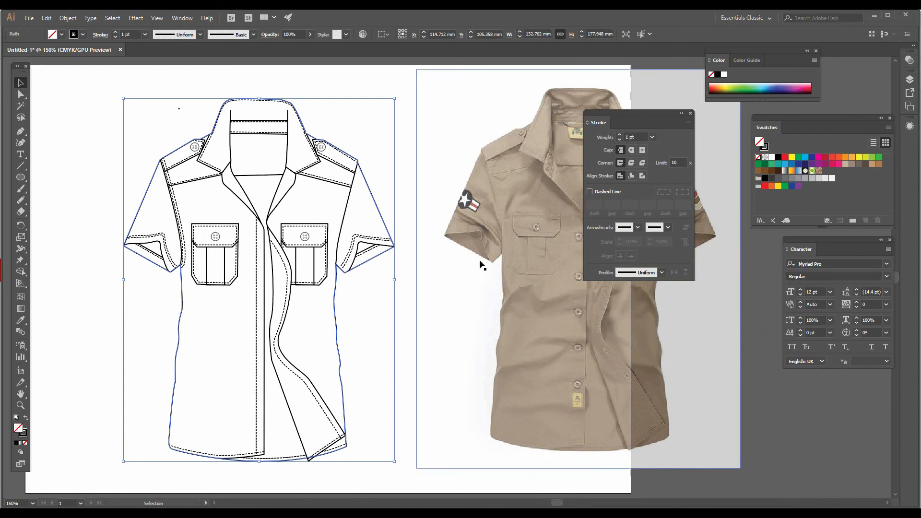
pyautogui.click(846, 164)
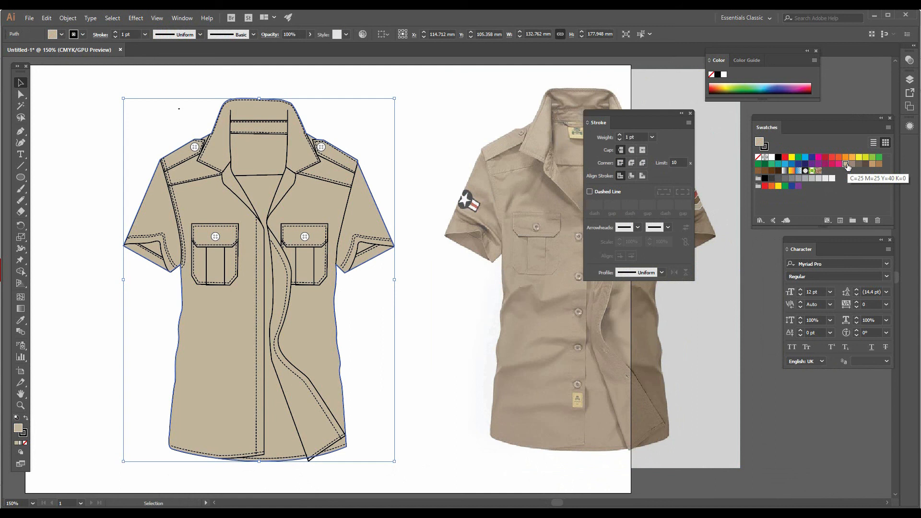
pyautogui.click(434, 142)
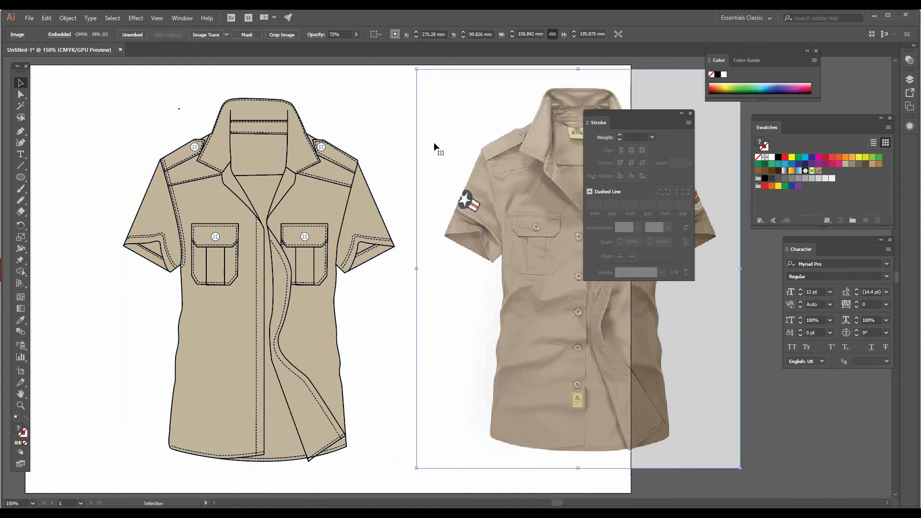